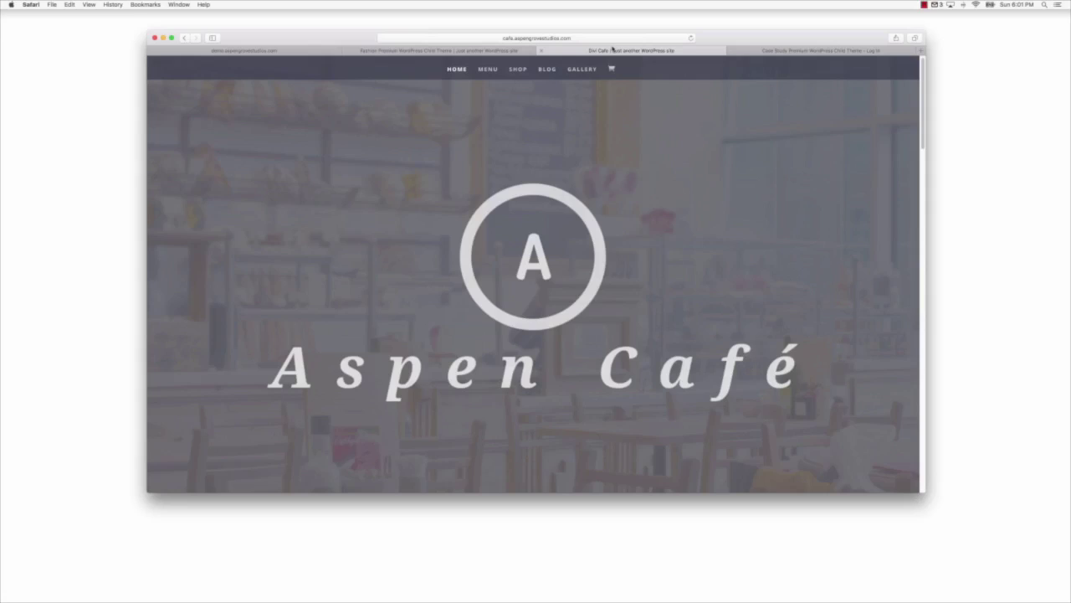
# Step: Bring up the Case Study theme's demo login page to view its custom login design
pyautogui.click(807, 50)
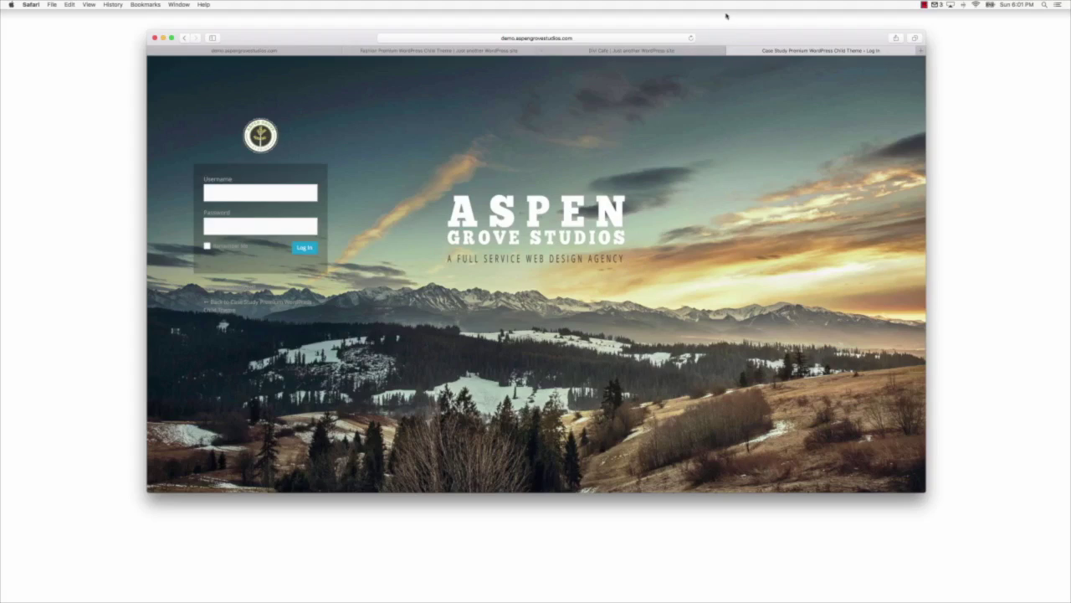
pyautogui.moveTo(709, 40); pyautogui.dragTo(734, 34)
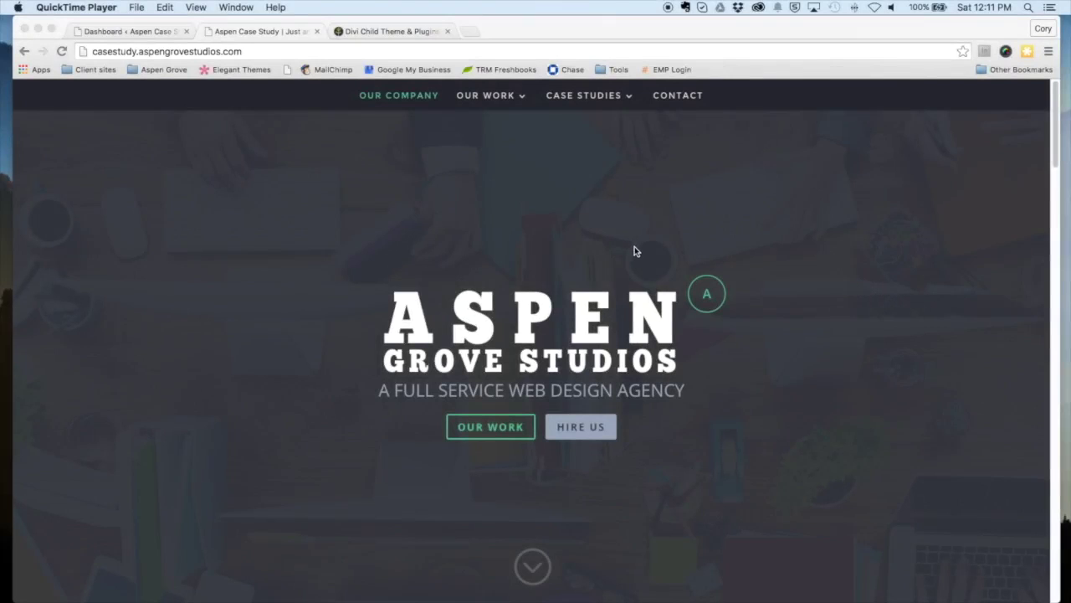
# Step: Look through the Aspen Case Study demo homepage, from the services section down to the contact form and back up
pyautogui.scroll(-3, 634, 246)
pyautogui.scroll(-3, 634, 247)
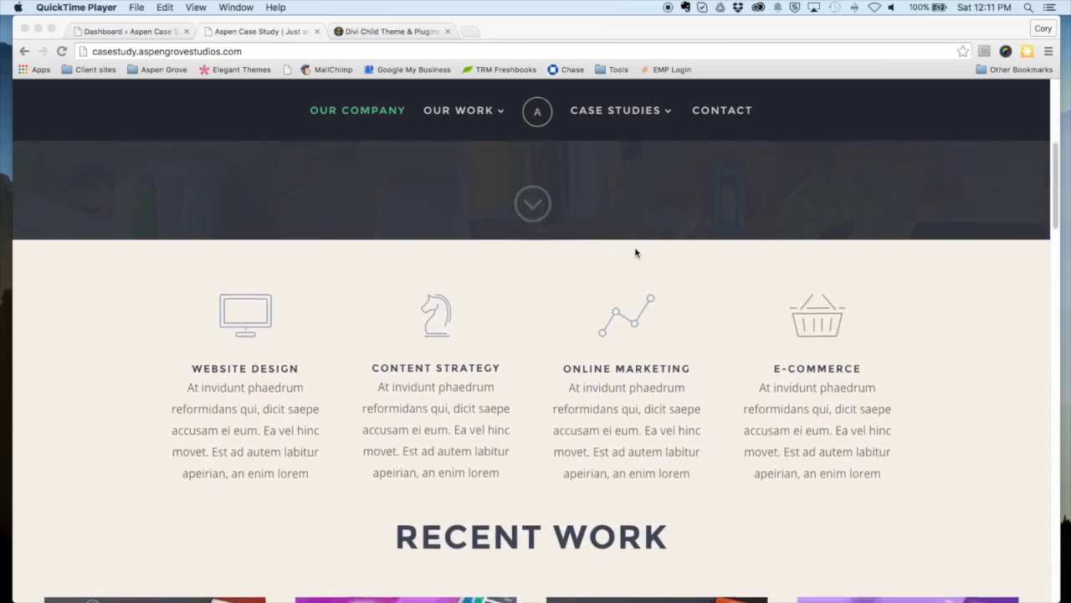
pyautogui.scroll(-5, 635, 255)
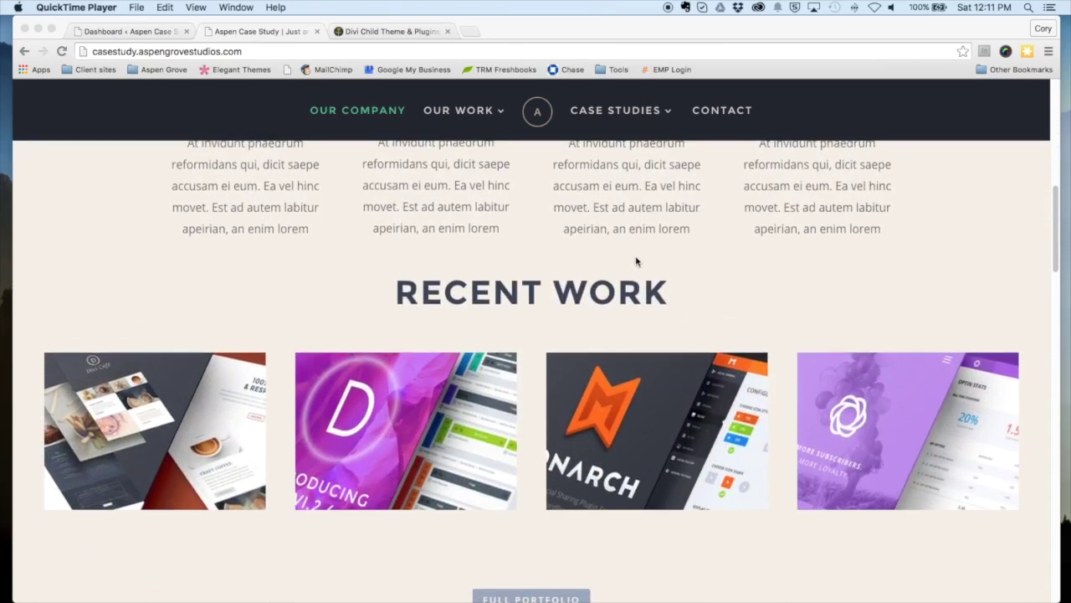
pyautogui.scroll(-1, 635, 263)
pyautogui.scroll(-3, 634, 265)
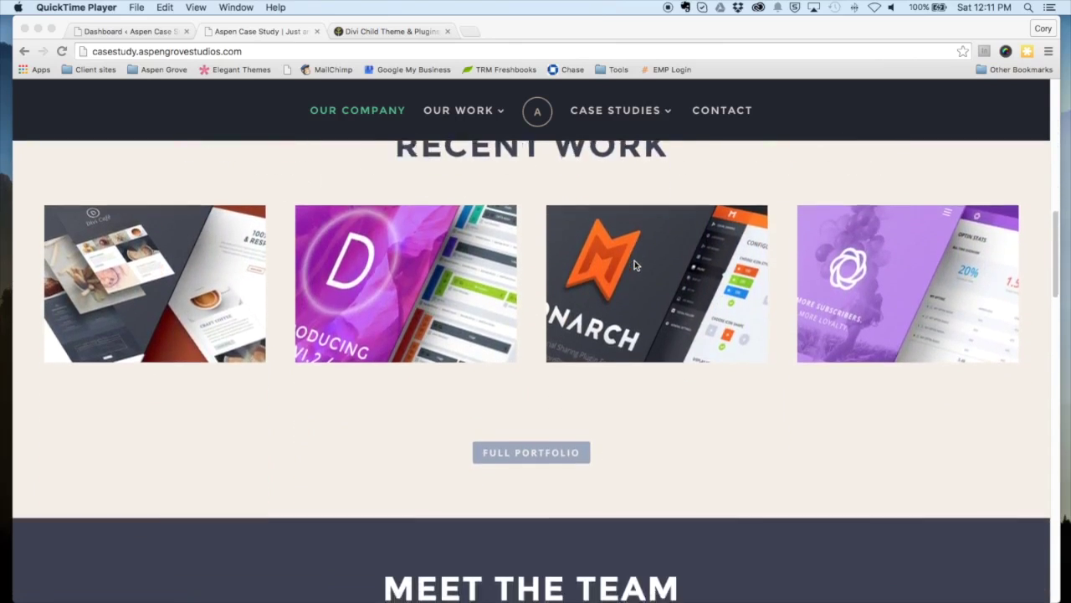
pyautogui.scroll(-2, 634, 265)
pyautogui.scroll(-3, 634, 263)
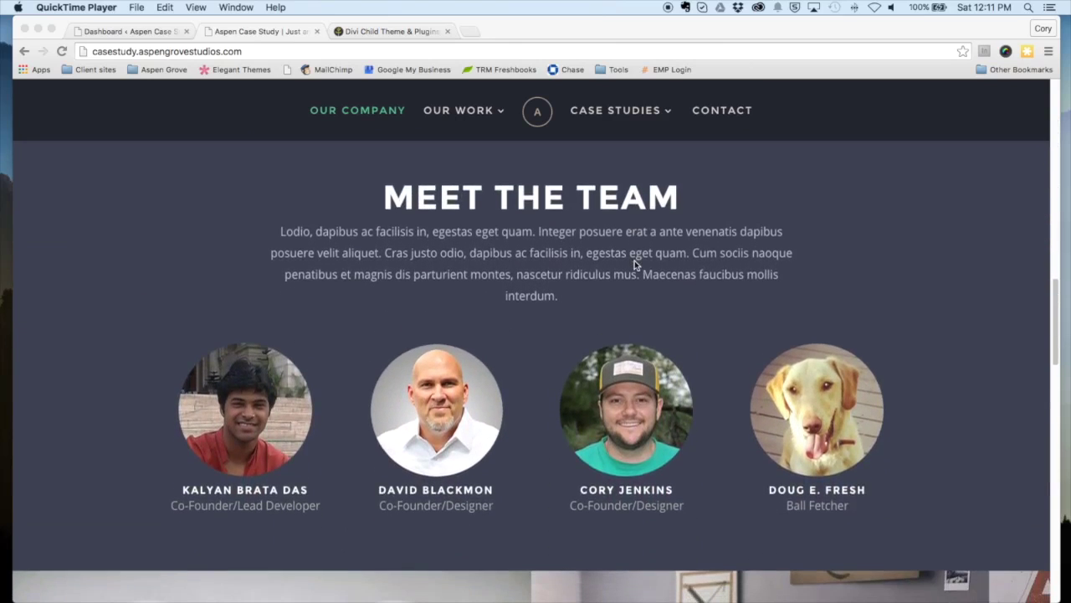
pyautogui.scroll(-5, 633, 264)
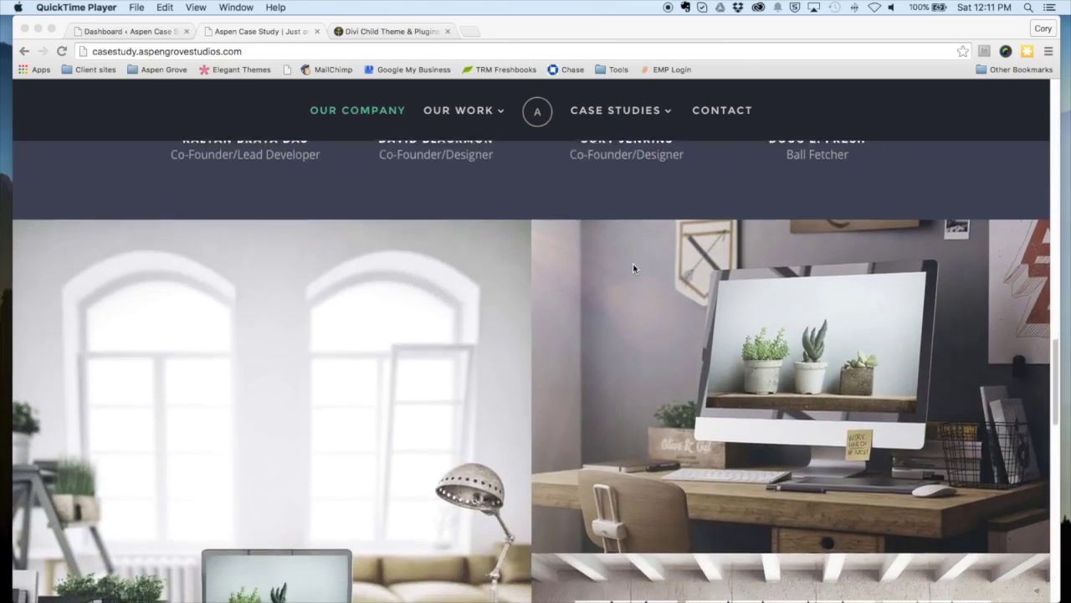
pyautogui.scroll(-4, 631, 269)
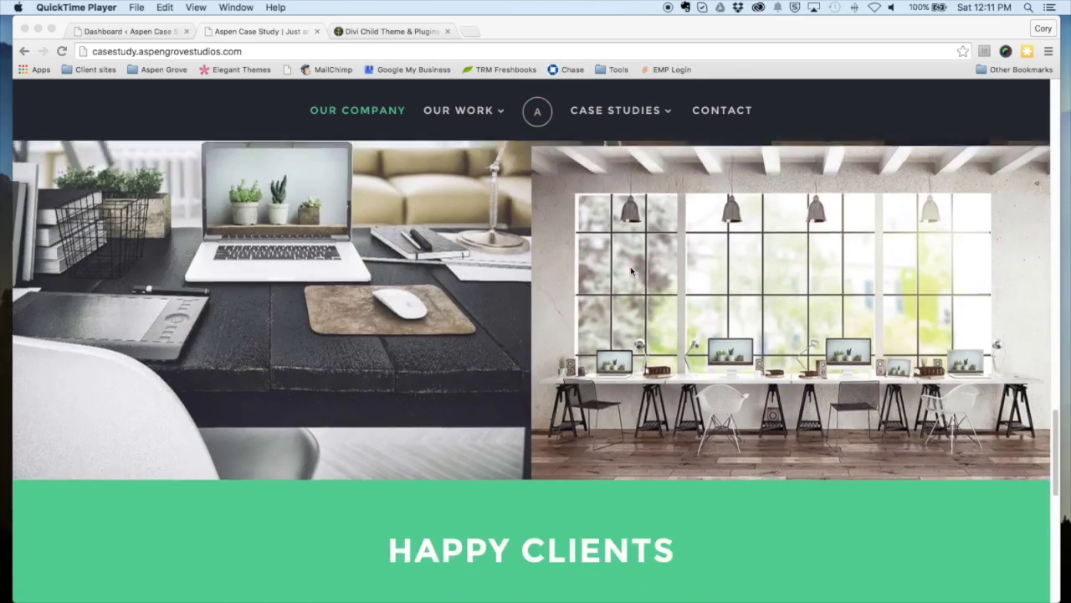
pyautogui.scroll(-3, 631, 269)
pyautogui.scroll(-4, 631, 268)
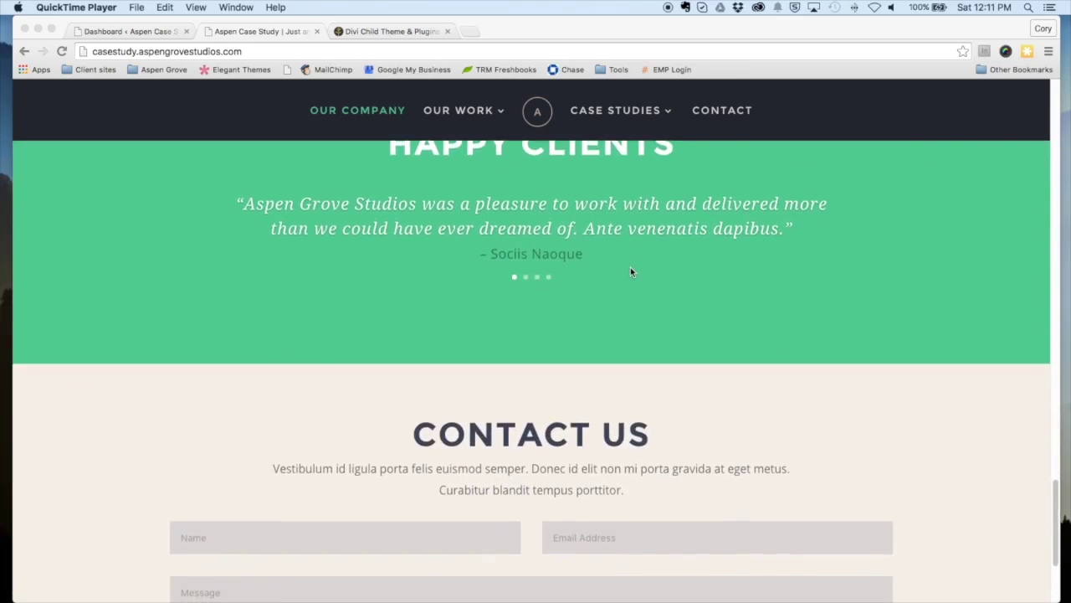
pyautogui.scroll(15, 632, 270)
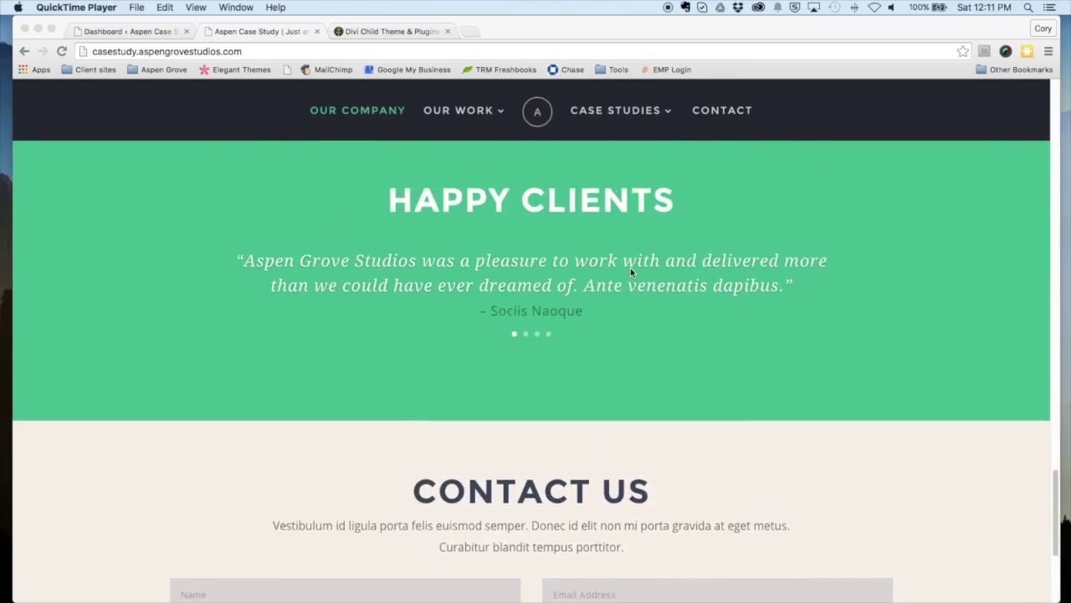
pyautogui.scroll(10, 630, 273)
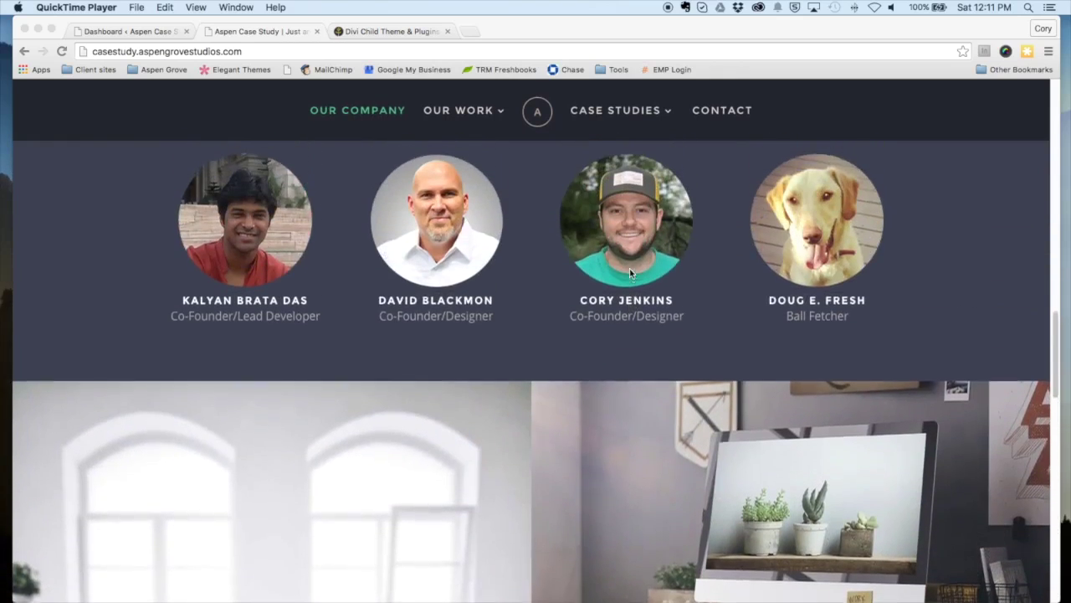
pyautogui.scroll(8, 630, 276)
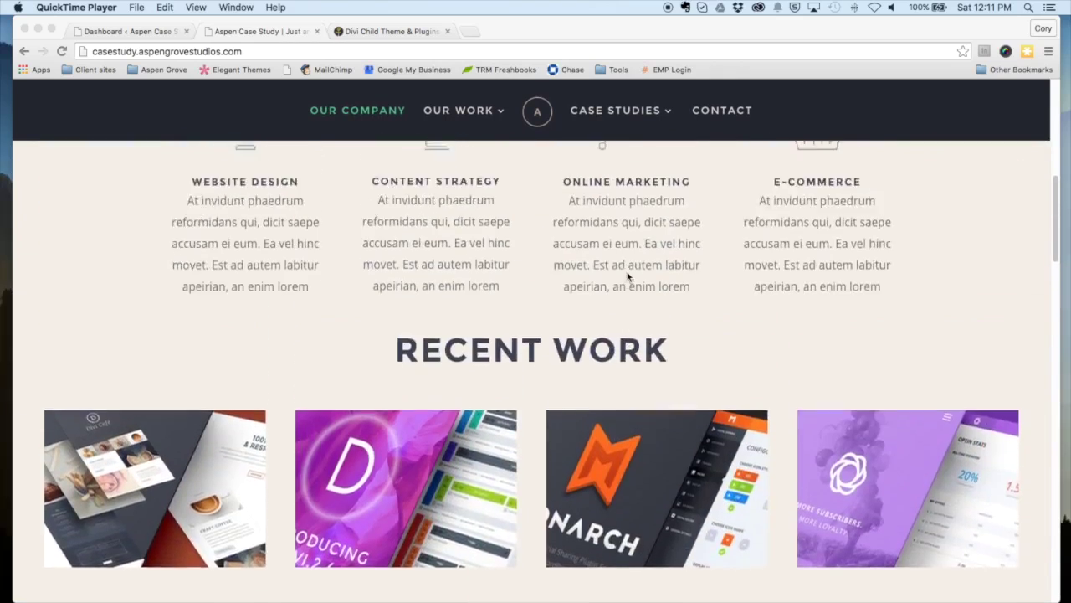
pyautogui.scroll(10, 626, 277)
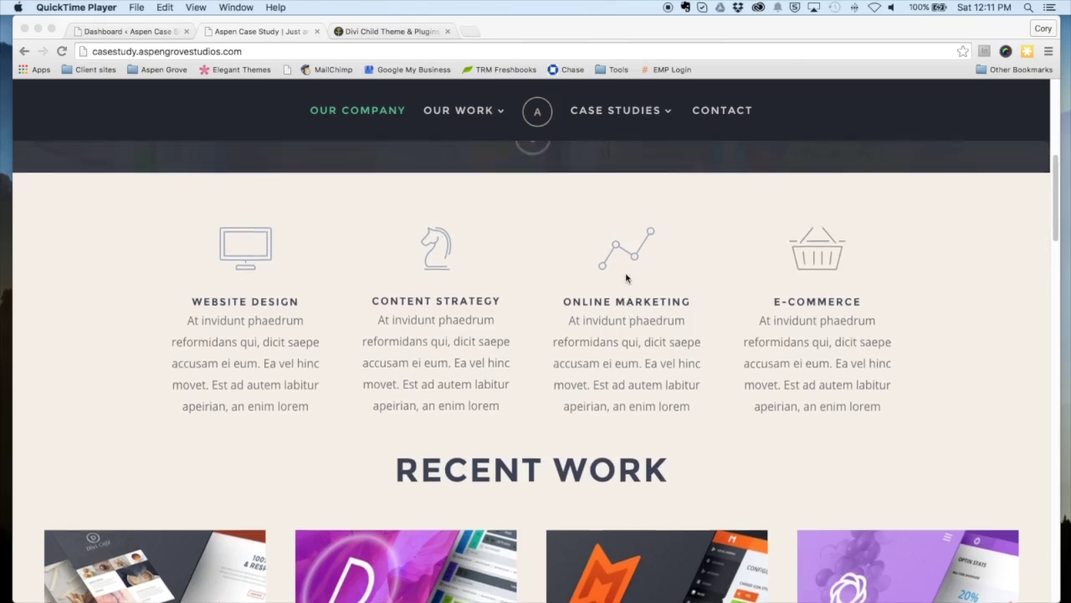
pyautogui.scroll(2, 626, 277)
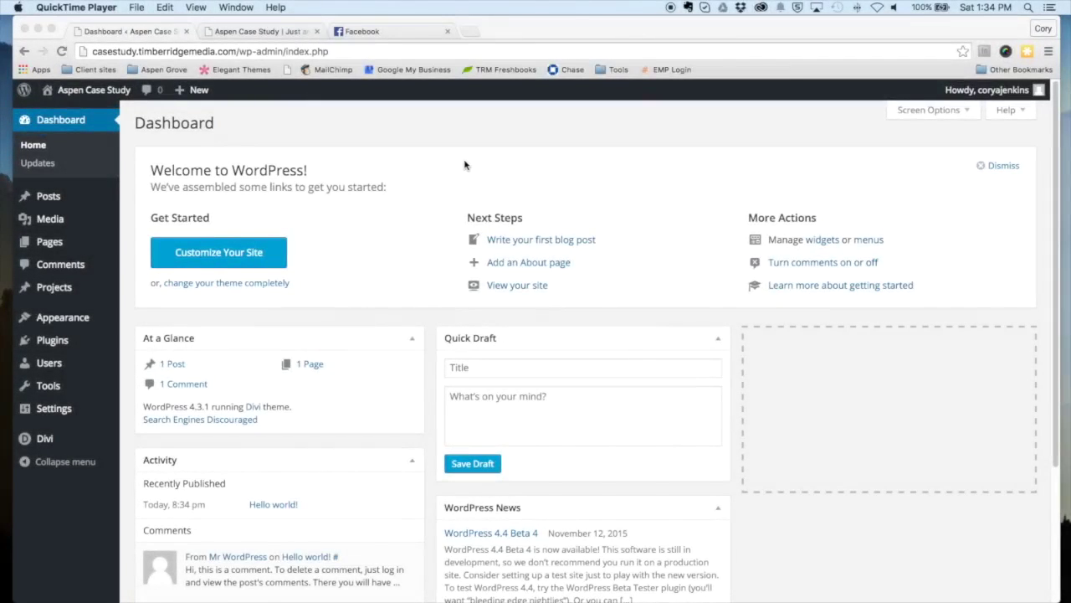
# Step: Go to the installed themes in the WordPress dashboard and open the form for uploading a new theme
pyautogui.click(466, 164)
pyautogui.moveTo(92, 319)
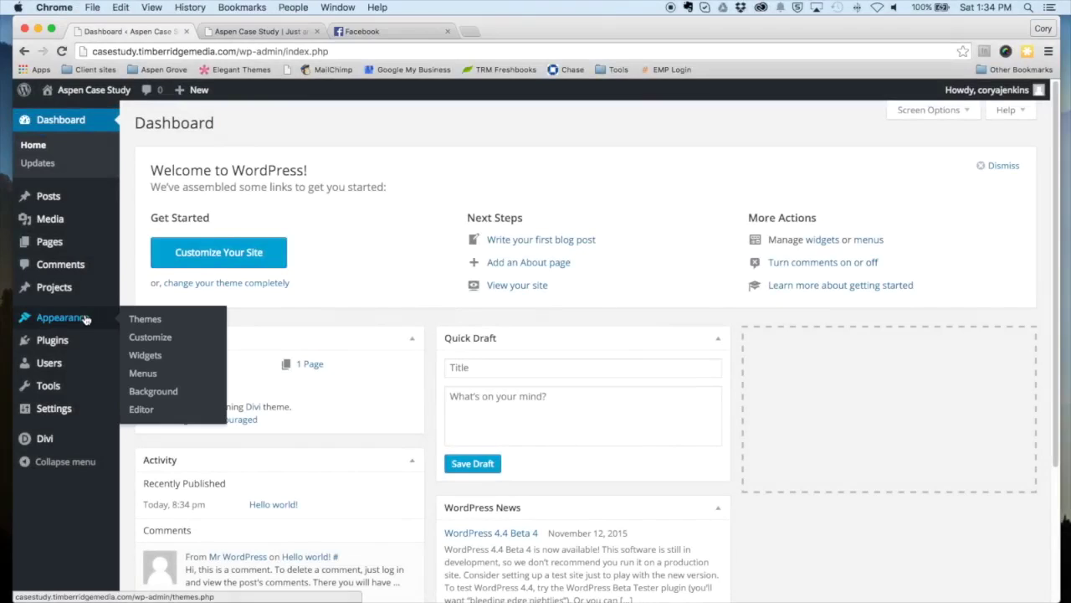
pyautogui.click(139, 319)
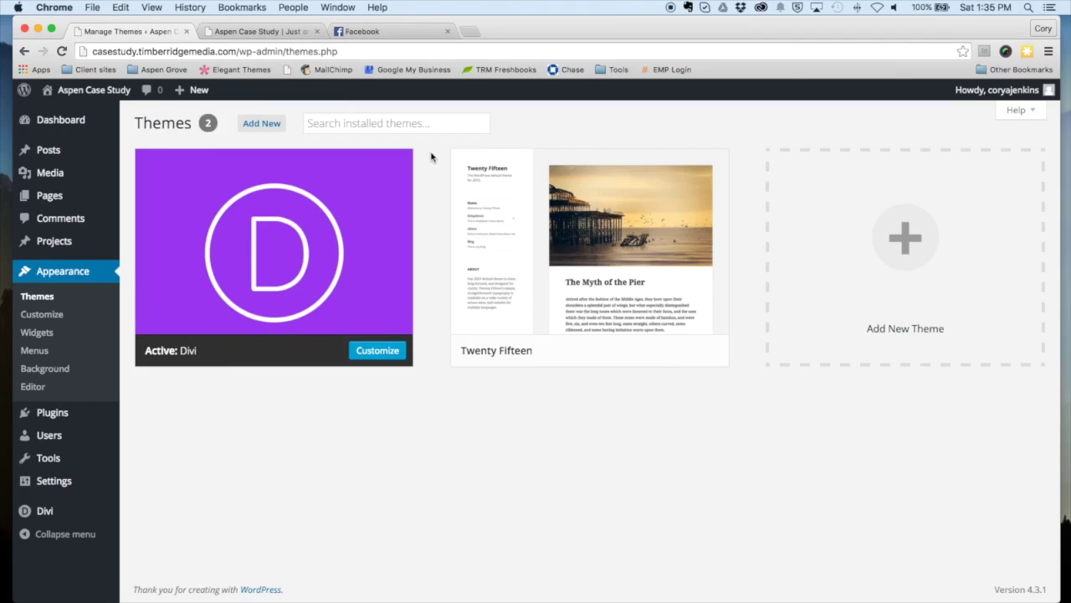
pyautogui.moveTo(337, 206)
pyautogui.moveTo(385, 178)
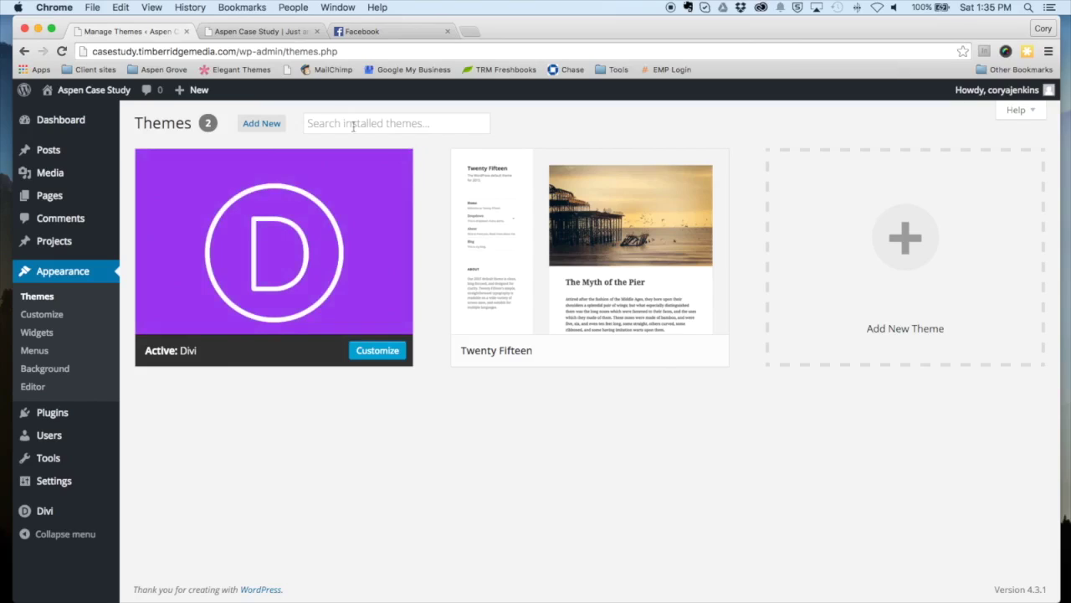
pyautogui.click(262, 124)
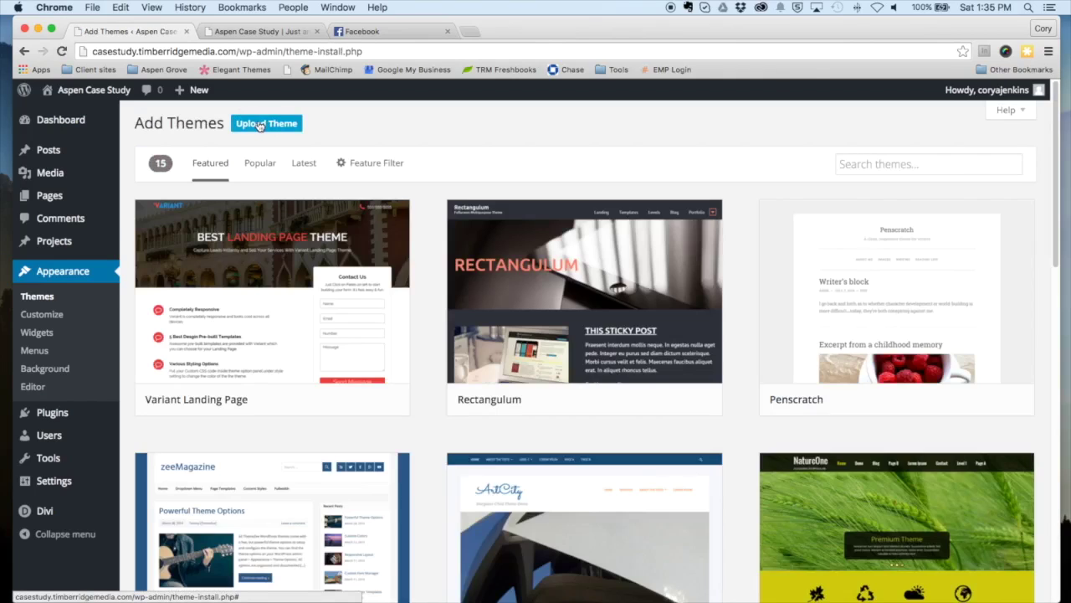
pyautogui.click(262, 124)
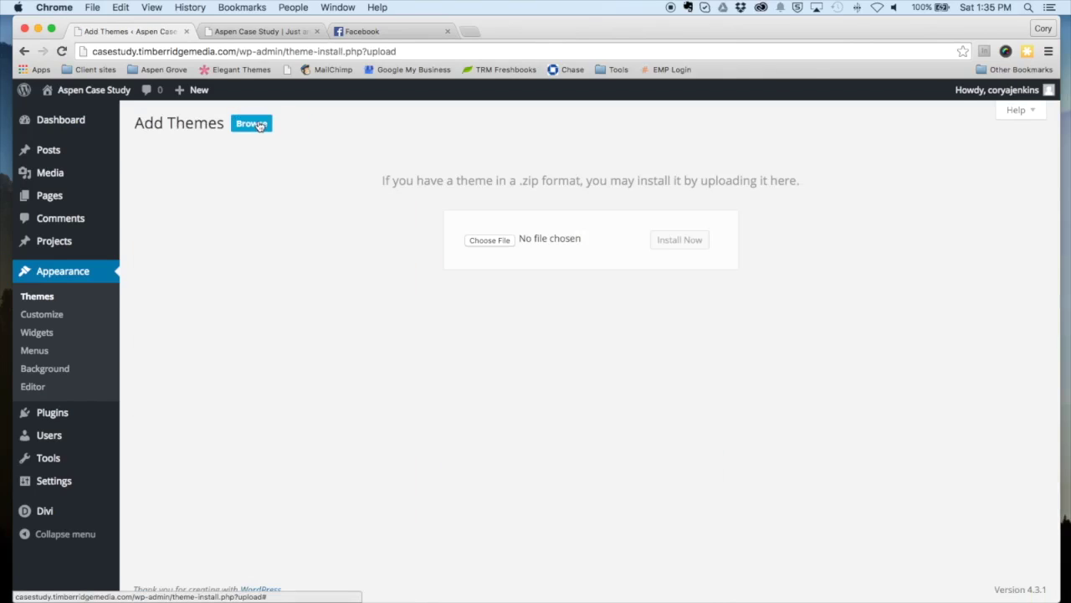
# Step: Install the child theme from Case-study.zip in the Case Study_November folder and activate it
pyautogui.click(499, 242)
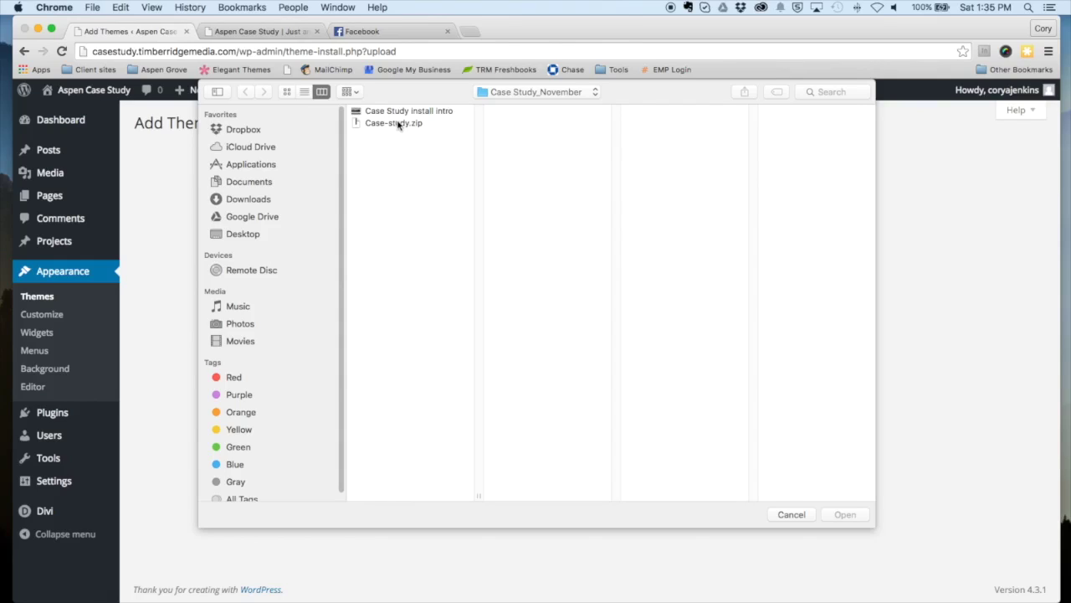
pyautogui.click(398, 124)
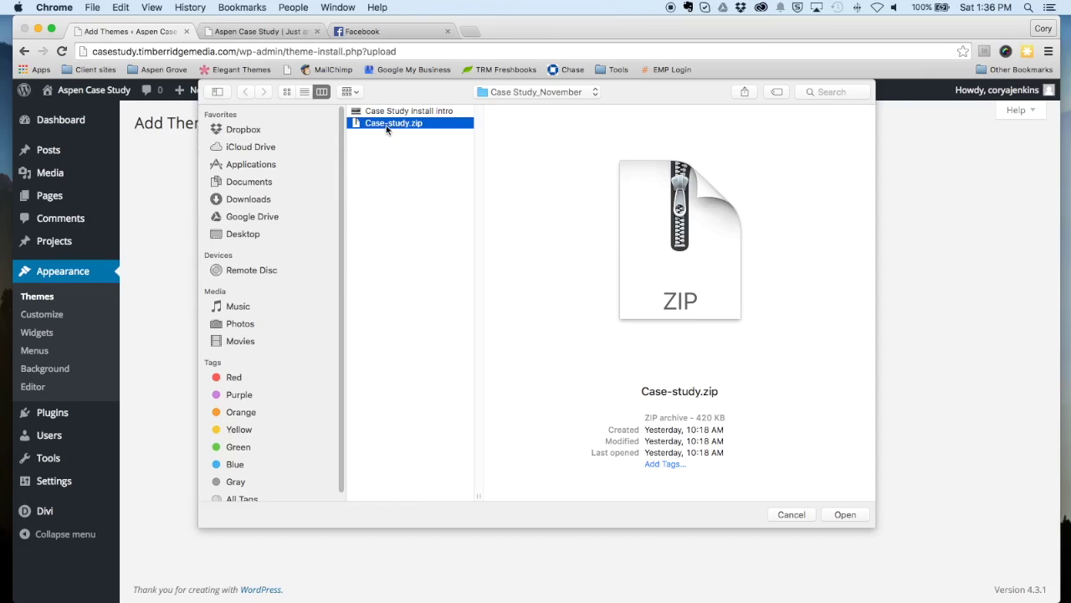
pyautogui.click(845, 513)
pyautogui.click(674, 244)
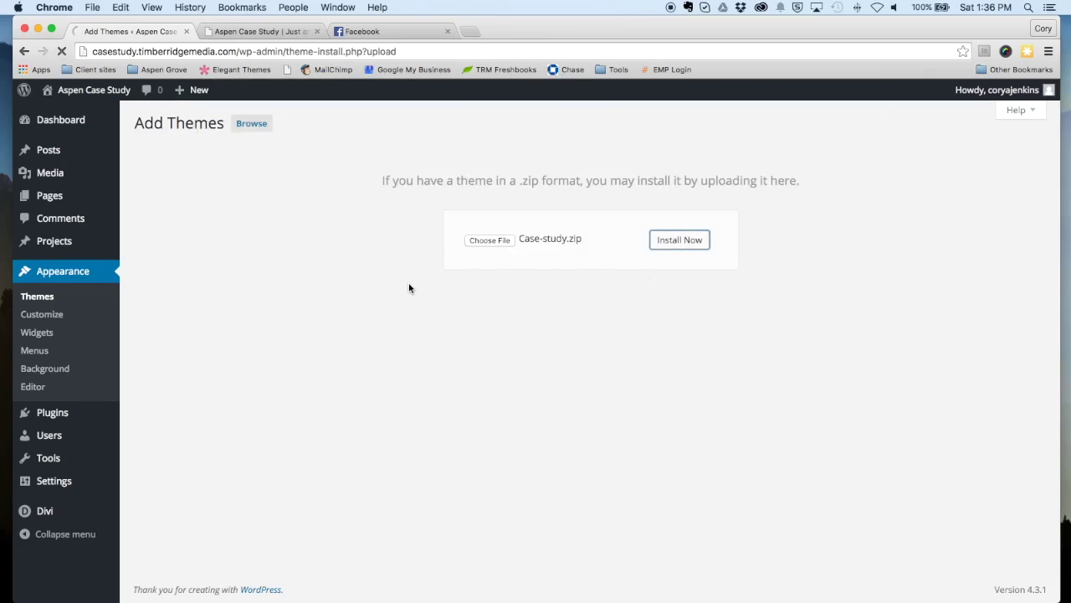
pyautogui.click(211, 257)
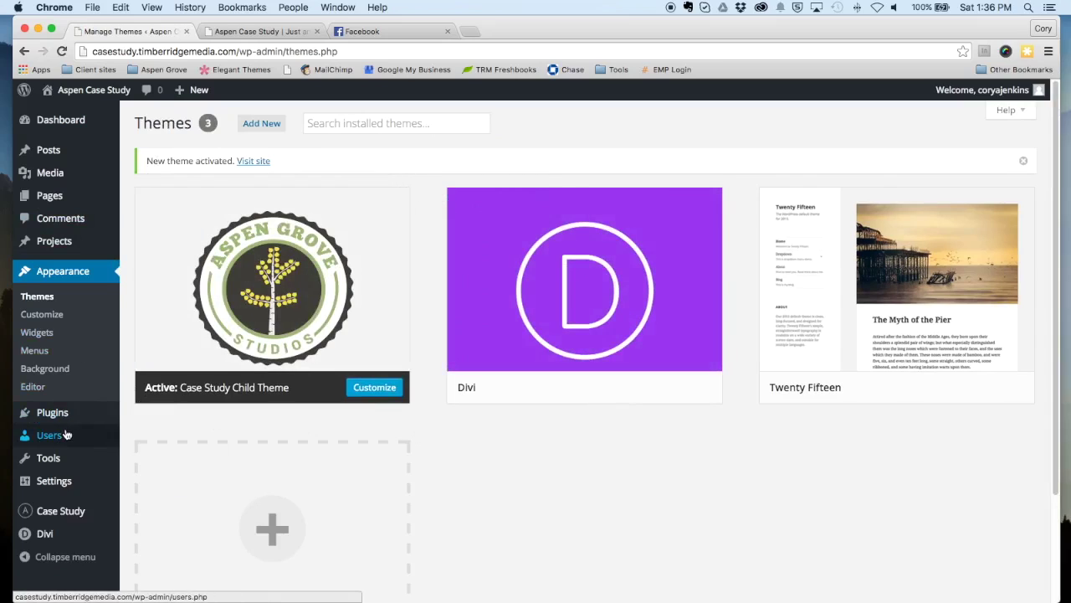
# Step: Import the Case Study theme's demo data with the Demo Content Installer
pyautogui.moveTo(61, 518)
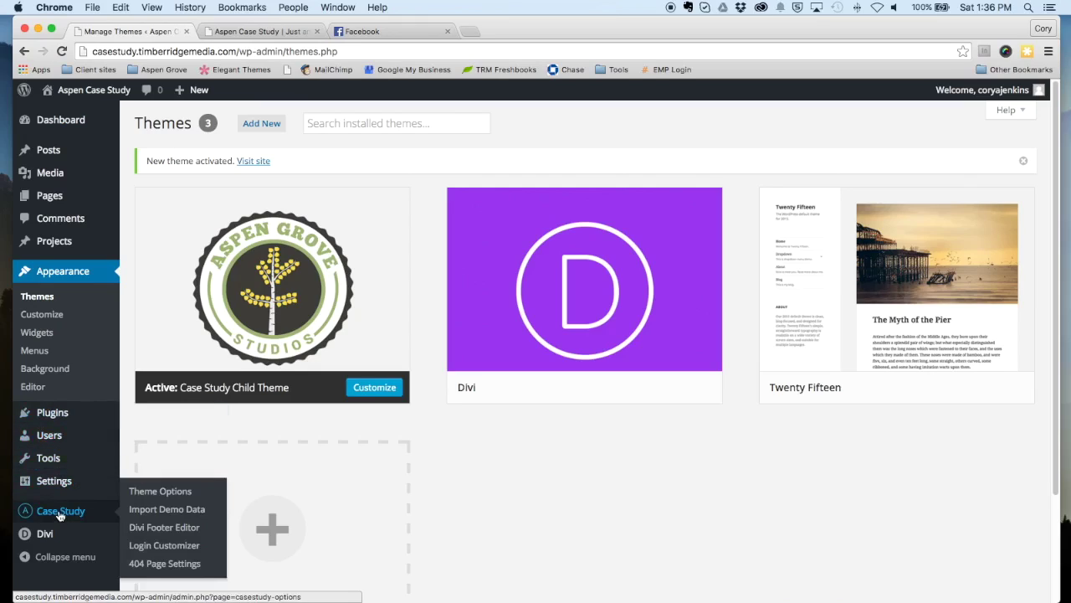
pyautogui.click(157, 511)
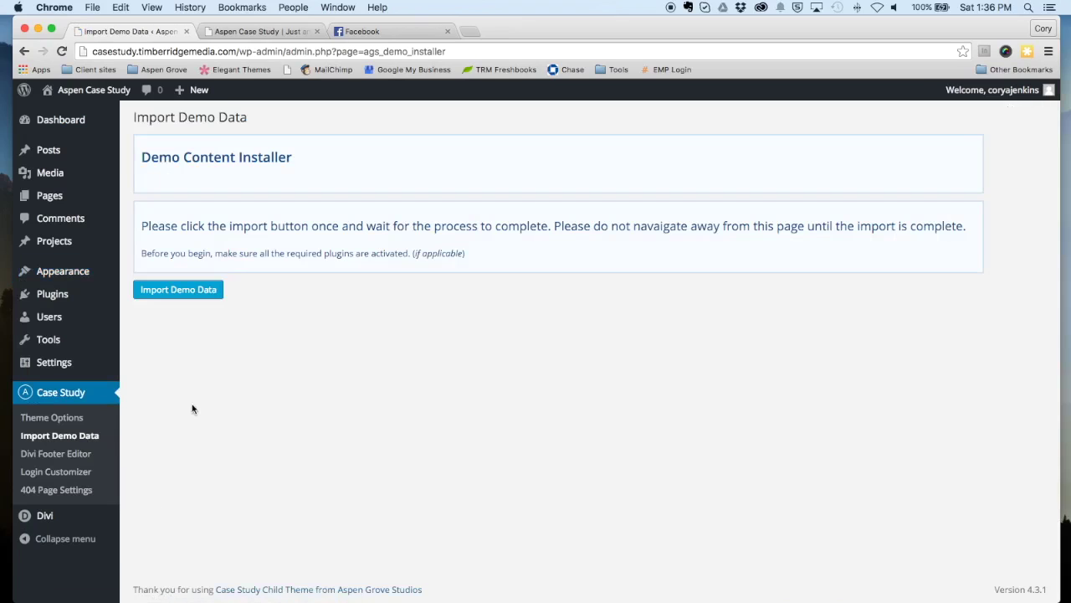
pyautogui.click(195, 294)
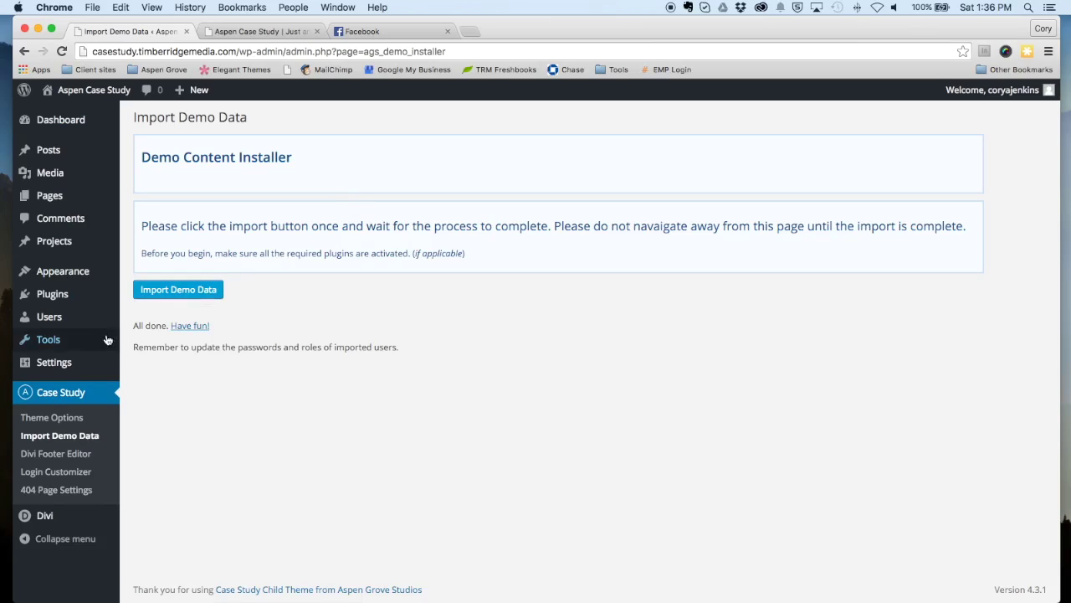
# Step: Set the site's front page to the static page Our Company in the reading settings and save the change
pyautogui.moveTo(79, 365)
pyautogui.click(147, 401)
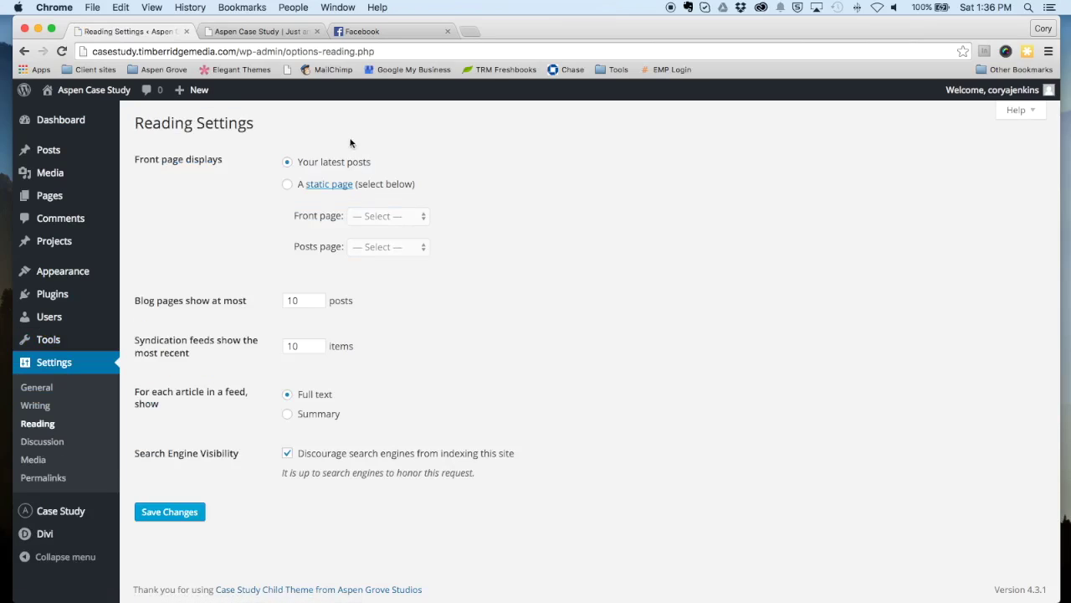
pyautogui.click(287, 184)
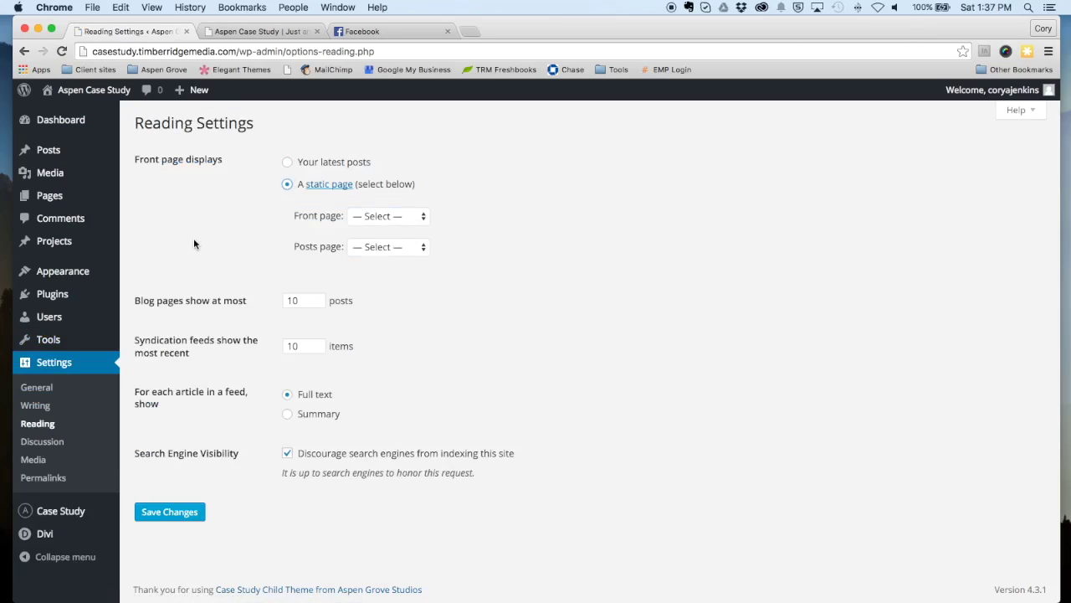
pyautogui.click(405, 216)
pyautogui.click(393, 251)
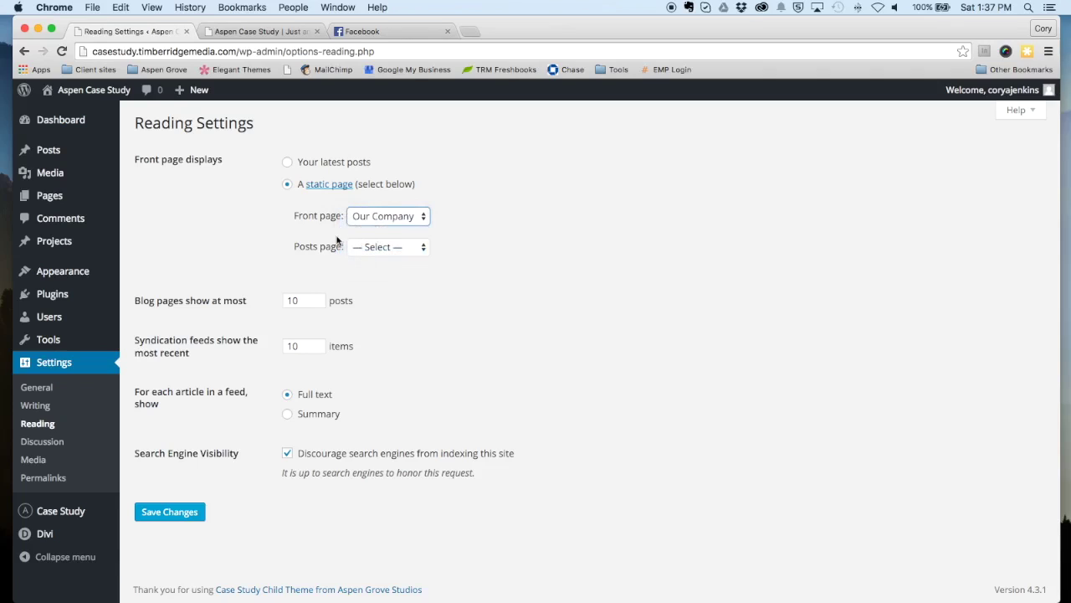
pyautogui.click(174, 512)
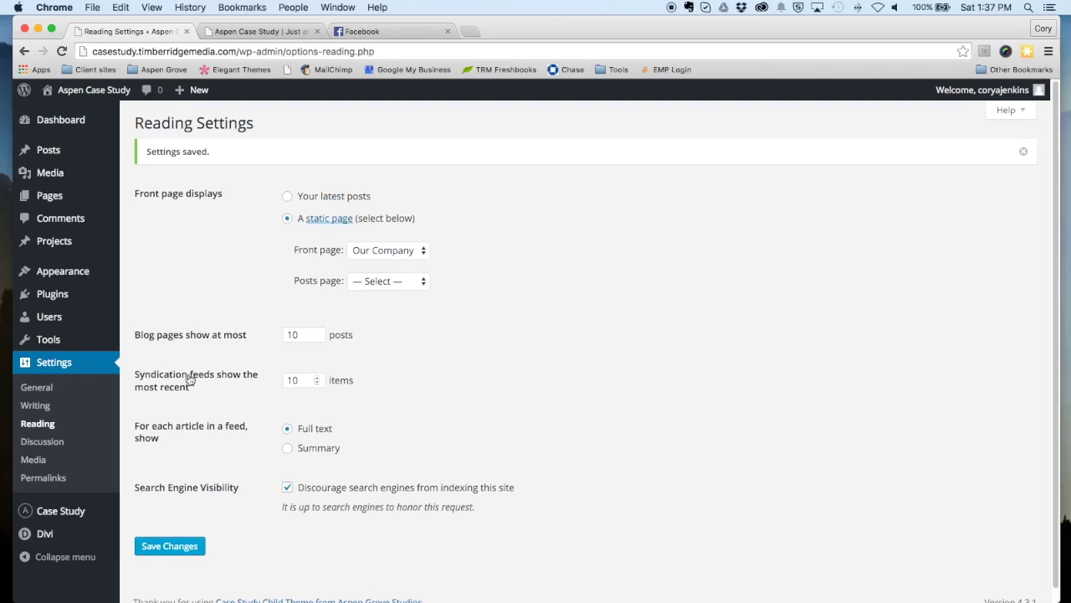
# Step: Assign the imported Primary Menu to the Primary Menu theme location and save the menu
pyautogui.moveTo(72, 282)
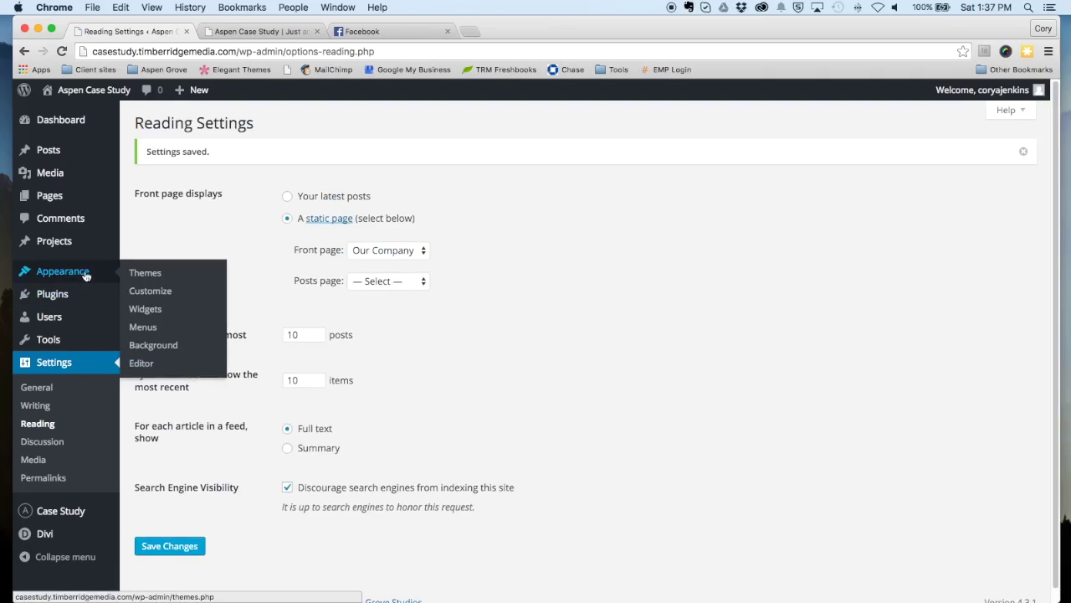
pyautogui.click(133, 331)
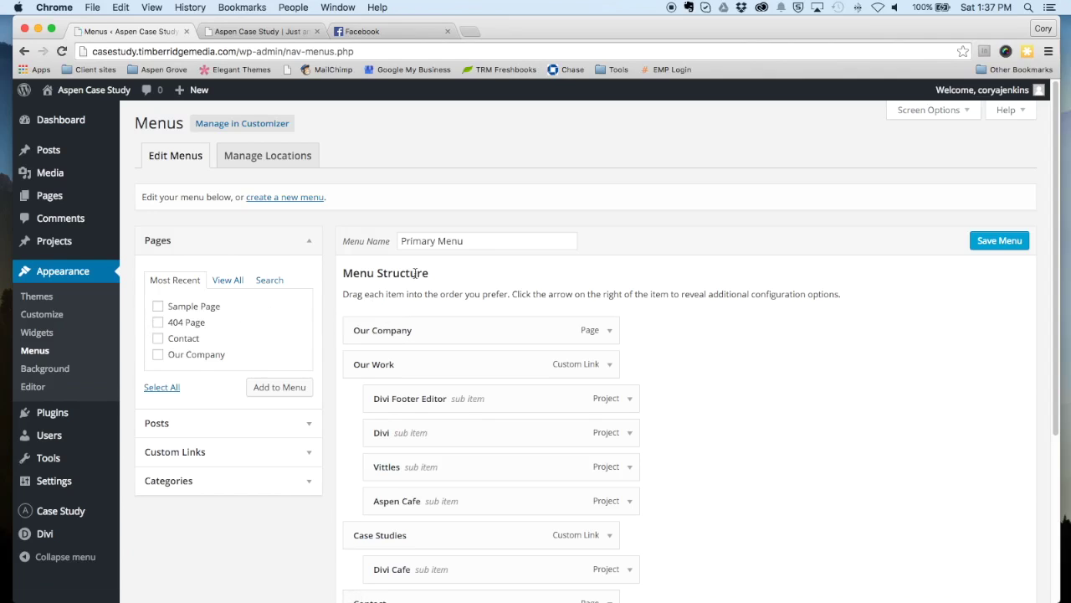
pyautogui.moveTo(465, 242); pyautogui.dragTo(358, 244)
pyautogui.scroll(-3, 590, 246)
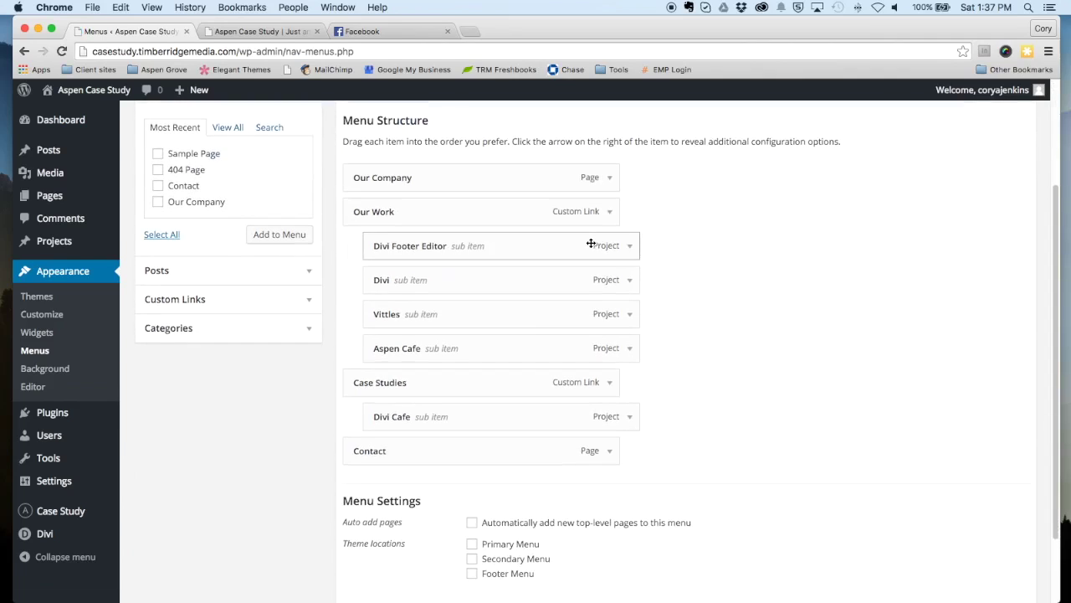
pyautogui.scroll(-2, 667, 210)
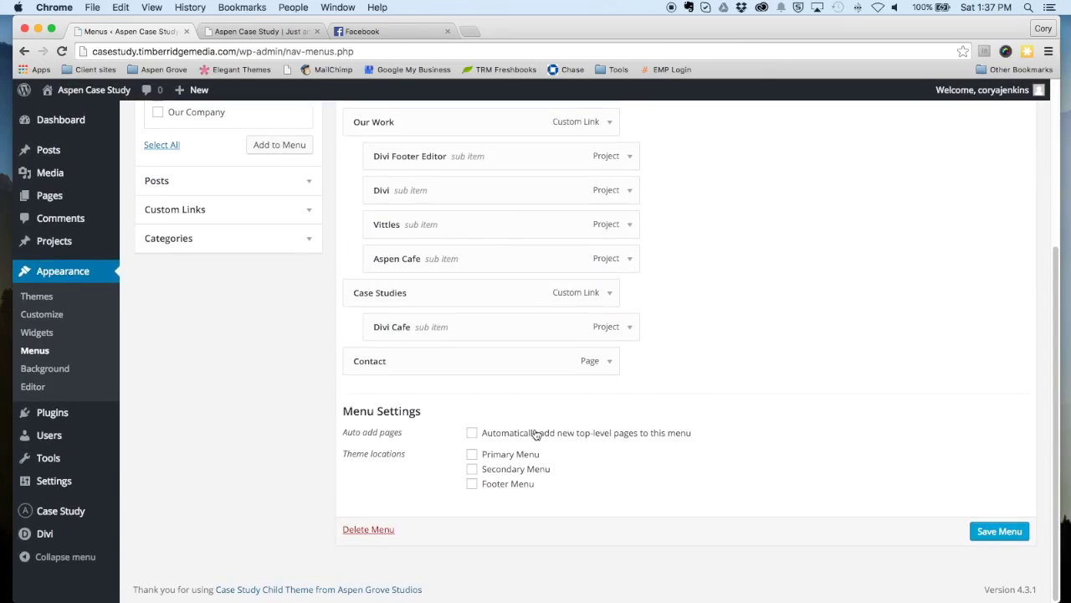
pyautogui.click(472, 454)
pyautogui.click(983, 532)
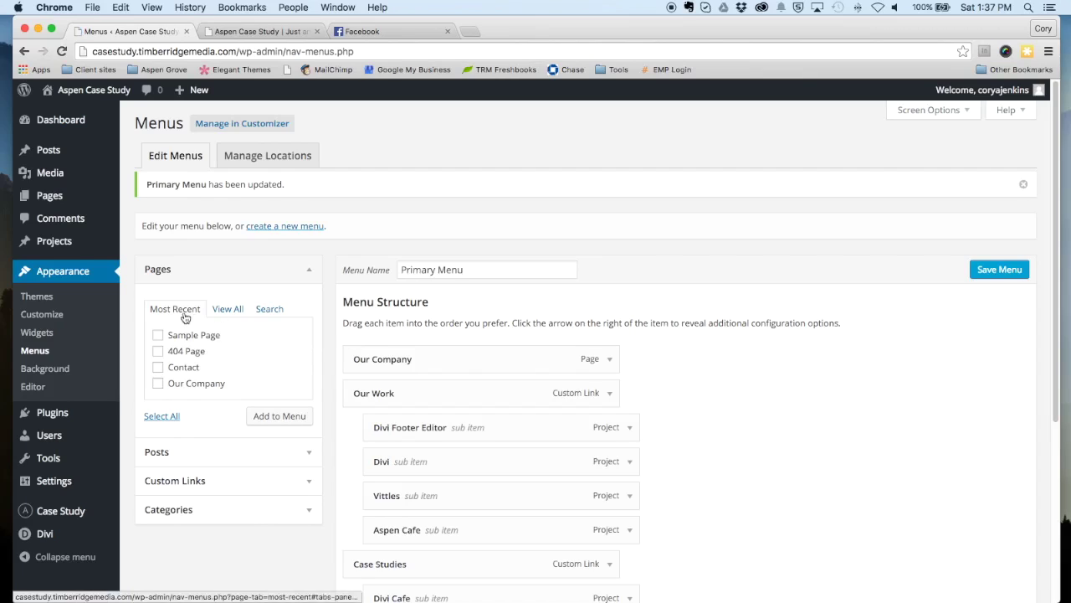
# Step: Set the header style to Centered Inline Logo in the theme customizer's header format, save it and close the customizer
pyautogui.click(50, 318)
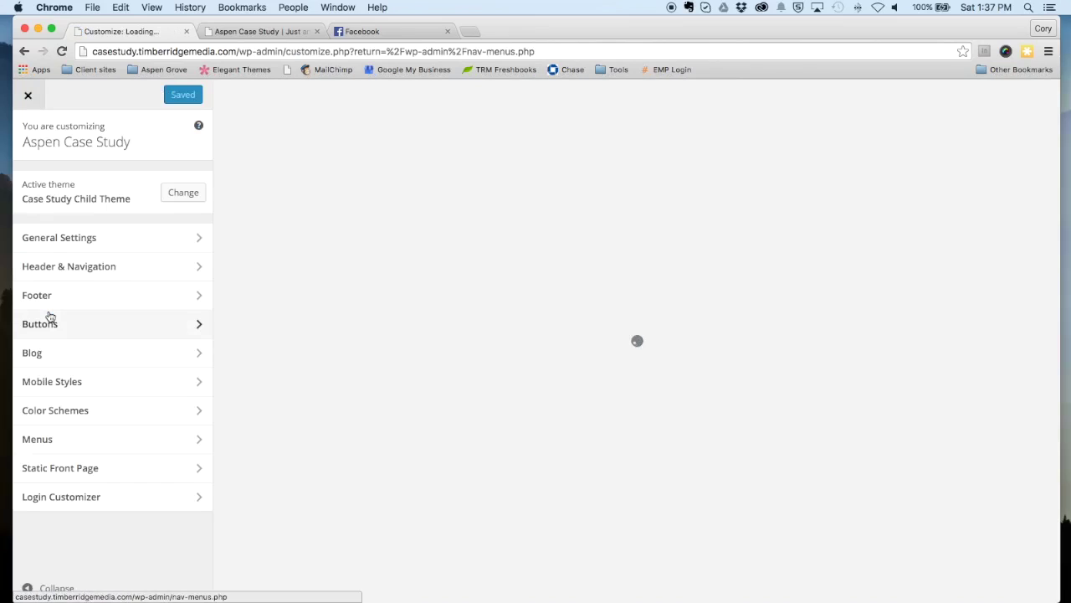
pyautogui.click(60, 270)
pyautogui.click(100, 189)
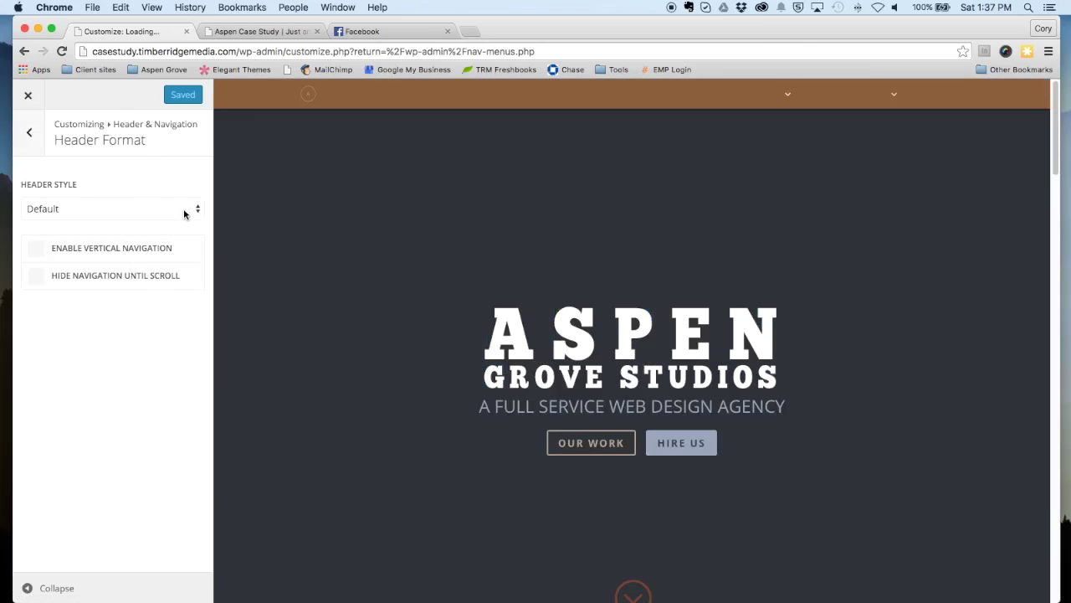
pyautogui.click(173, 214)
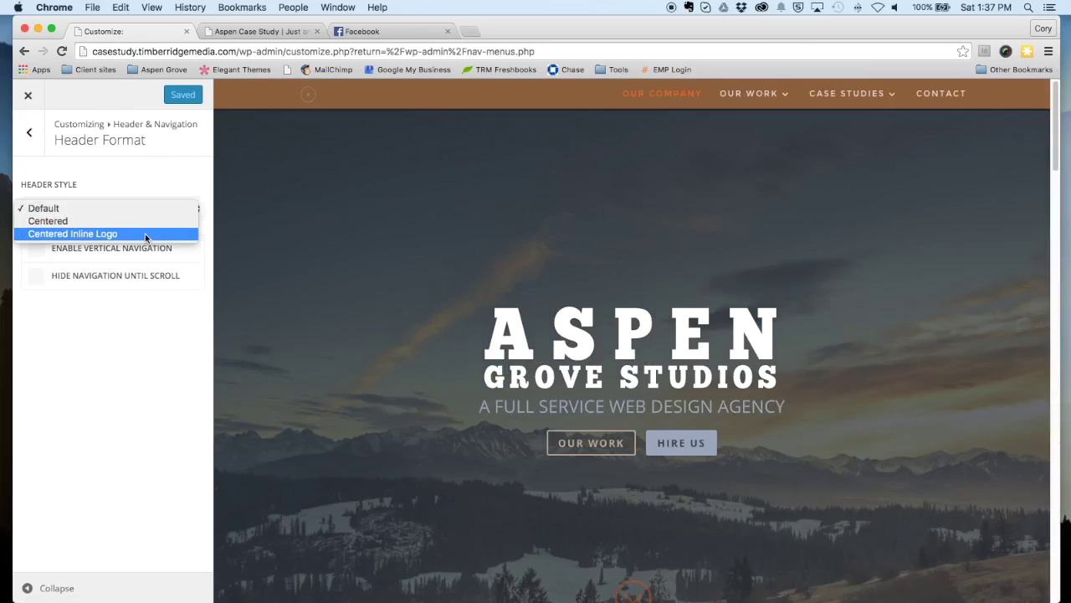
pyautogui.click(145, 234)
pyautogui.click(162, 94)
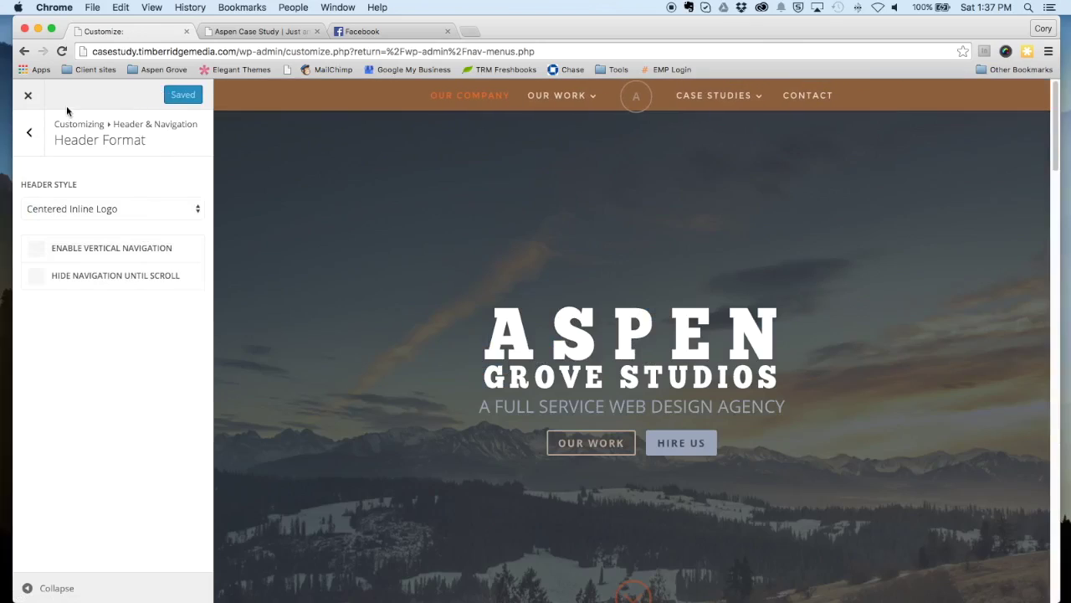
pyautogui.click(27, 99)
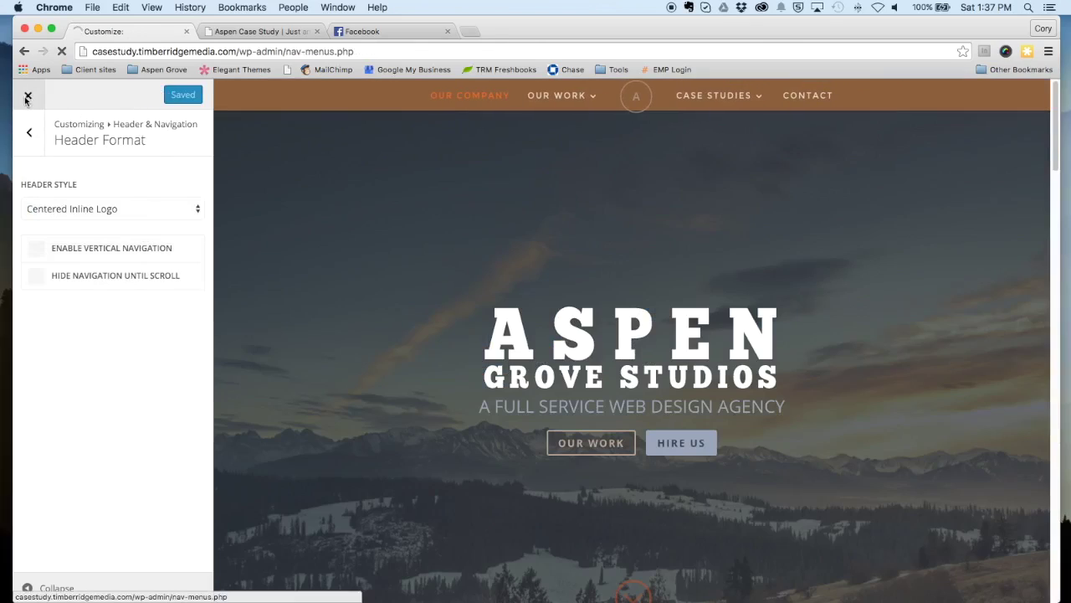
# Step: Enable Smooth Scrolling and the Back To Top Button in Divi's general theme options and save them
pyautogui.scroll(-2, 333, 181)
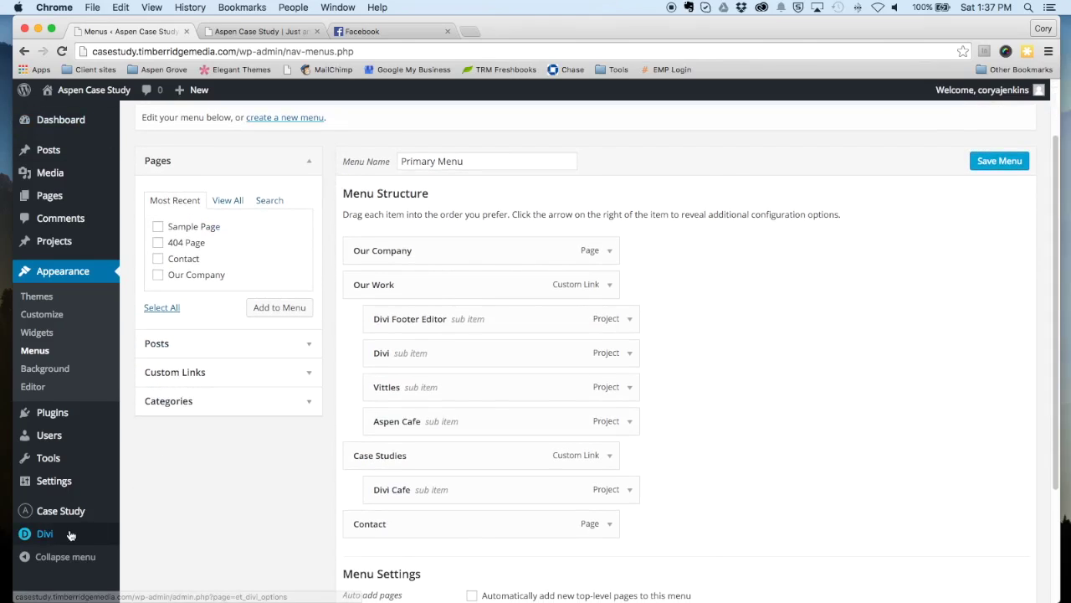
pyautogui.moveTo(67, 535)
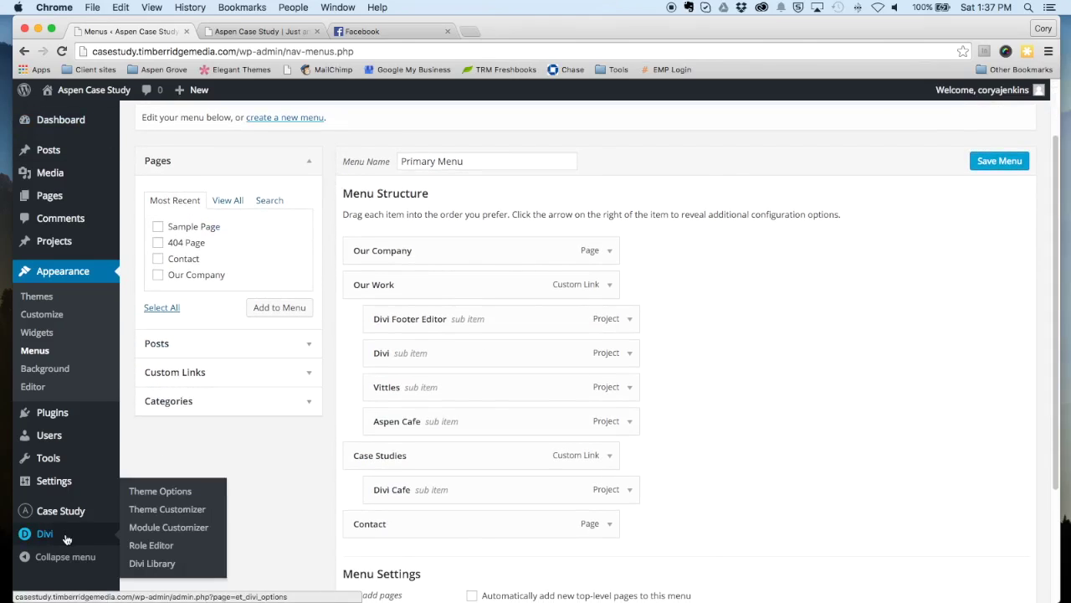
pyautogui.click(151, 495)
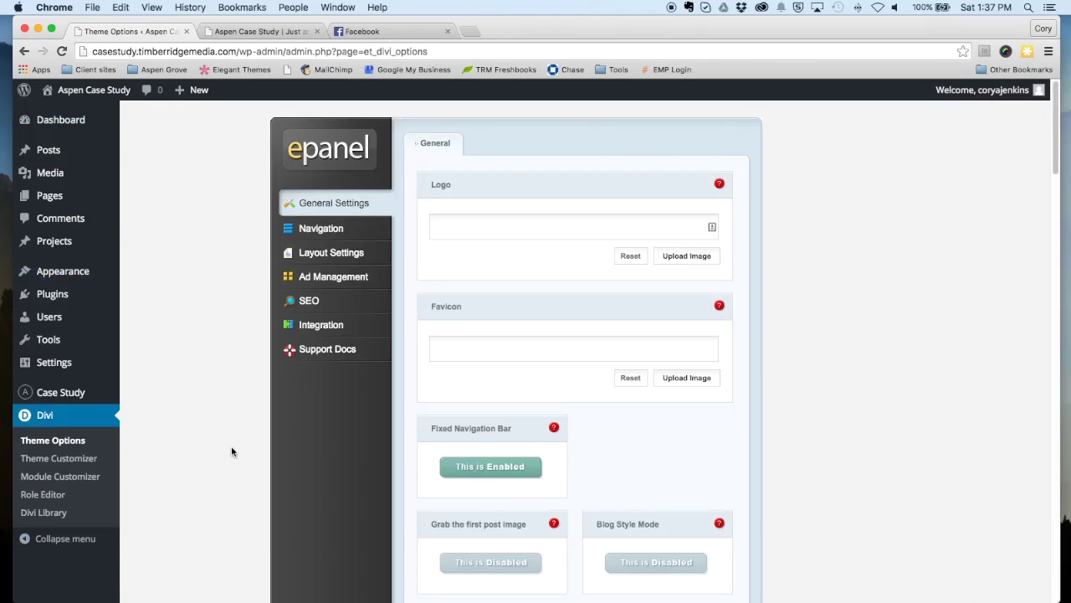
pyautogui.scroll(-15, 326, 398)
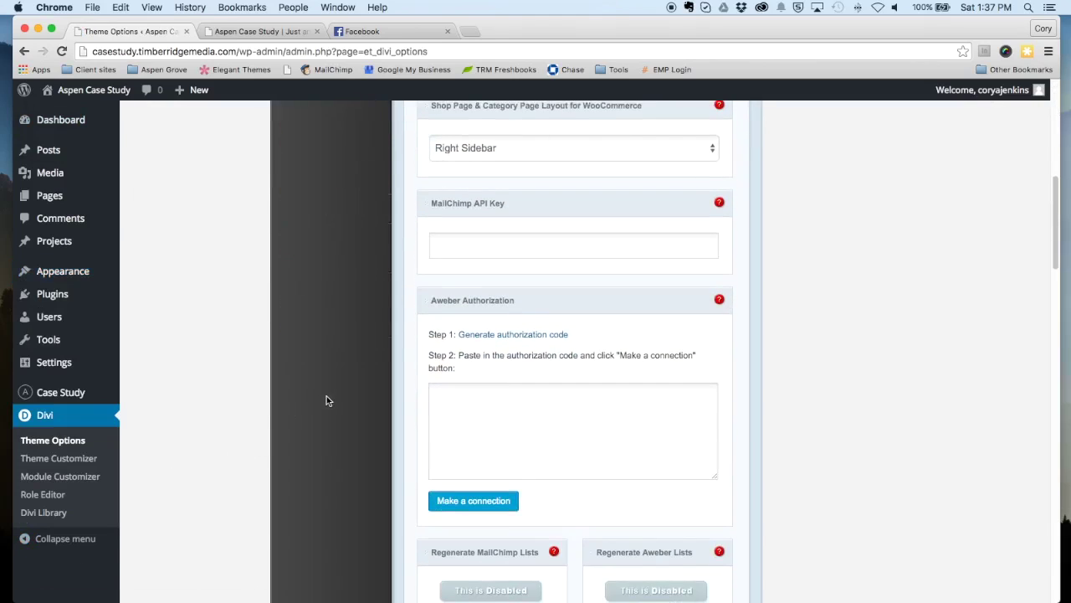
pyautogui.scroll(5, 326, 400)
pyautogui.click(495, 450)
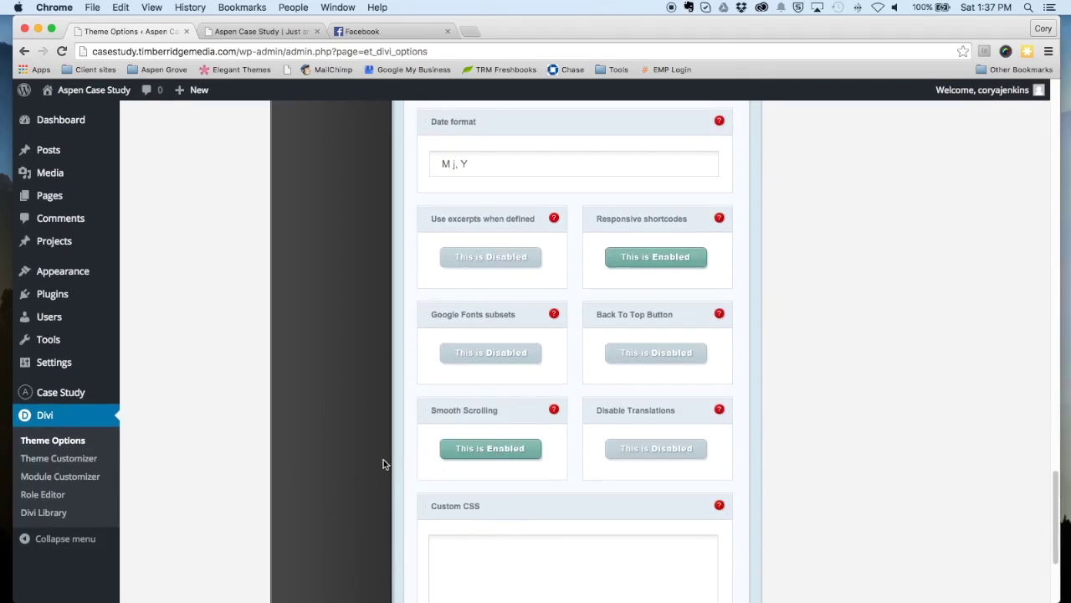
pyautogui.click(654, 365)
pyautogui.scroll(-5, 943, 399)
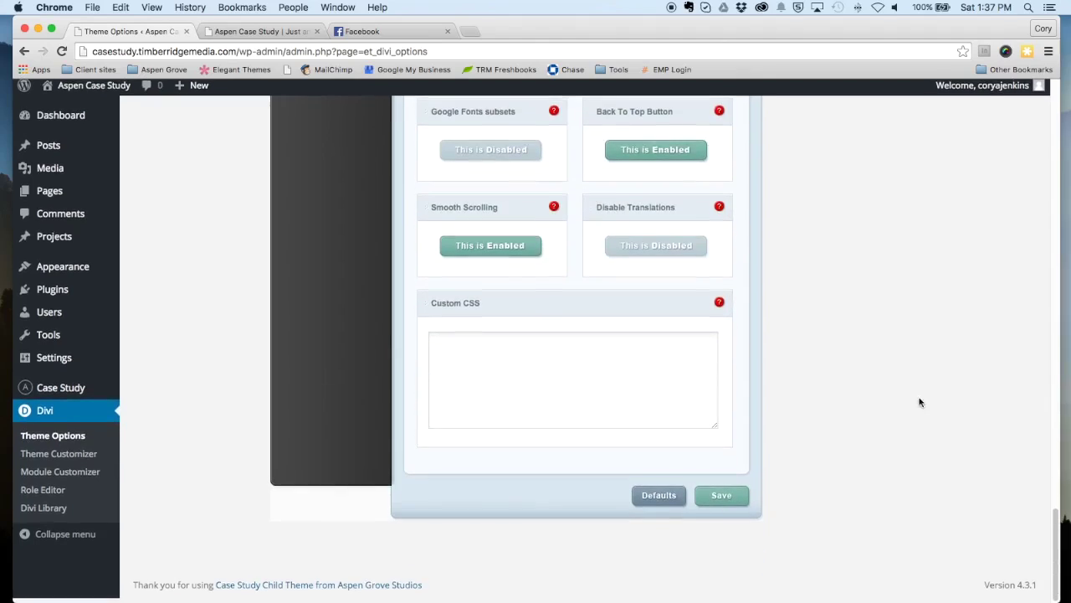
pyautogui.click(721, 499)
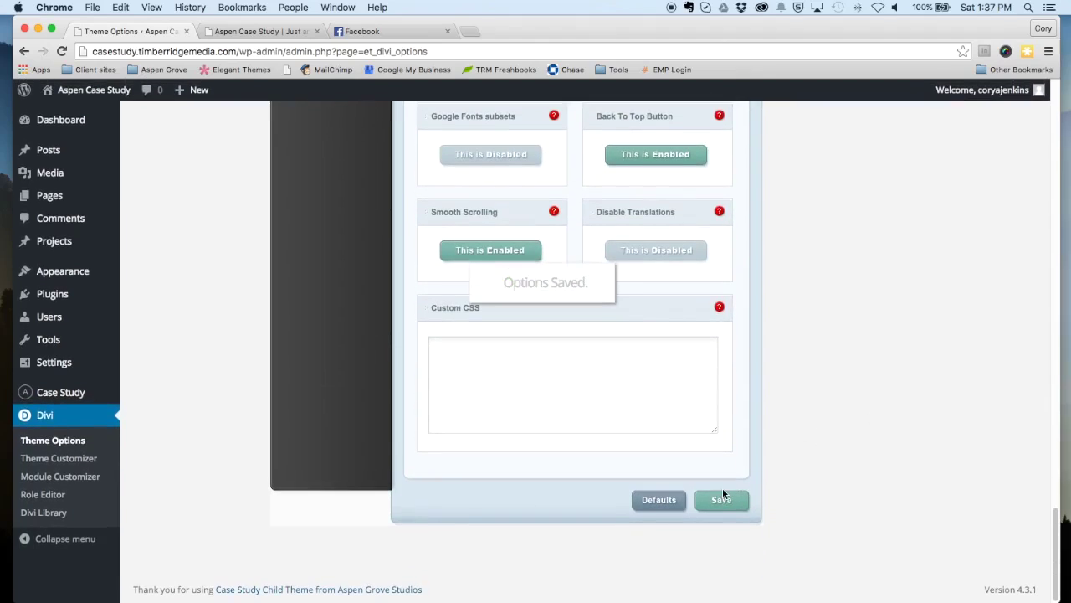
# Step: Visit the site's front end and review the home page sections from the header down to the contact form
pyautogui.scroll(1, 196, 222)
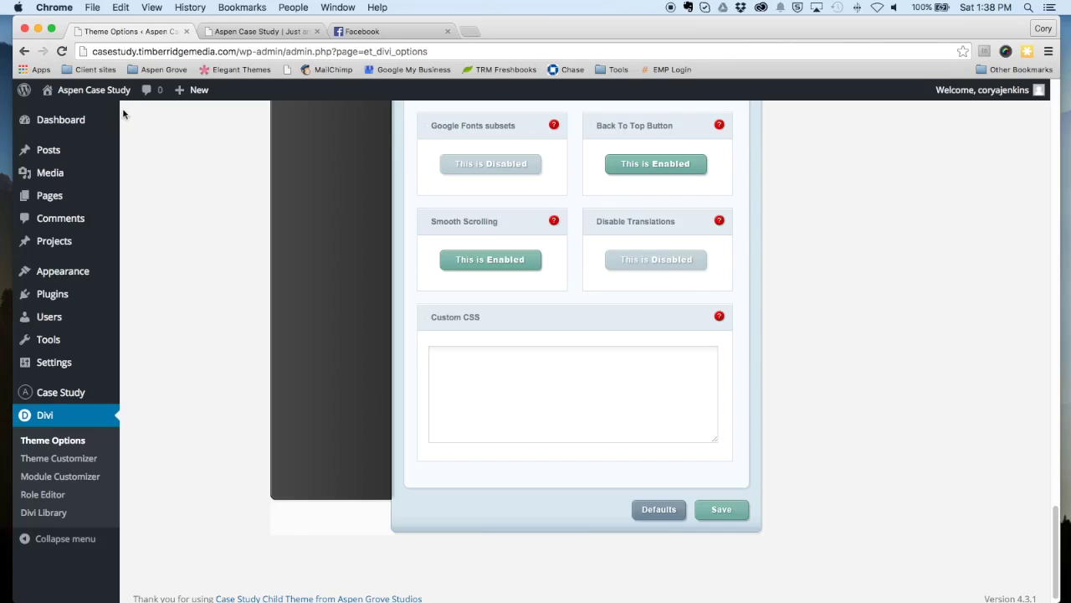
pyautogui.moveTo(92, 90)
pyautogui.click(68, 114)
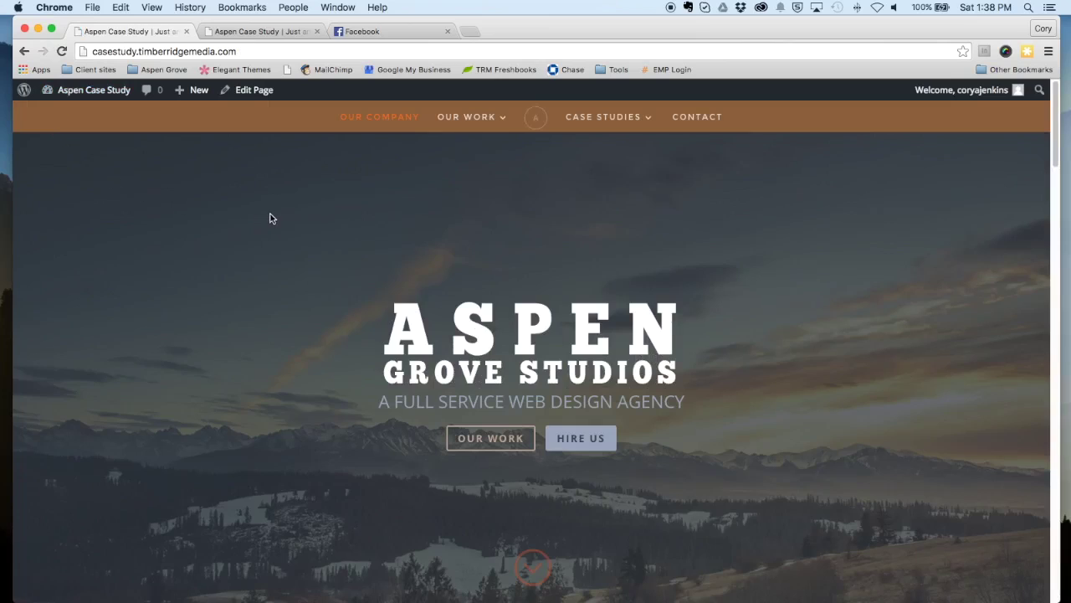
pyautogui.scroll(-10, 270, 219)
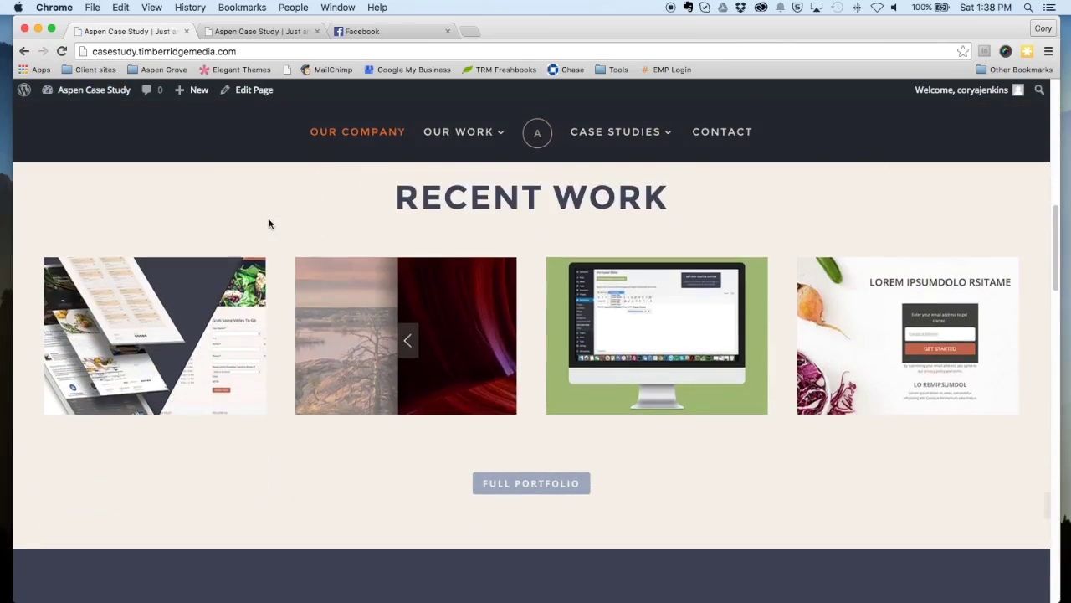
pyautogui.scroll(-6, 268, 223)
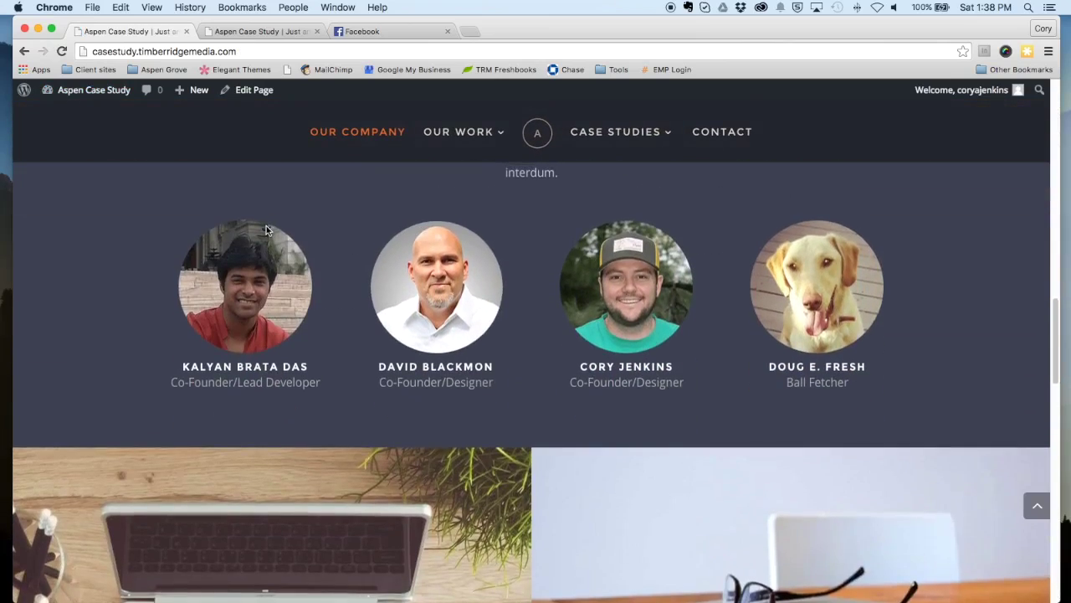
pyautogui.scroll(-8, 266, 230)
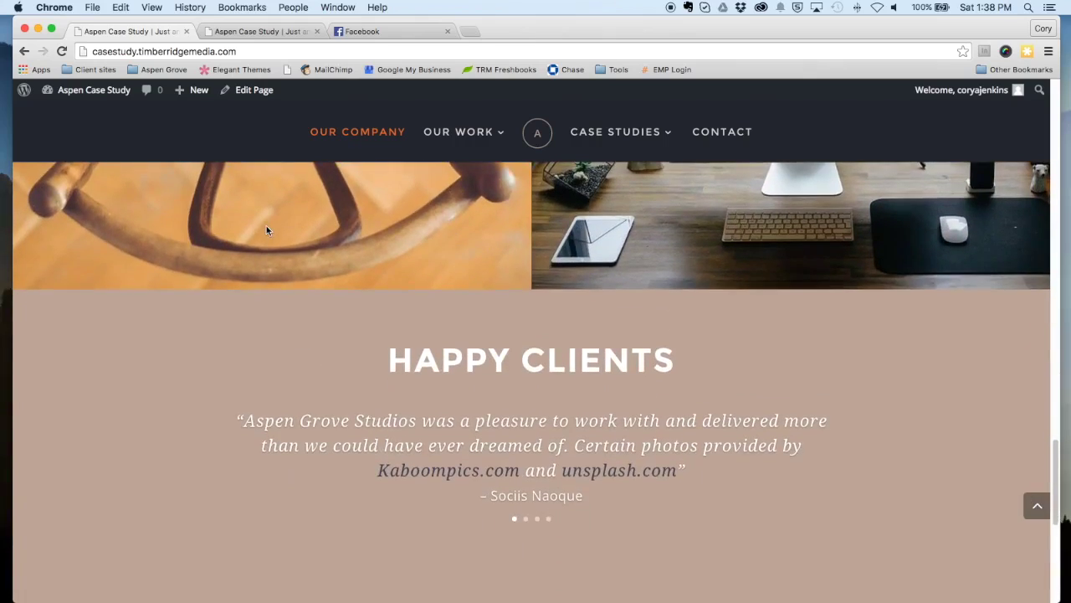
pyautogui.scroll(-5, 266, 230)
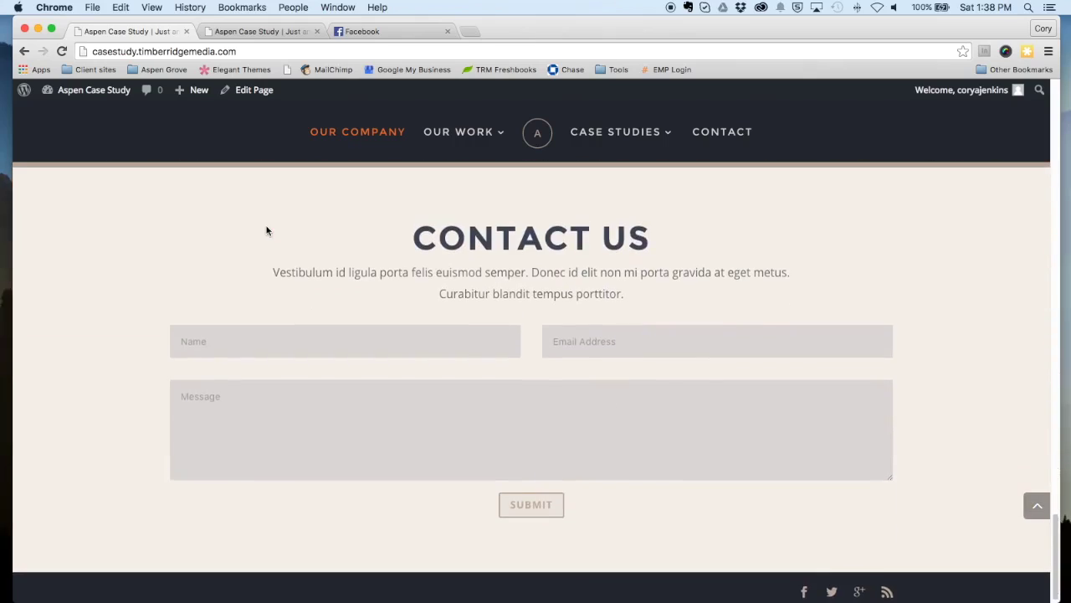
pyautogui.scroll(20, 266, 230)
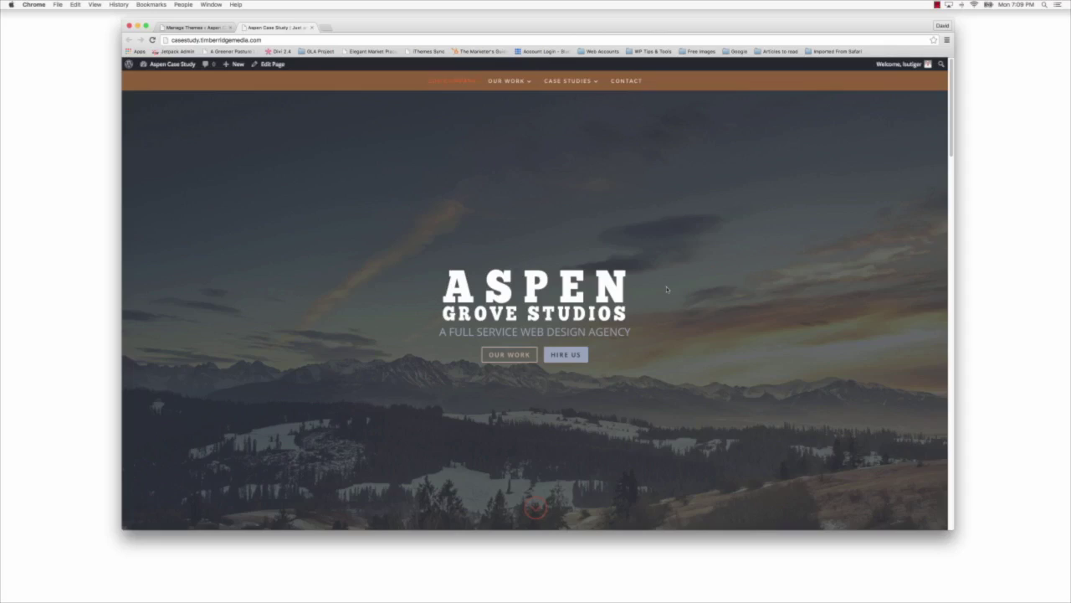
# Step: Load the nonexistent address casestudy.timberridgemedia.com/isadufiudsafg to view the default 404 page, and close its tab
pyautogui.click(270, 40)
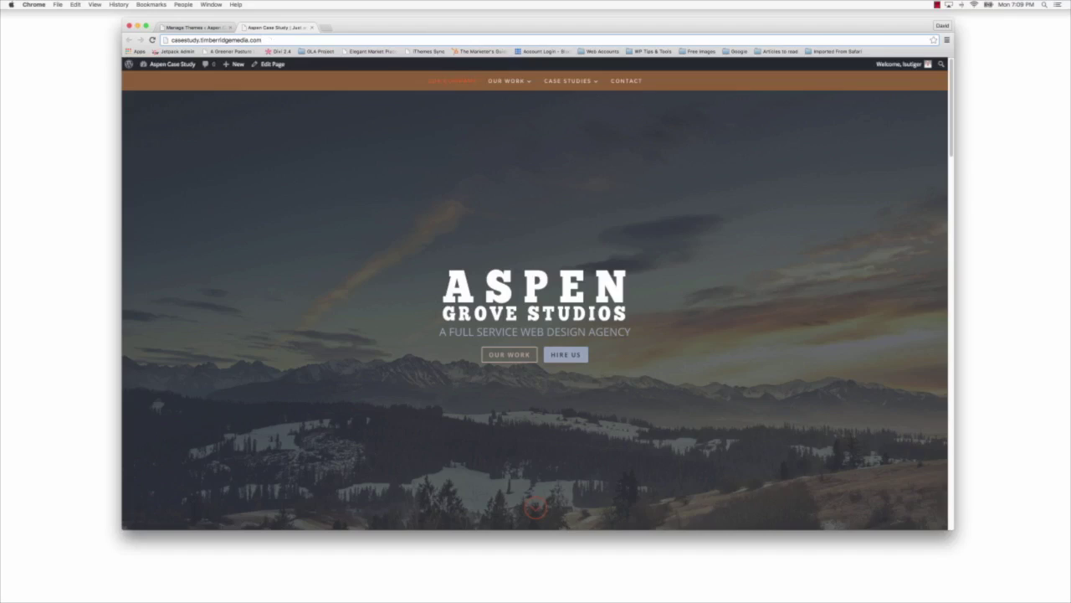
pyautogui.write('/')
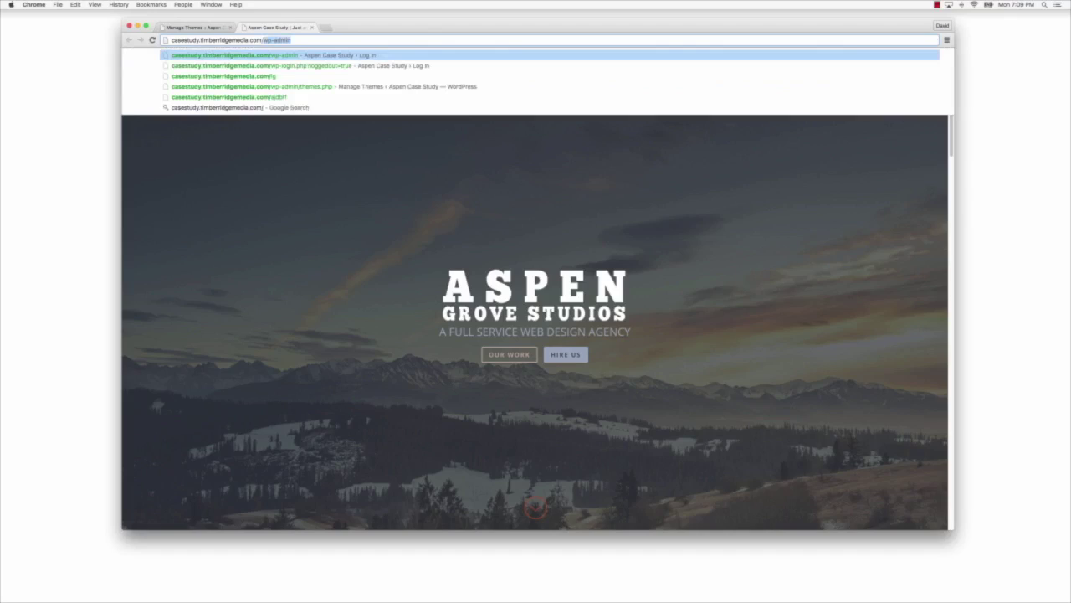
pyautogui.write('isadufiudsafg')
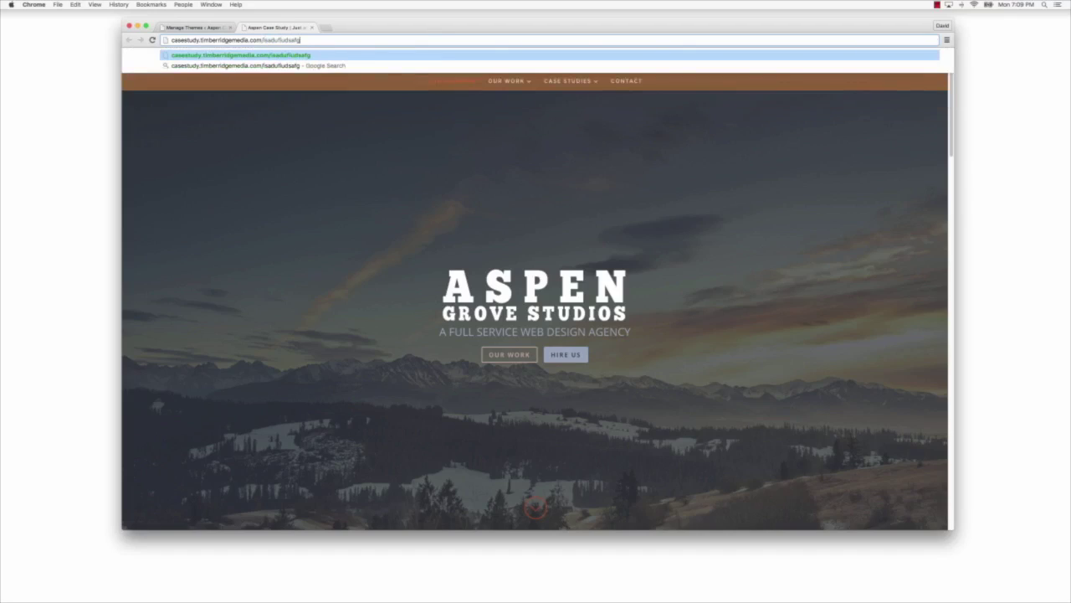
pyautogui.press('Return')
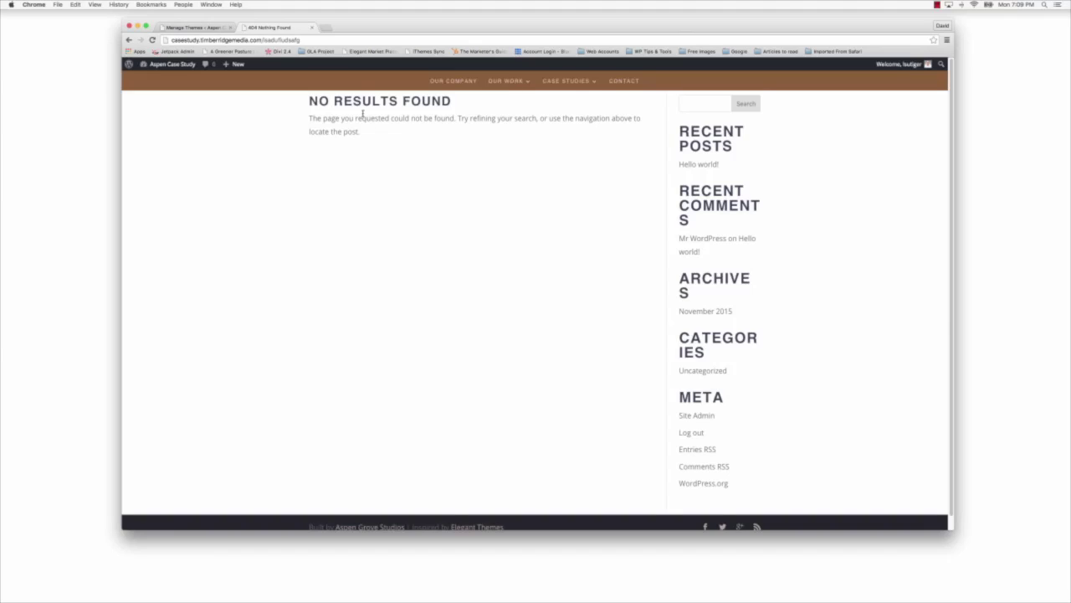
pyautogui.click(311, 27)
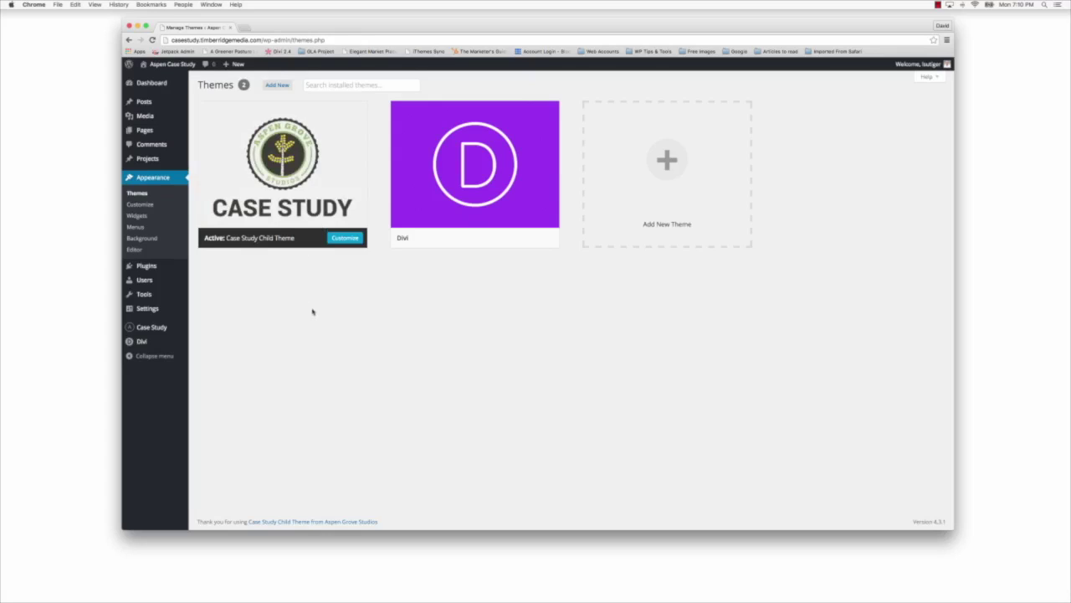
# Step: Select 404 Page as the 404 error template in the Case Study 404 page settings and save the change
pyautogui.moveTo(153, 330)
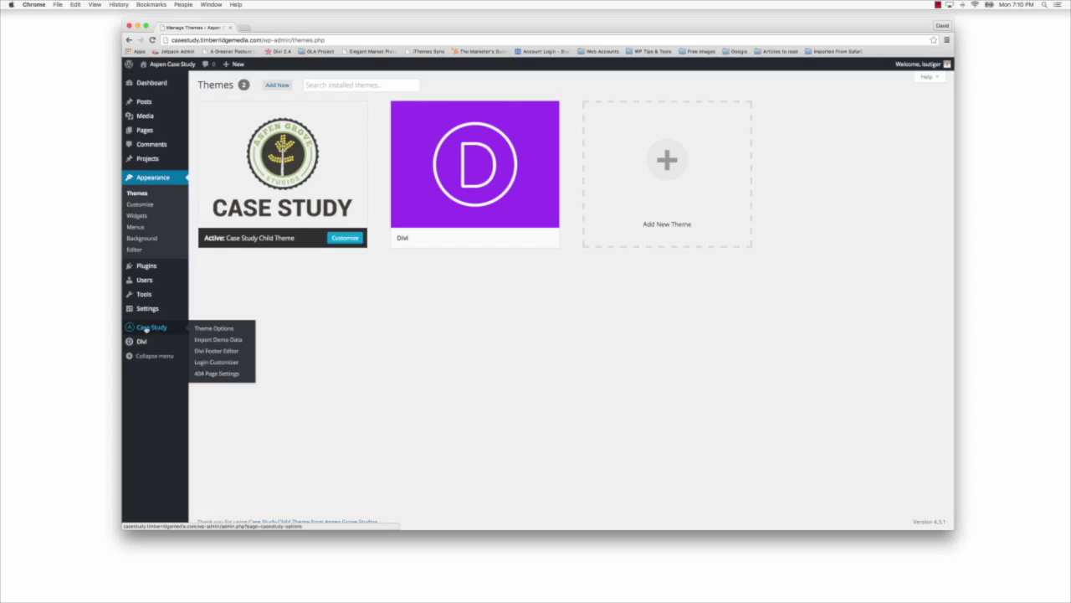
pyautogui.click(209, 377)
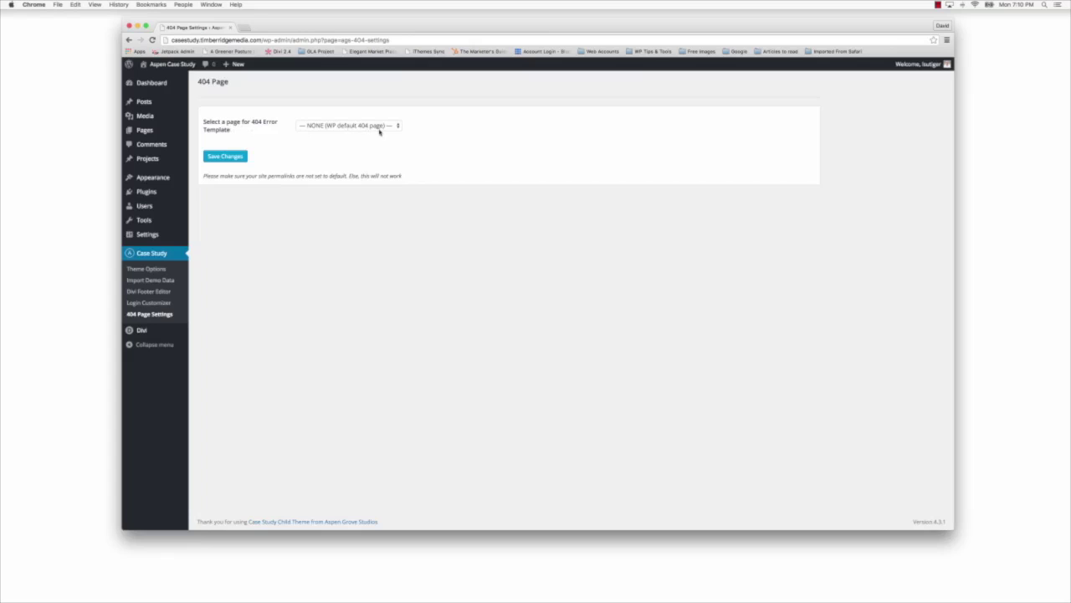
pyautogui.click(399, 127)
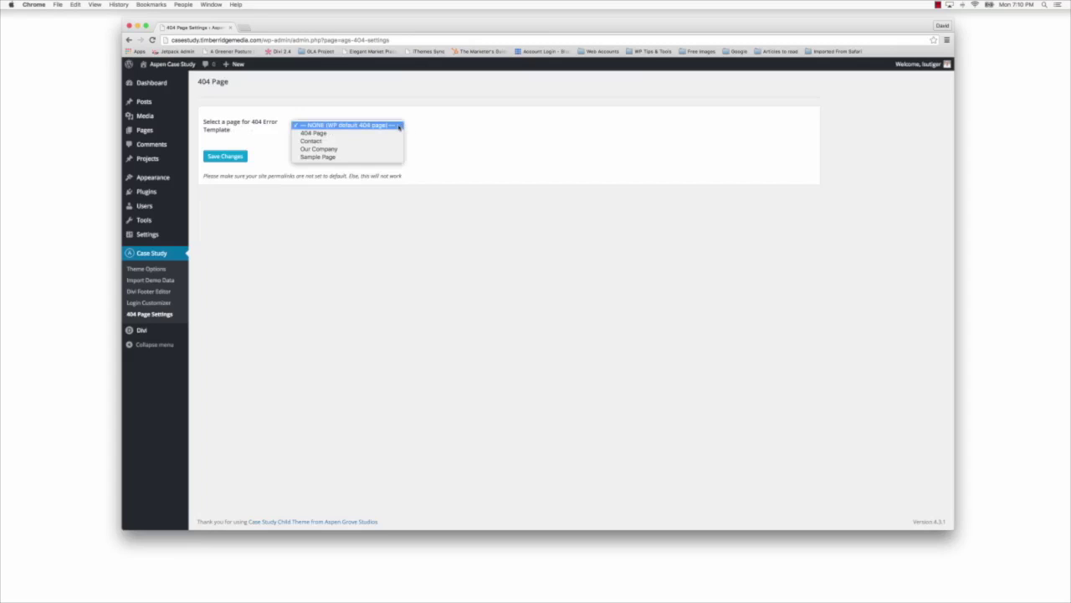
pyautogui.click(324, 136)
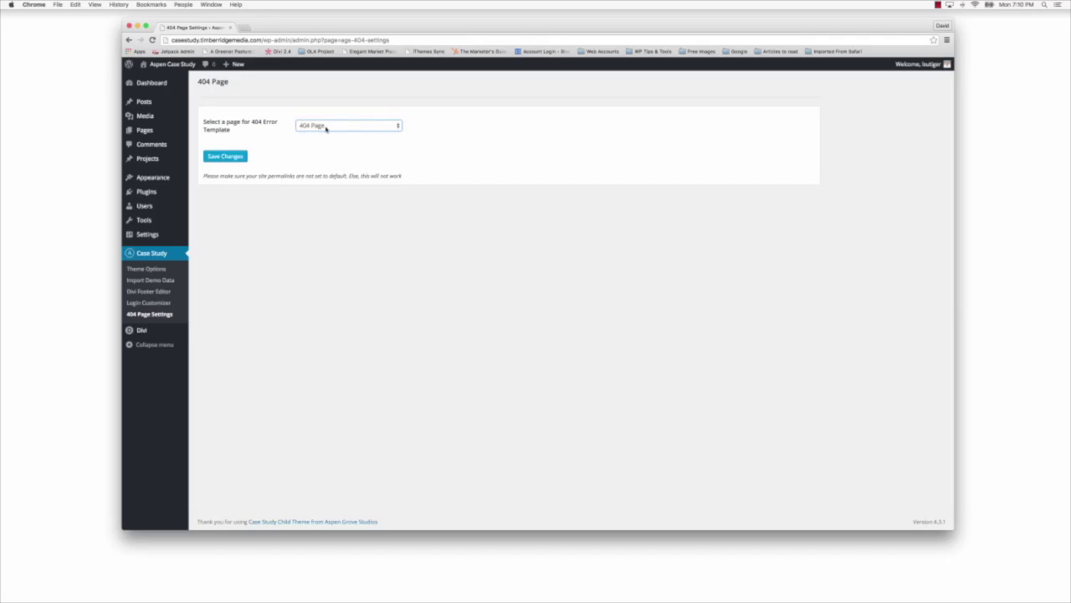
pyautogui.click(219, 157)
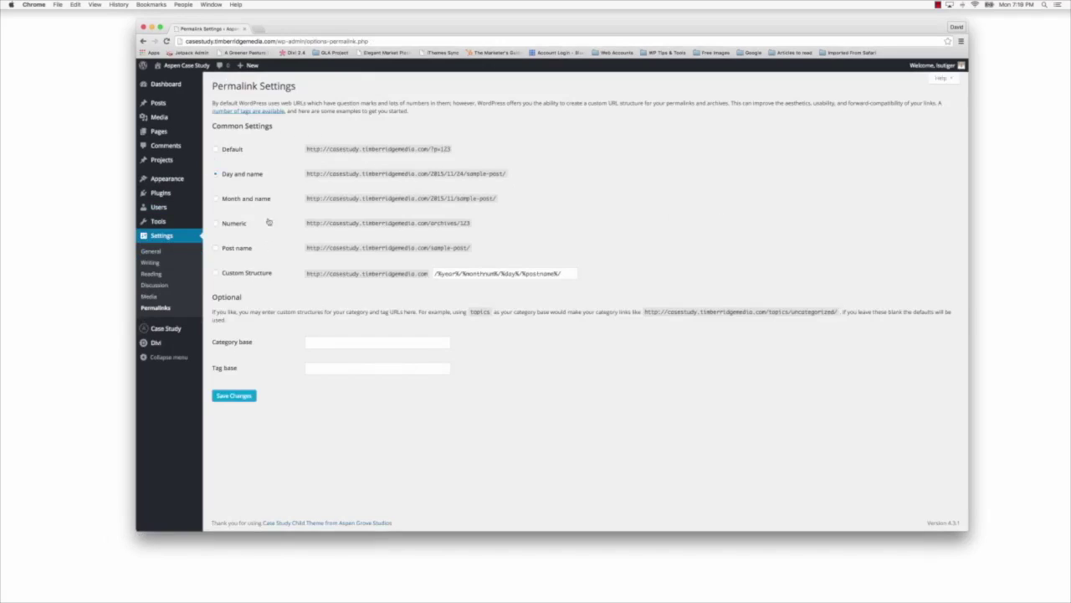
# Step: Set the permalink structure to Post name and save the permalink settings
pyautogui.click(215, 150)
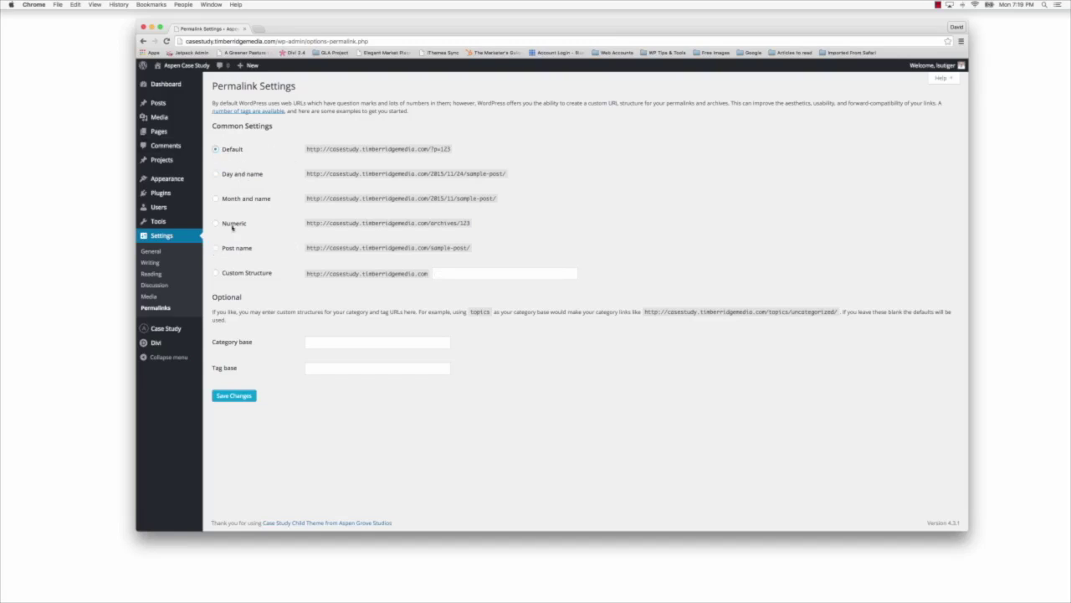
pyautogui.click(215, 249)
pyautogui.click(234, 399)
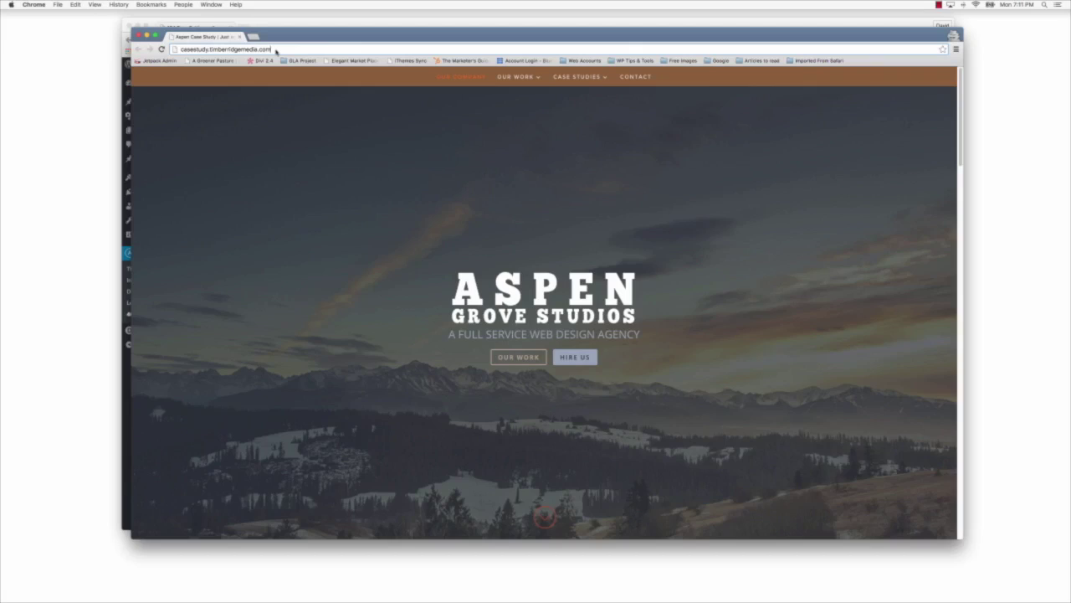
# Step: Test the custom 404 page by loading the nonexistent path /uyesgdfyg, check its search box and return to the homepage through its link
pyautogui.write('/uyesgdfyg')
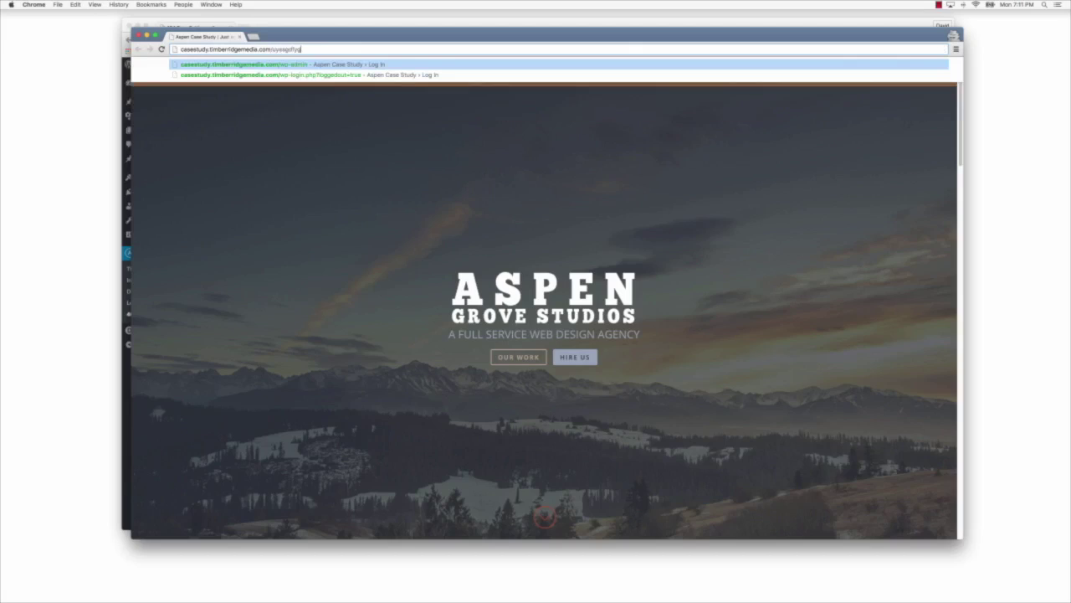
pyautogui.press('Return')
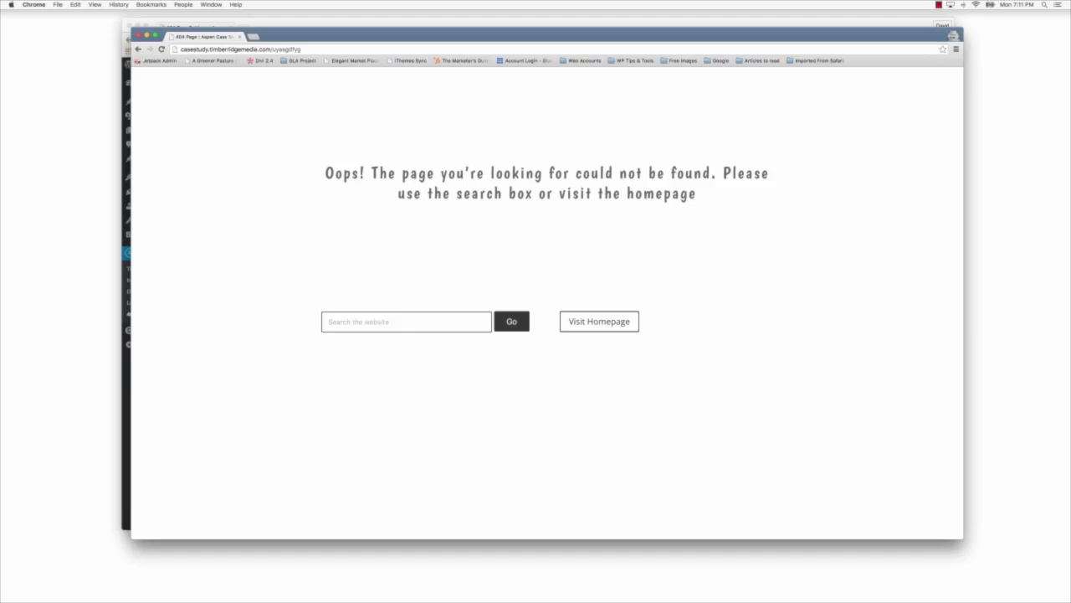
pyautogui.click(351, 322)
pyautogui.click(592, 322)
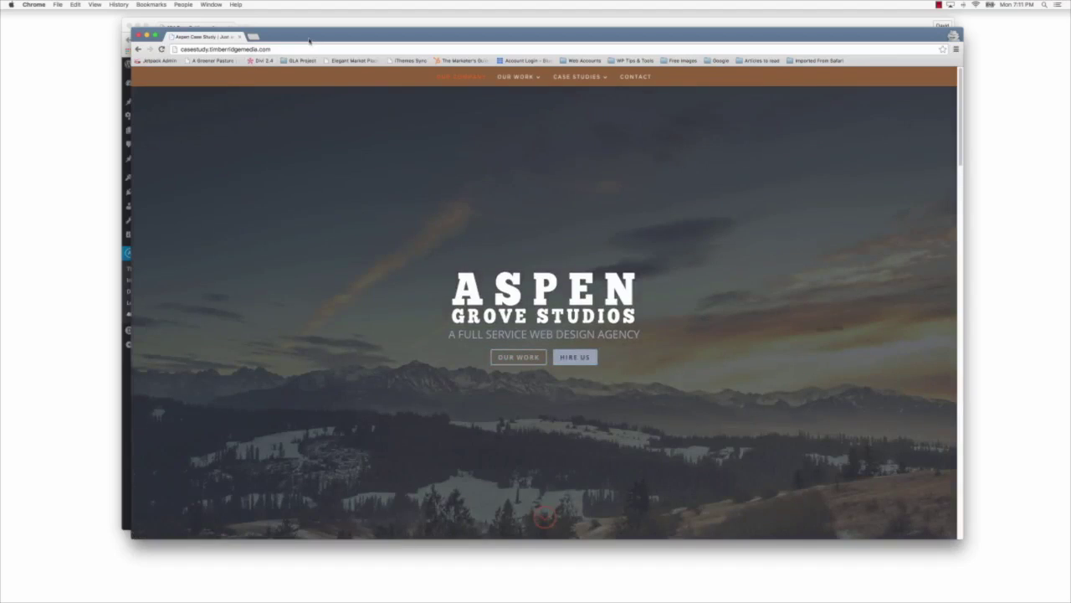
pyautogui.moveTo(277, 34); pyautogui.dragTo(325, 36)
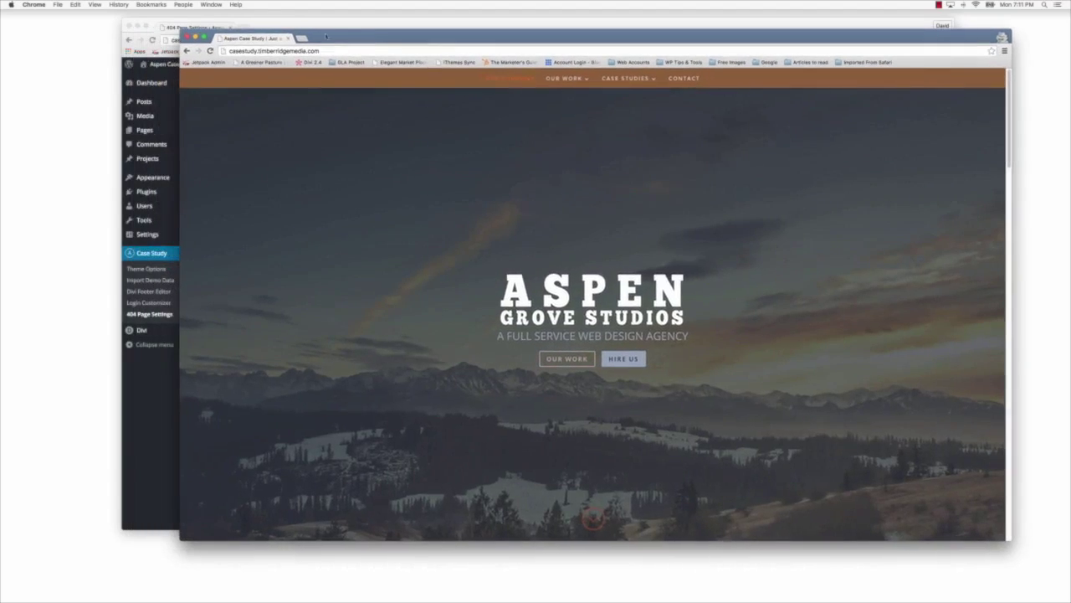
# Step: Check which pages can be chosen as the 404 error template in the 404 page settings
pyautogui.click(297, 26)
pyautogui.click(368, 126)
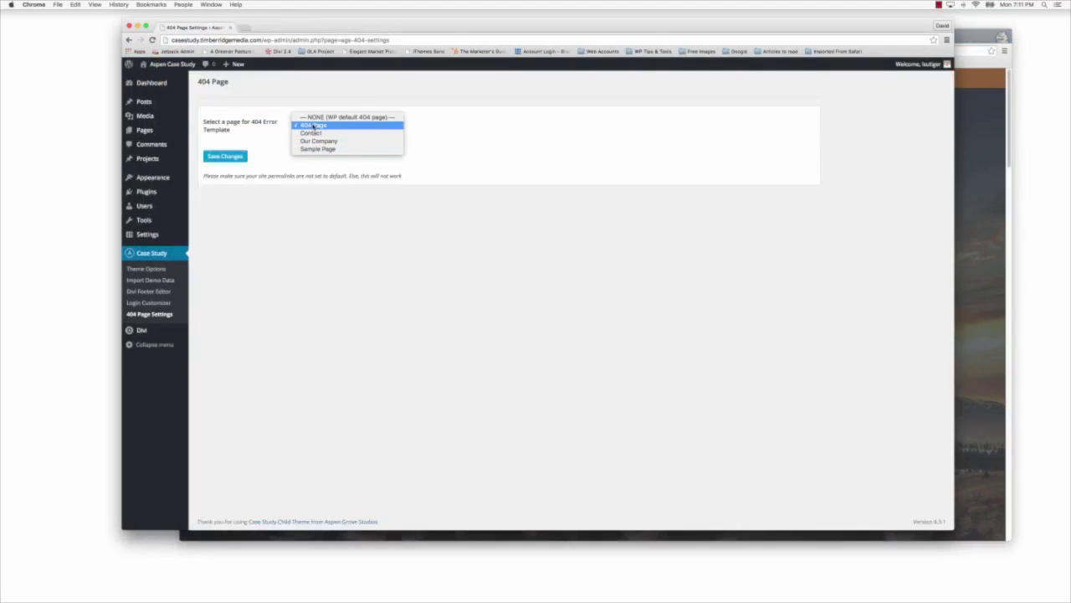
pyautogui.click(349, 238)
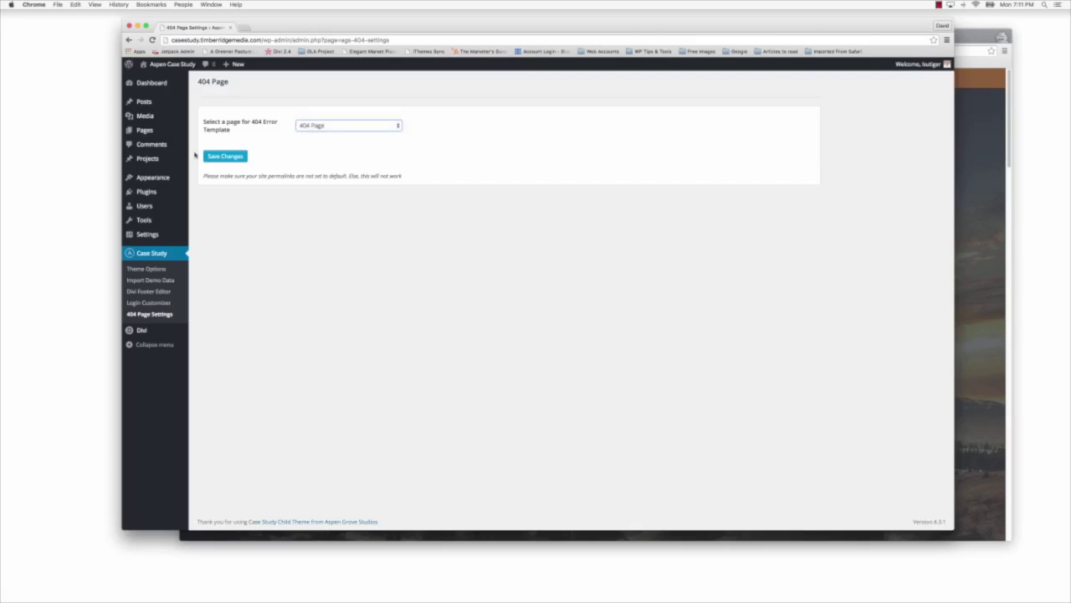
# Step: Add a new WordPress page titled "New 404 page"
pyautogui.click(147, 130)
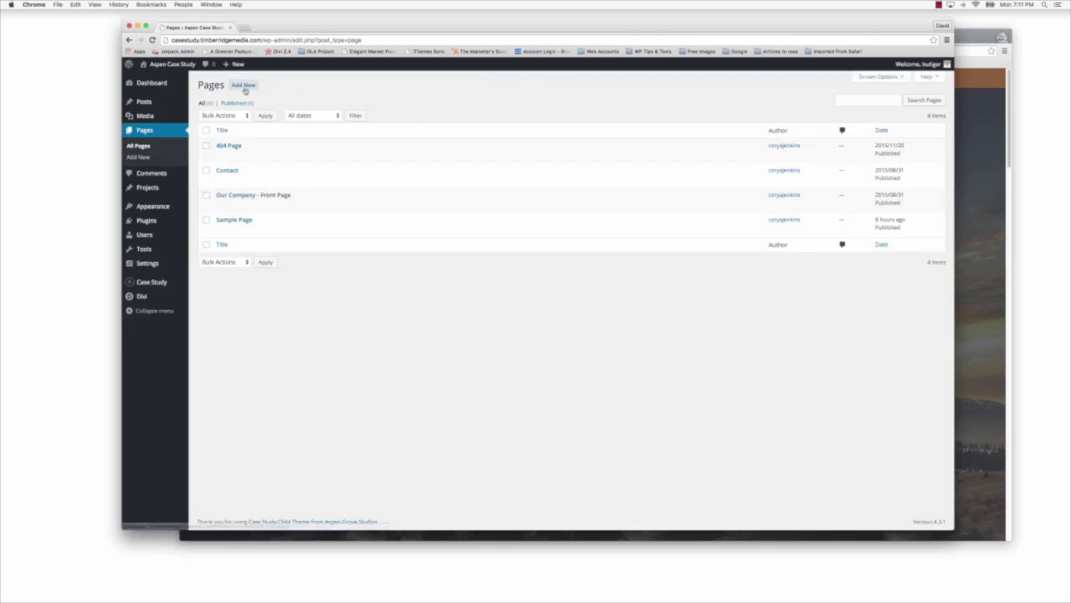
pyautogui.click(244, 86)
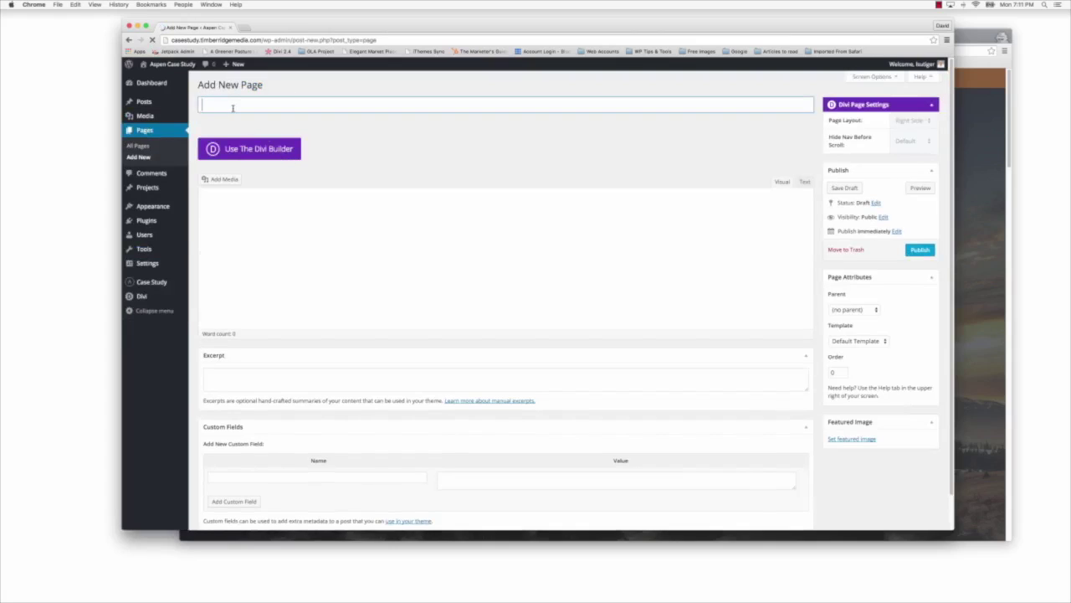
pyautogui.write('Ne')
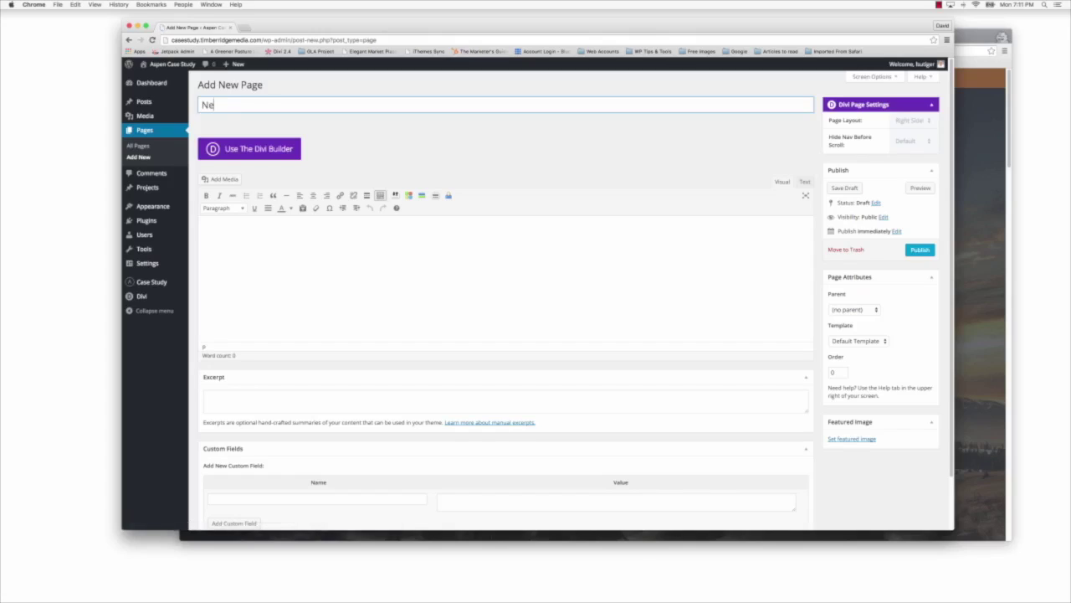
pyautogui.write('w 404 page')
# Step: Switch the new page to the Divi Builder, load the predefined Product Features layout and publish the page
pyautogui.click(287, 148)
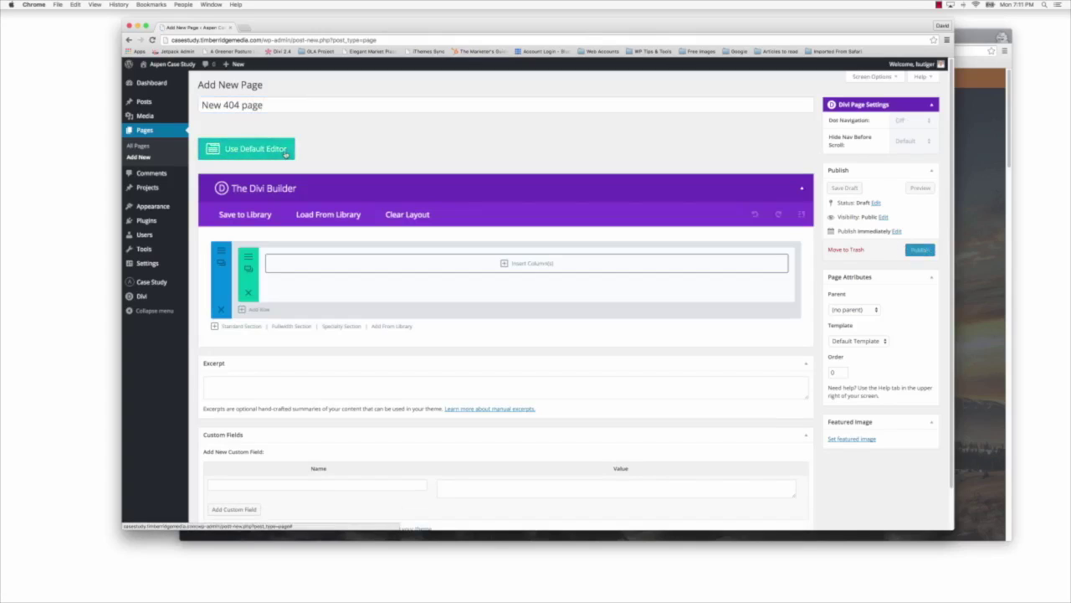
pyautogui.click(343, 216)
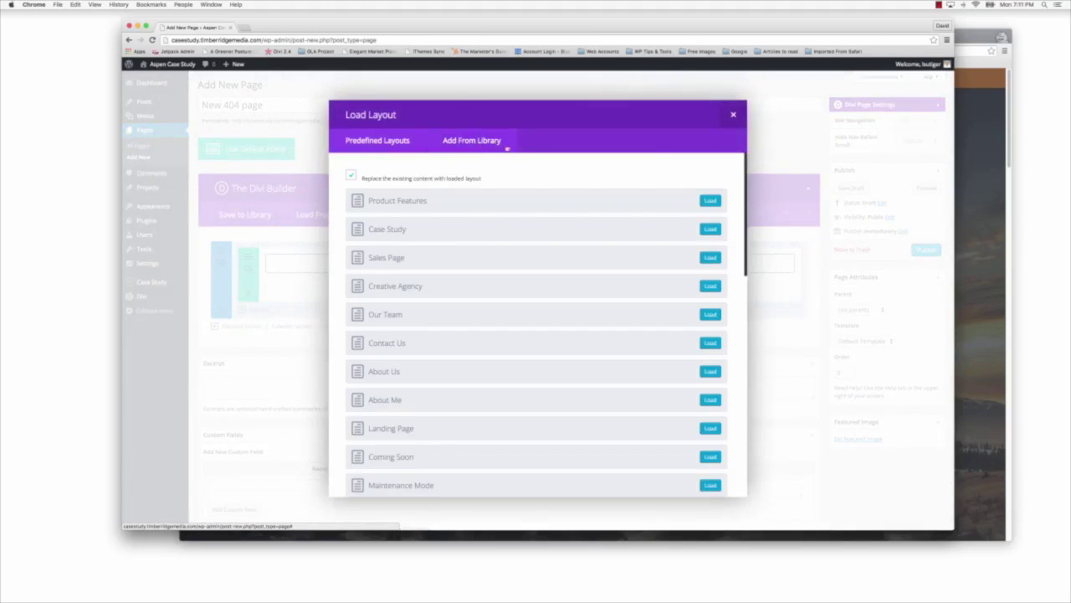
pyautogui.click(710, 200)
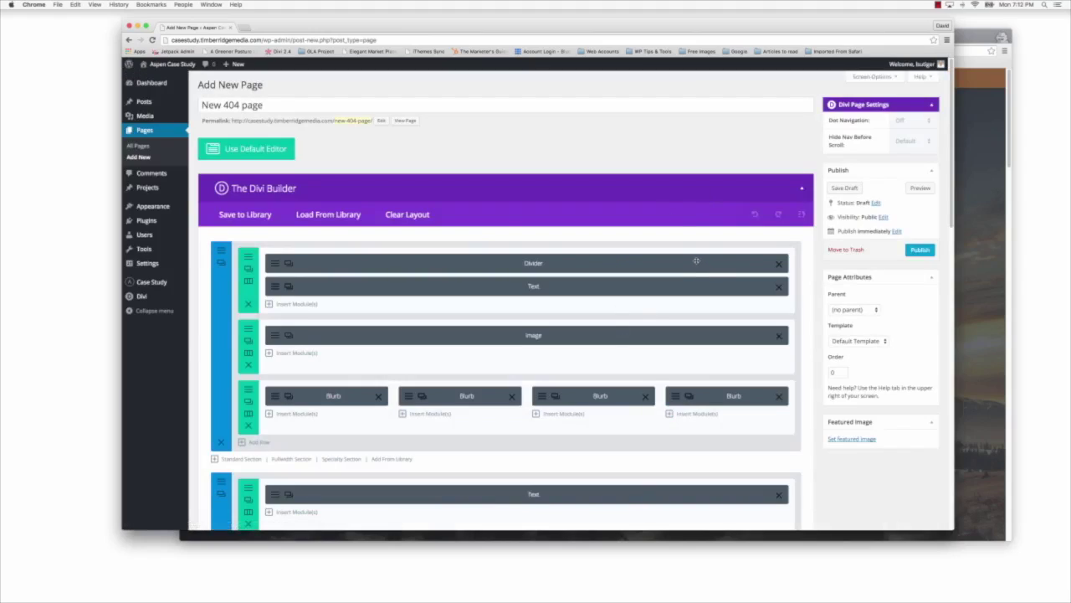
pyautogui.click(918, 249)
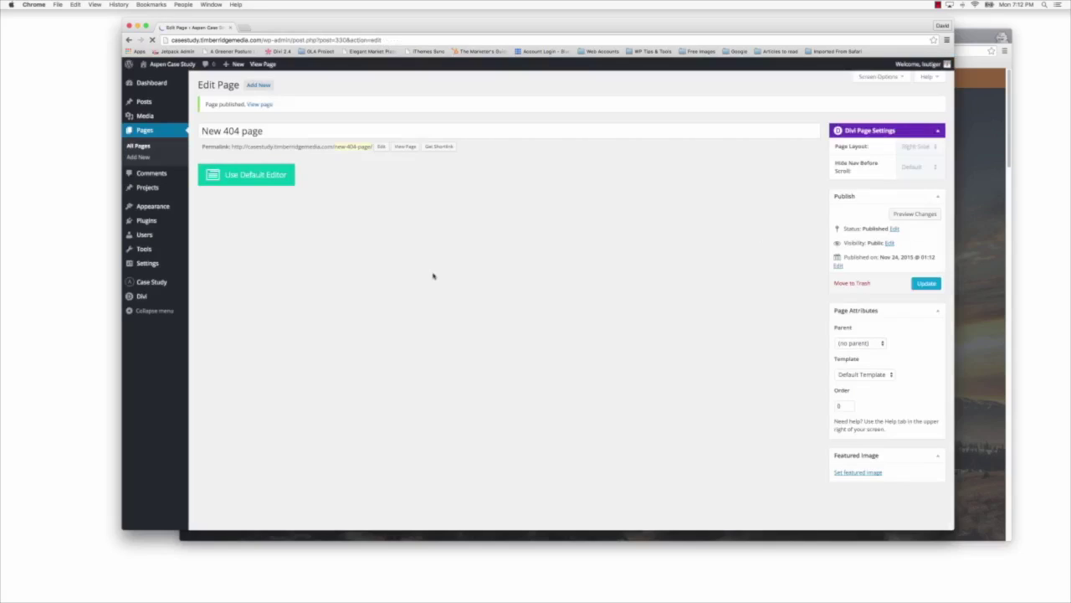
# Step: Select New 404 page as the 404 error template in the Case Study 404 page settings and save the change
pyautogui.moveTo(149, 283)
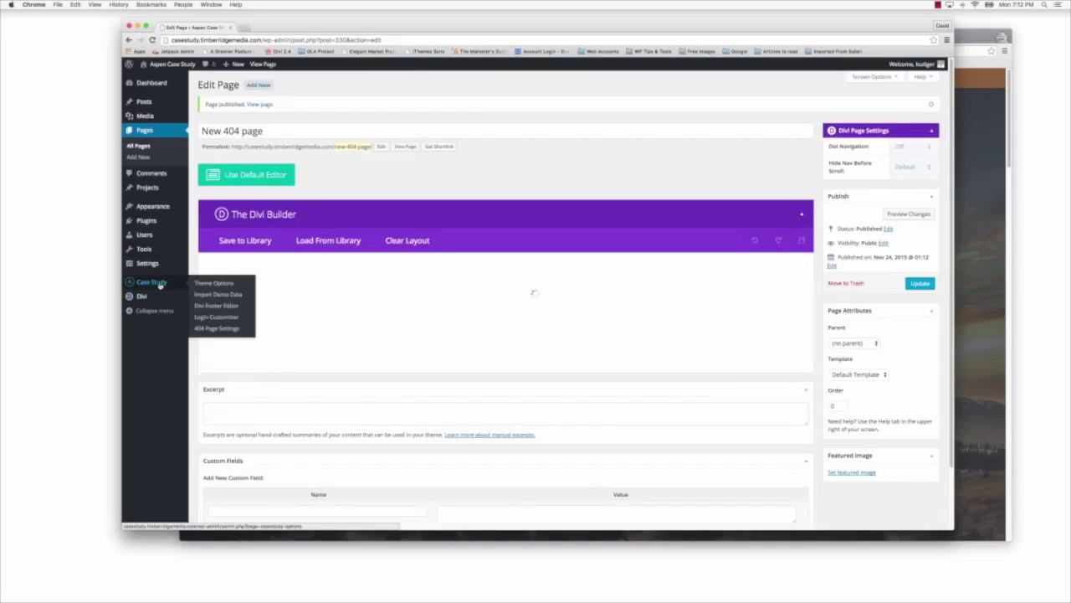
pyautogui.click(219, 328)
pyautogui.click(358, 126)
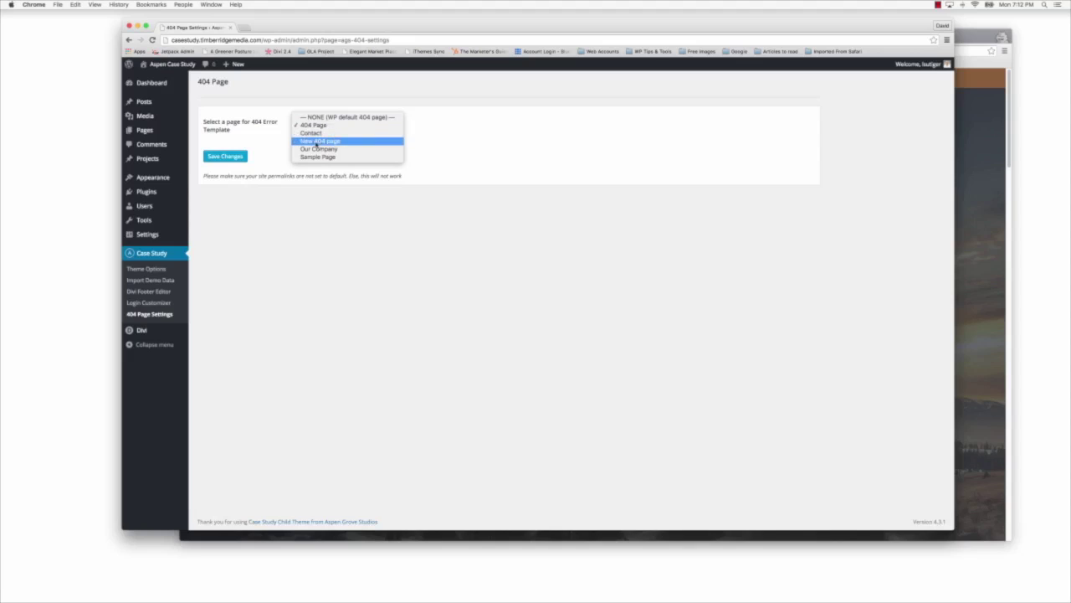
pyautogui.click(319, 141)
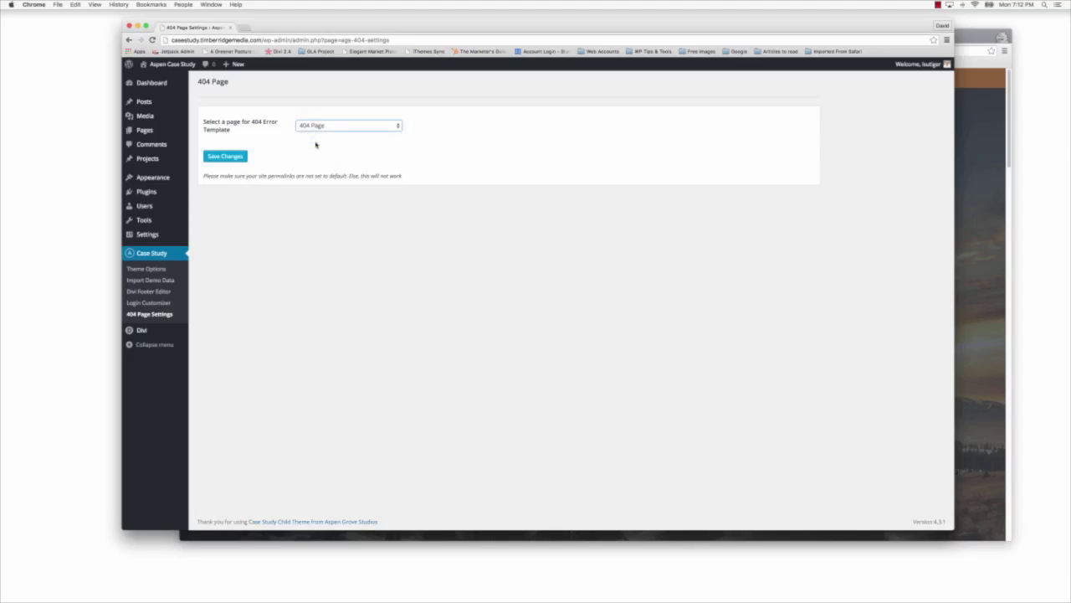
pyautogui.click(226, 156)
# Step: Test the new 404 page by loading a nonexistent path on the site, look through the page and close its browser window
pyautogui.click(976, 36)
pyautogui.click(338, 51)
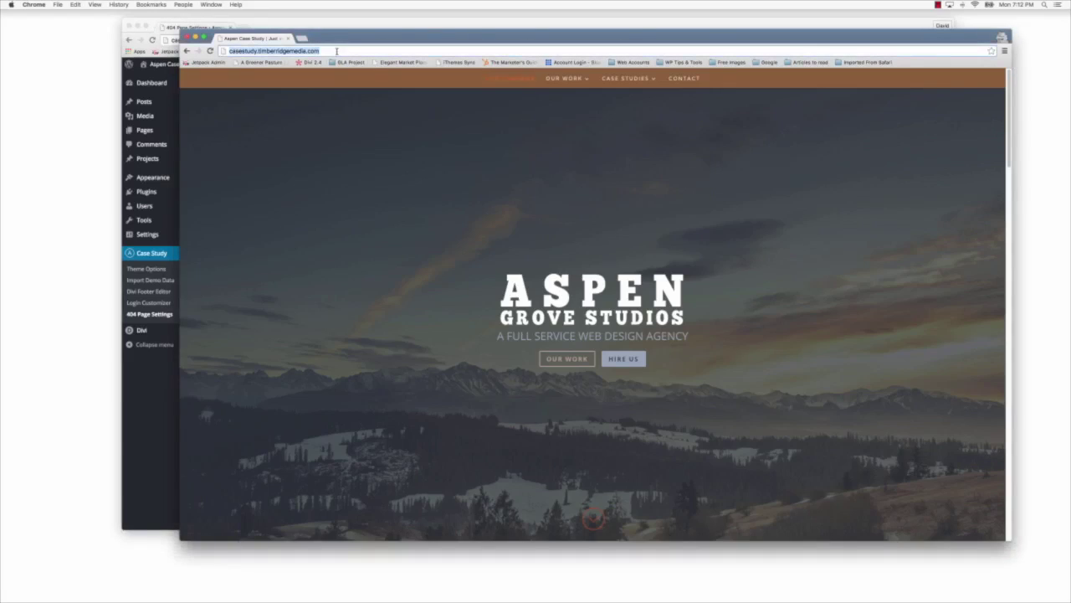
pyautogui.click(329, 51)
pyautogui.write('/')
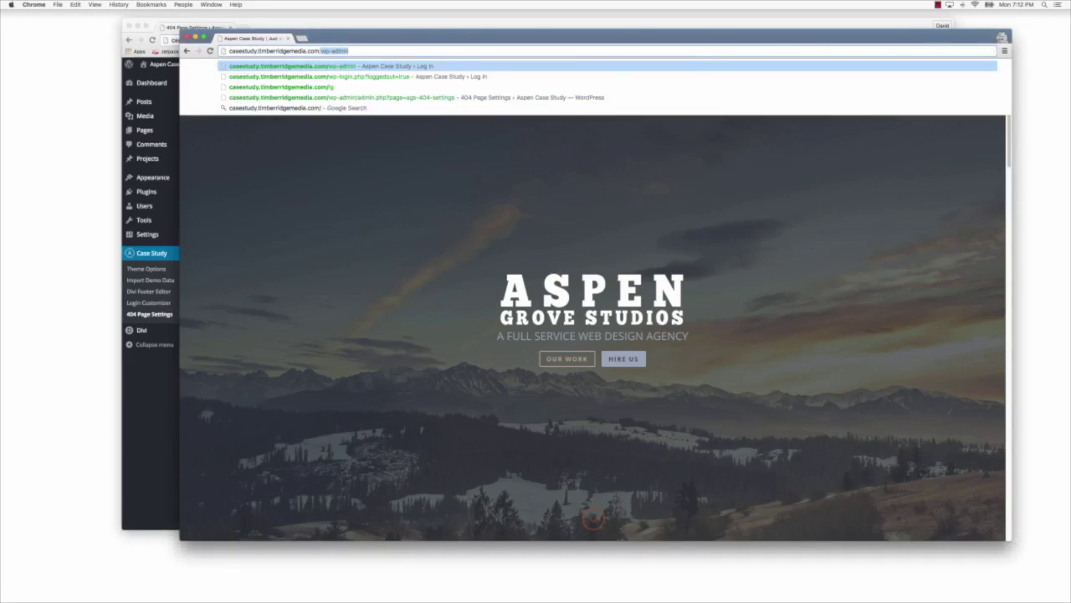
pyautogui.write('defsdfg')
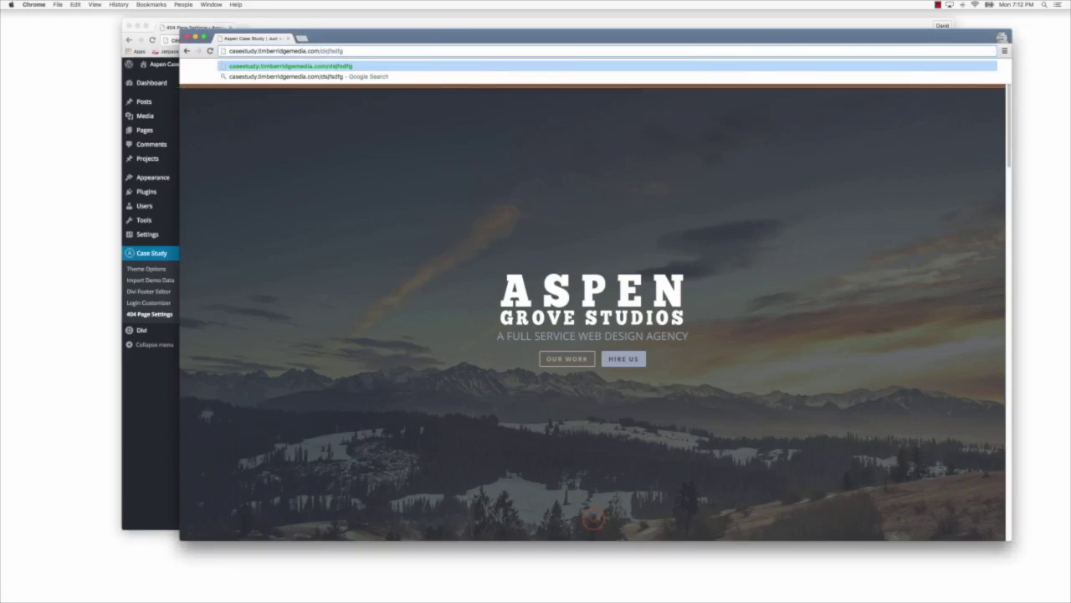
pyautogui.press('Return')
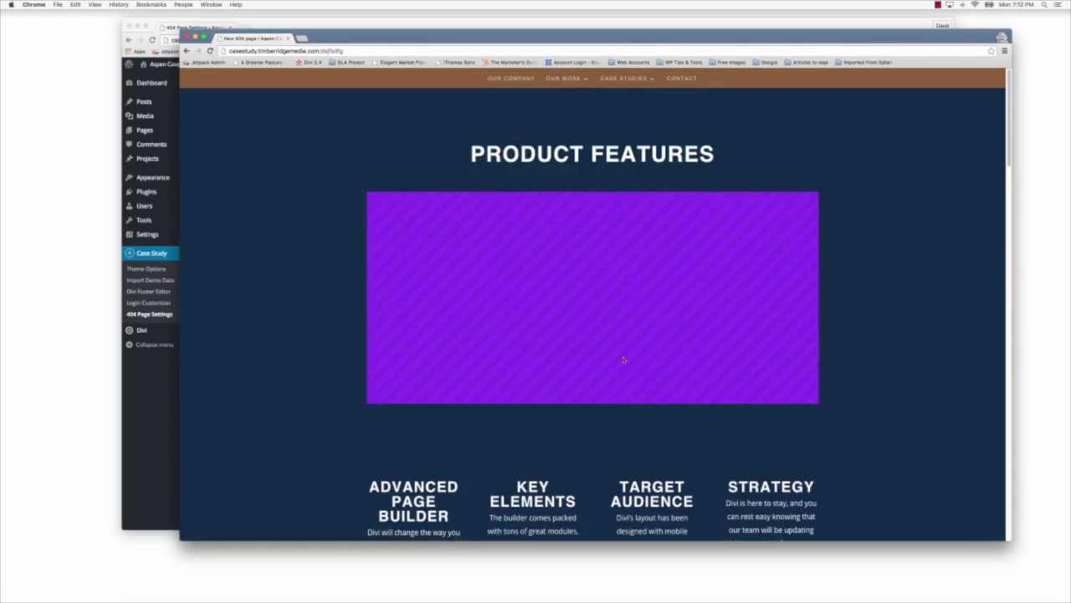
pyautogui.scroll(-15, 804, 374)
pyautogui.scroll(15, 803, 375)
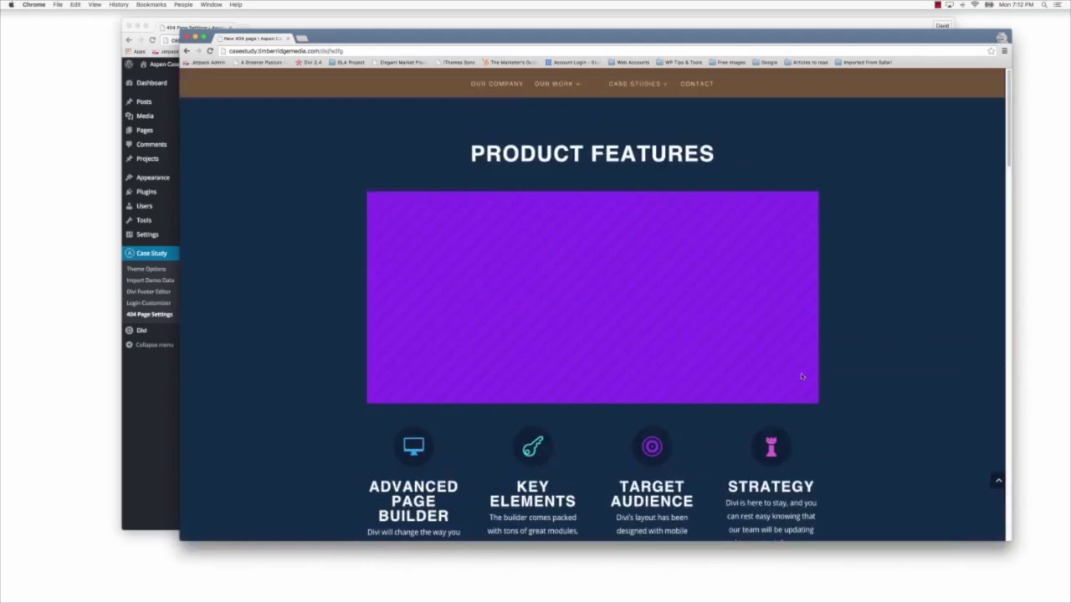
pyautogui.moveTo(380, 38); pyautogui.dragTo(373, 85)
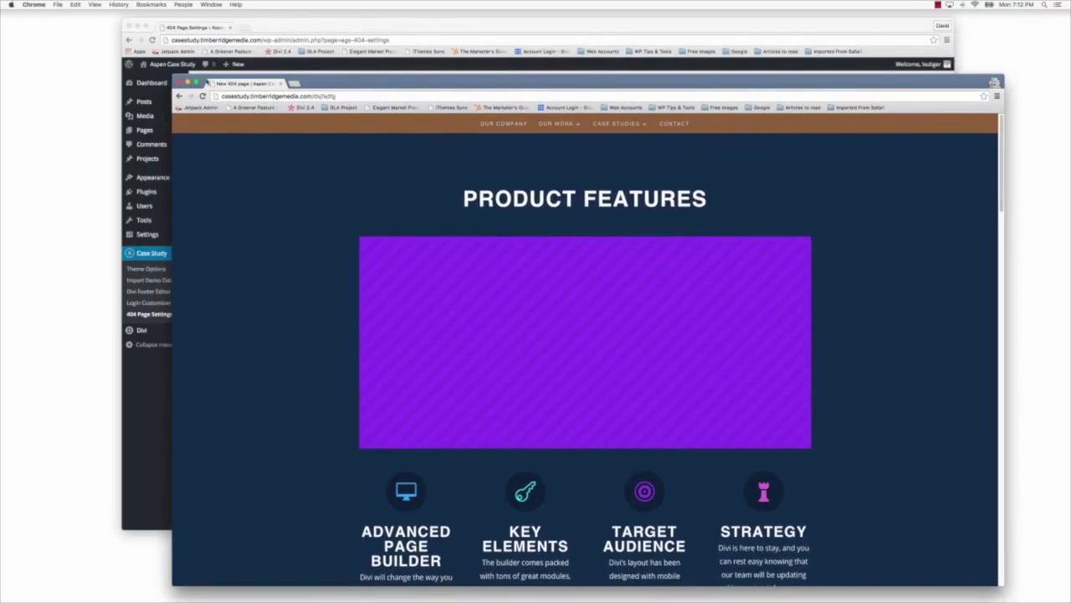
pyautogui.click(181, 83)
pyautogui.moveTo(283, 31)
pyautogui.mouseDown()
pyautogui.moveTo(332, 28)
pyautogui.moveTo(303, 27)
pyautogui.mouseUp()
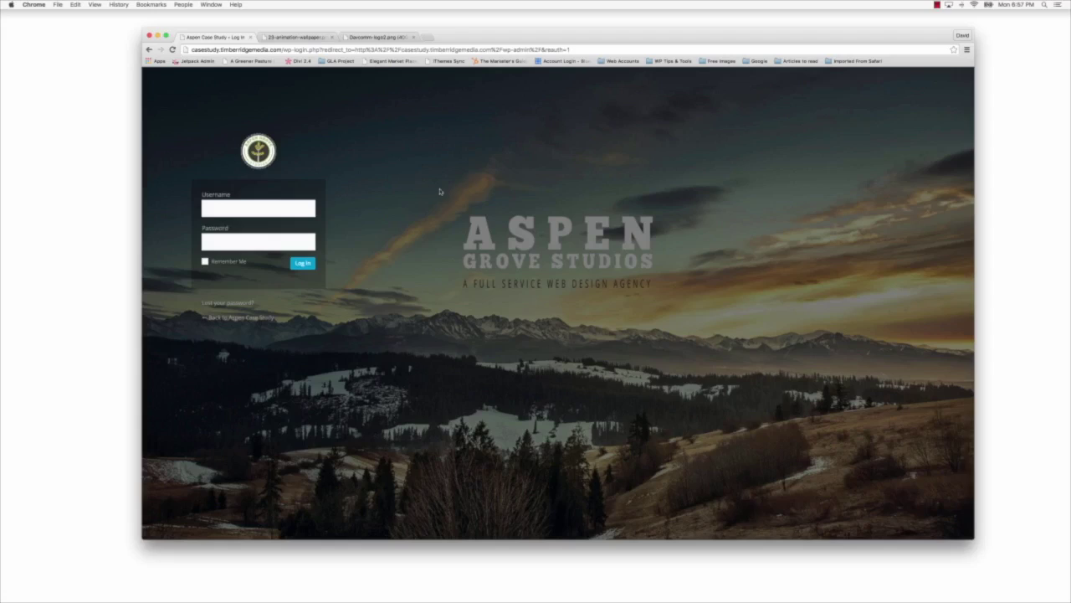
# Step: Log in to the WordPress site with the saved username and account password
pyautogui.click(242, 209)
pyautogui.click(212, 224)
pyautogui.click(302, 265)
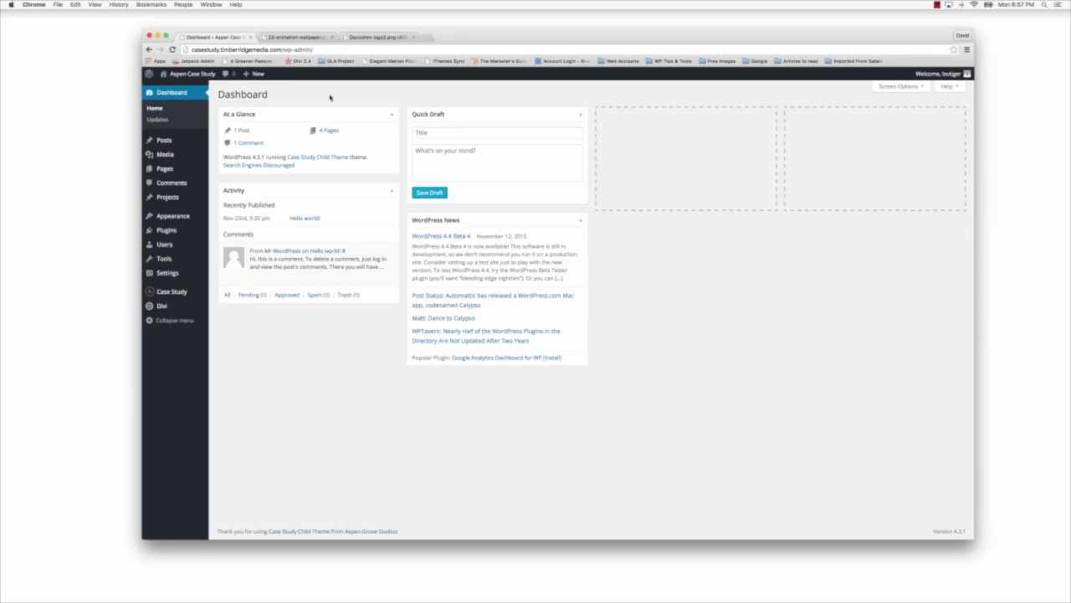
# Step: Open the Case Study theme's Login Customizer settings and set the login form alignment to Right
pyautogui.moveTo(181, 292)
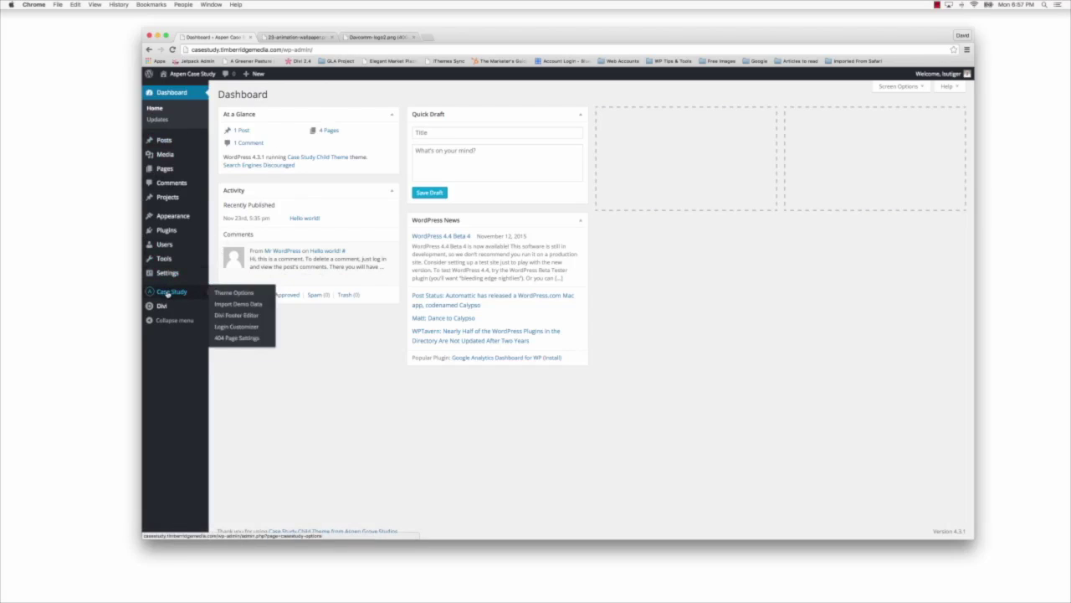
pyautogui.click(251, 327)
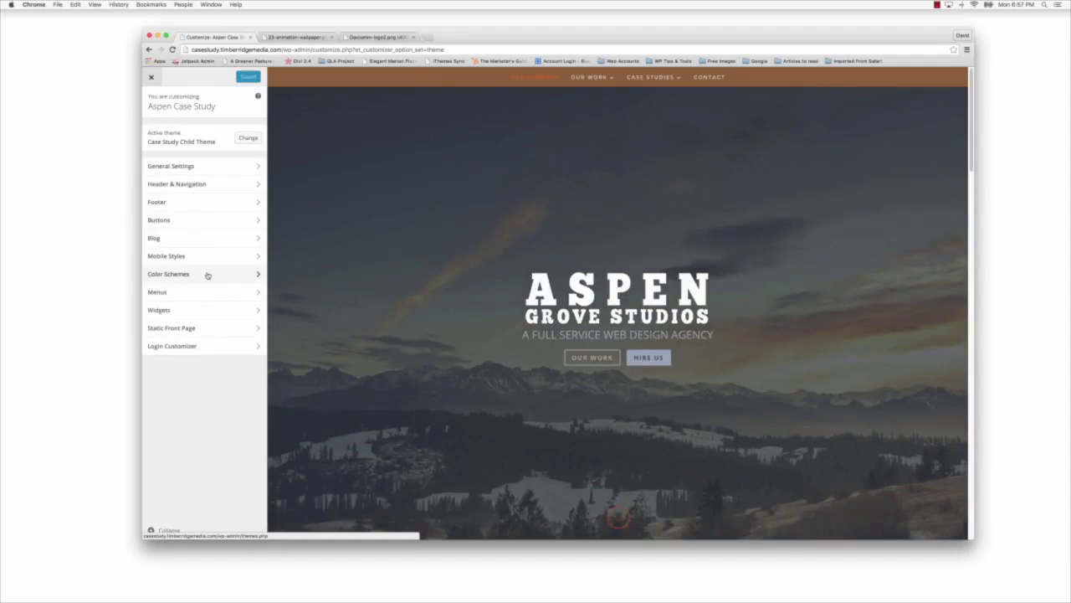
pyautogui.click(174, 346)
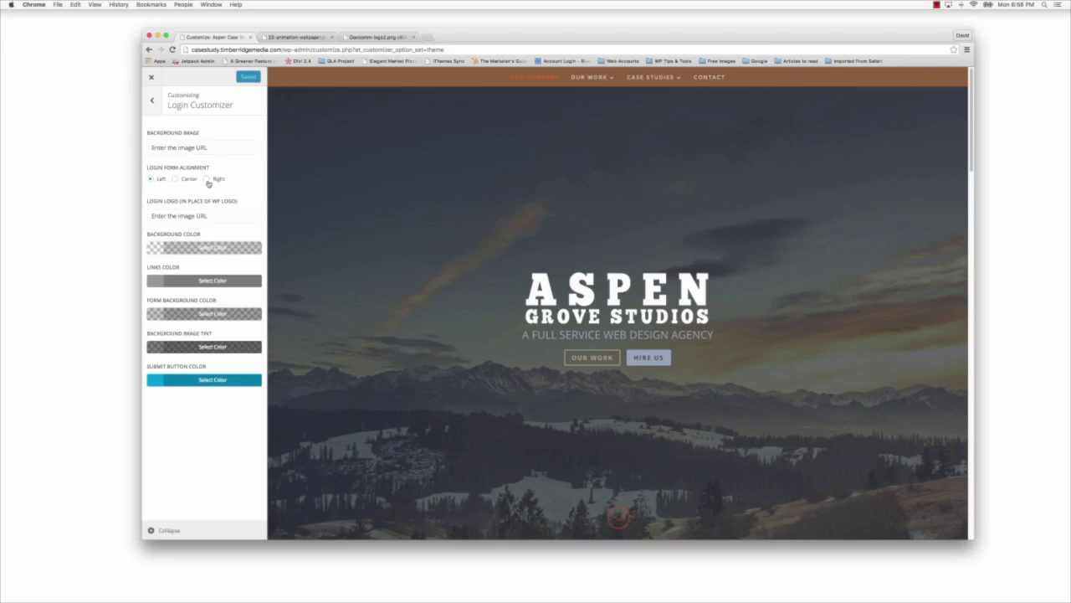
pyautogui.click(175, 179)
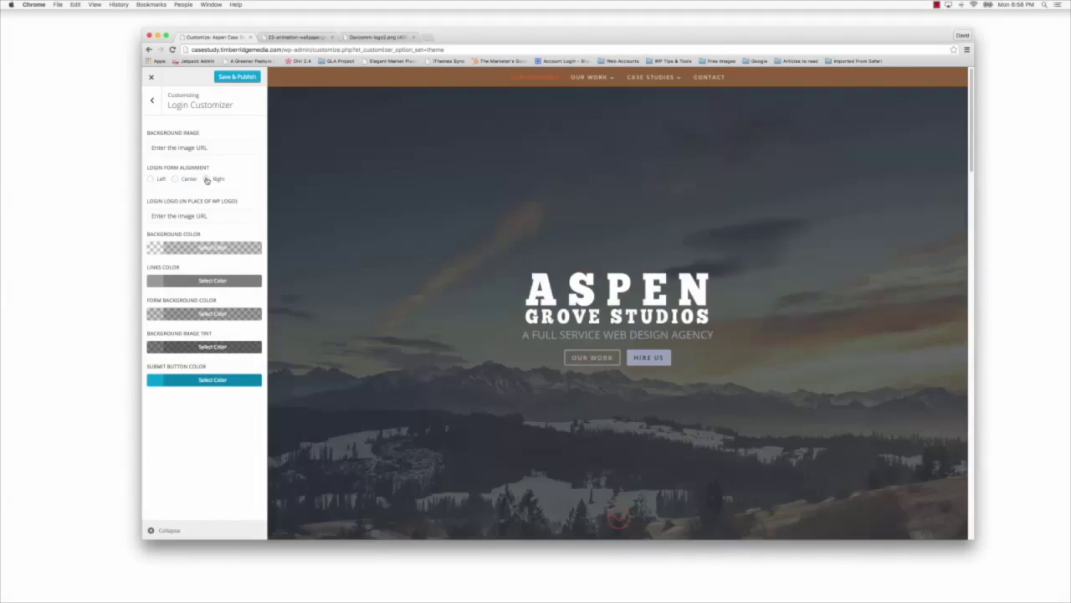
pyautogui.click(206, 179)
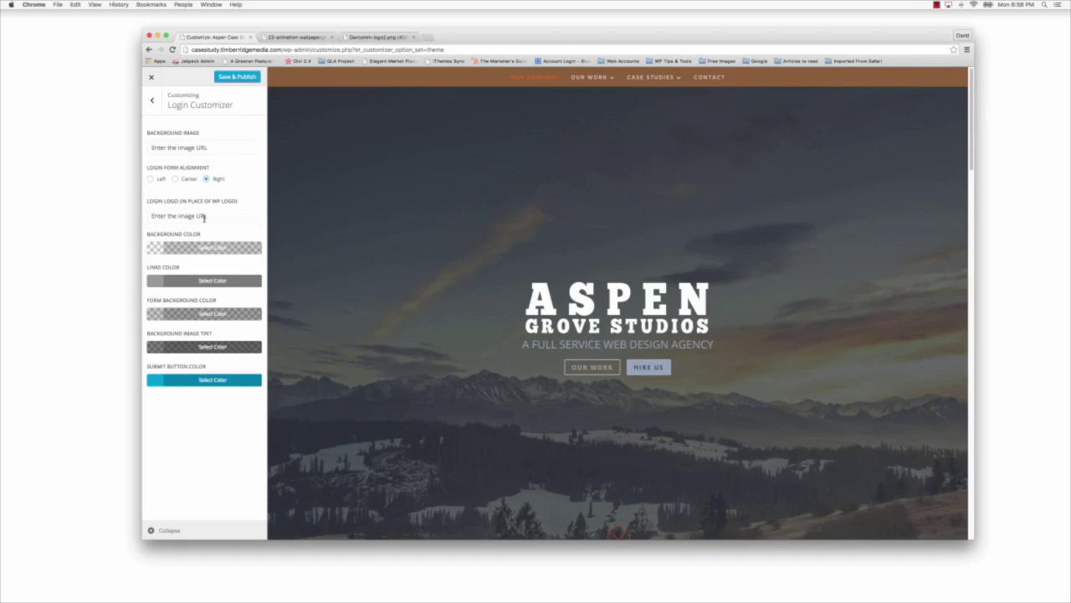
# Step: Set the login page's background color to orange #dd9933, trying full transparency before returning it to full opacity
pyautogui.click(155, 248)
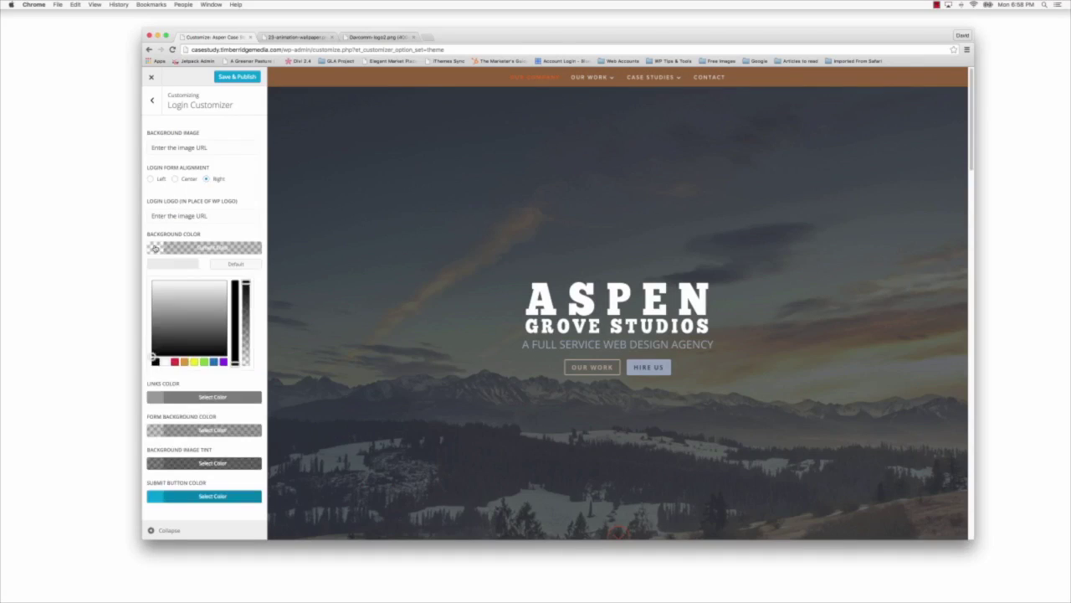
pyautogui.click(185, 362)
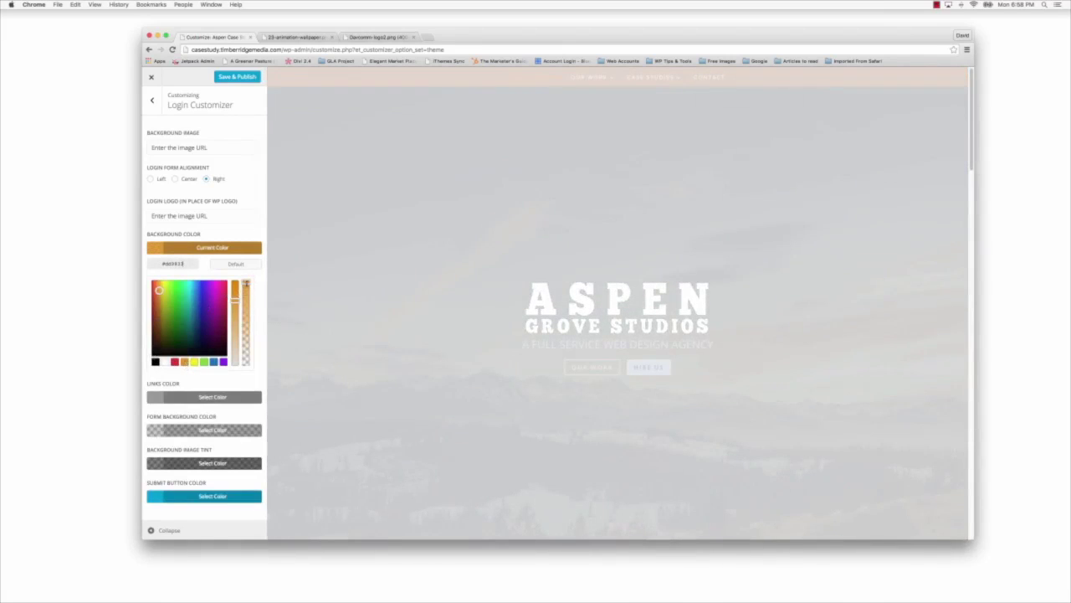
pyautogui.moveTo(246, 285); pyautogui.dragTo(248, 368)
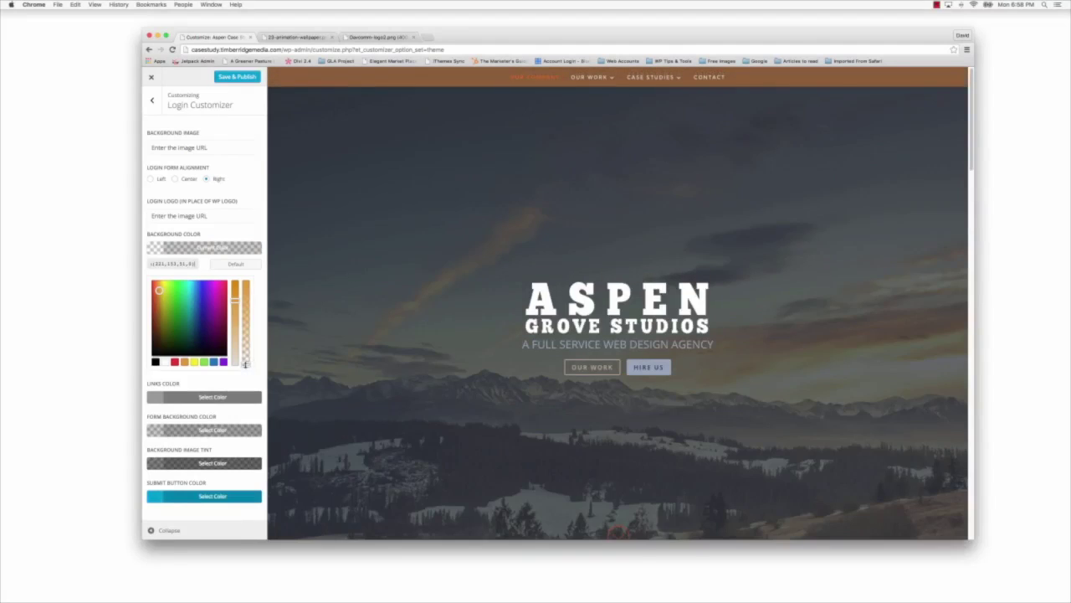
pyautogui.moveTo(245, 363); pyautogui.dragTo(248, 285)
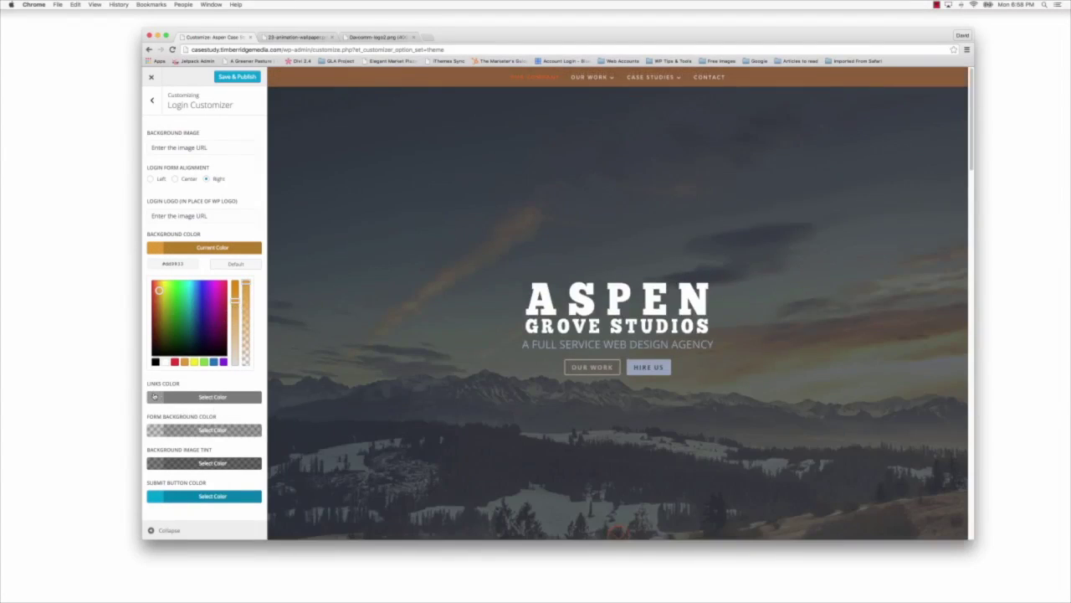
# Step: Set the login page's links color to green #81d742 and its form background color to fully opaque purple #8224e3
pyautogui.click(154, 397)
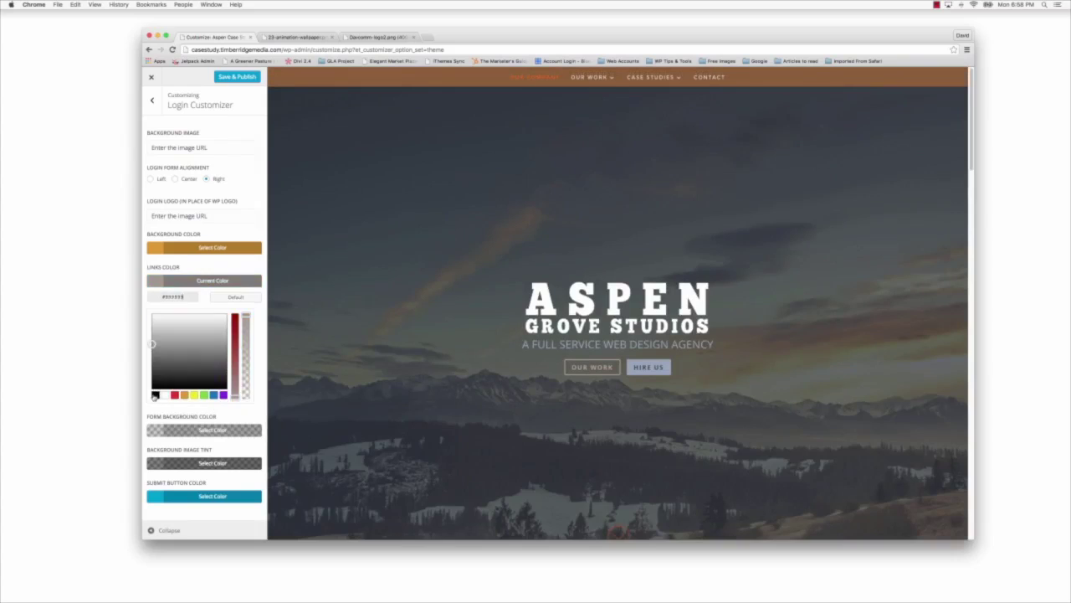
pyautogui.click(205, 395)
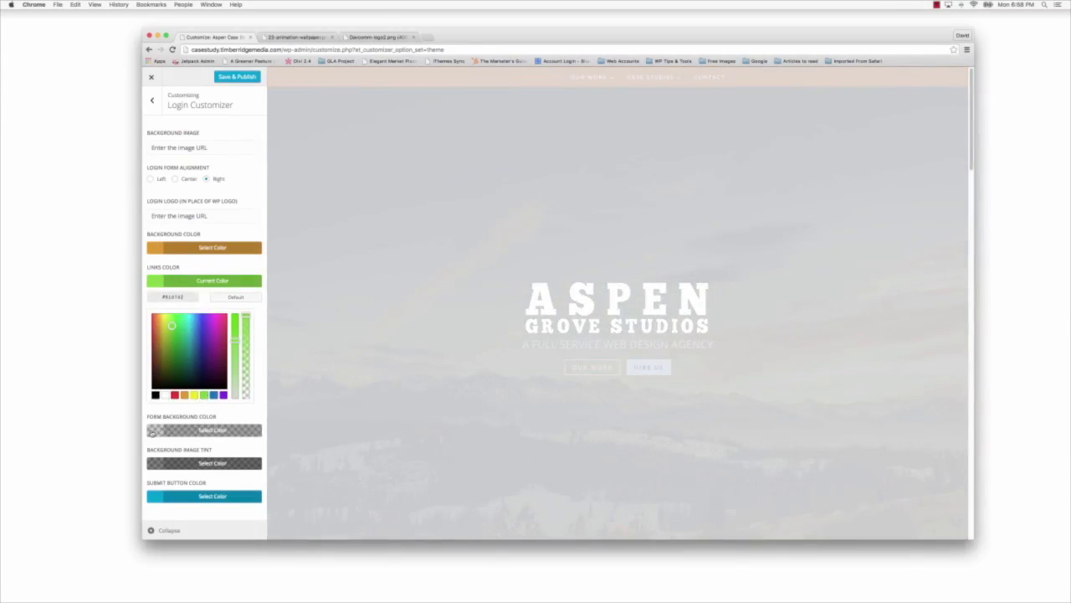
pyautogui.click(155, 431)
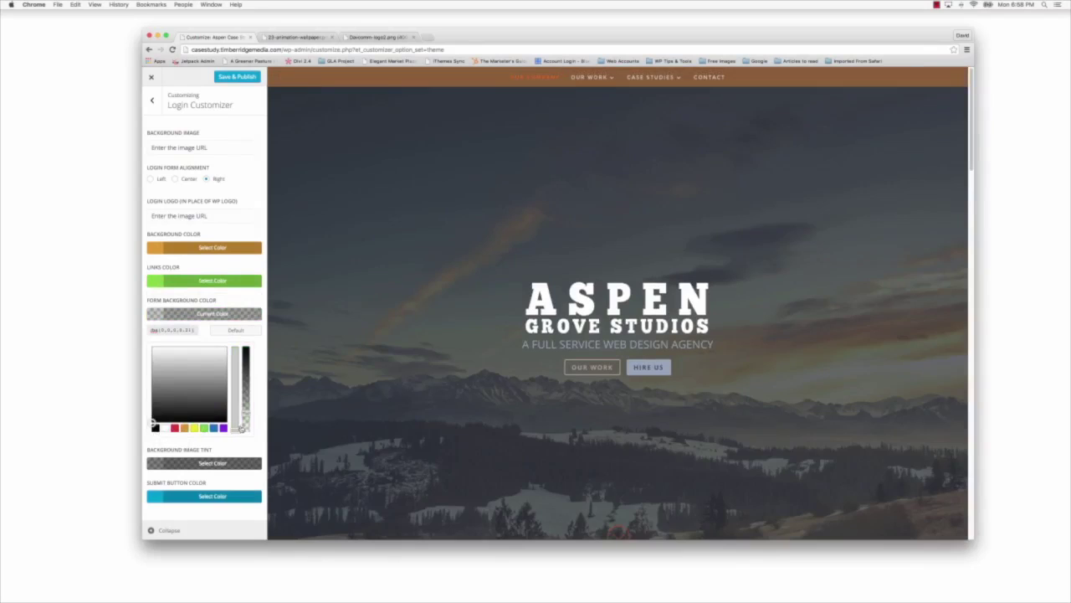
pyautogui.click(223, 428)
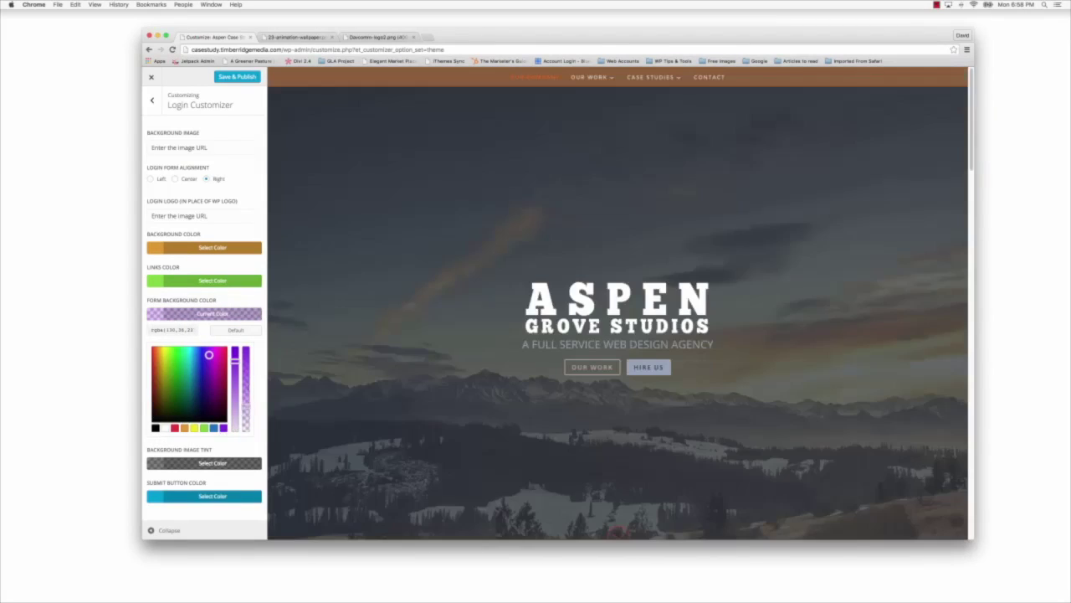
pyautogui.moveTo(245, 374); pyautogui.dragTo(245, 350)
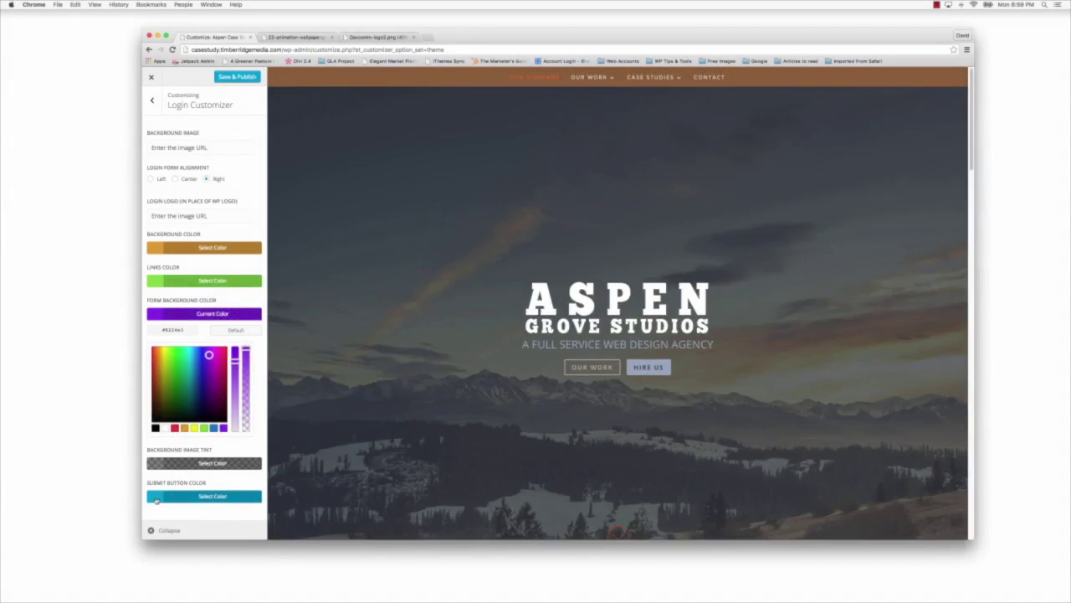
# Step: Set the login page's submit button color to red, publish the login page changes and close the customizer
pyautogui.click(158, 497)
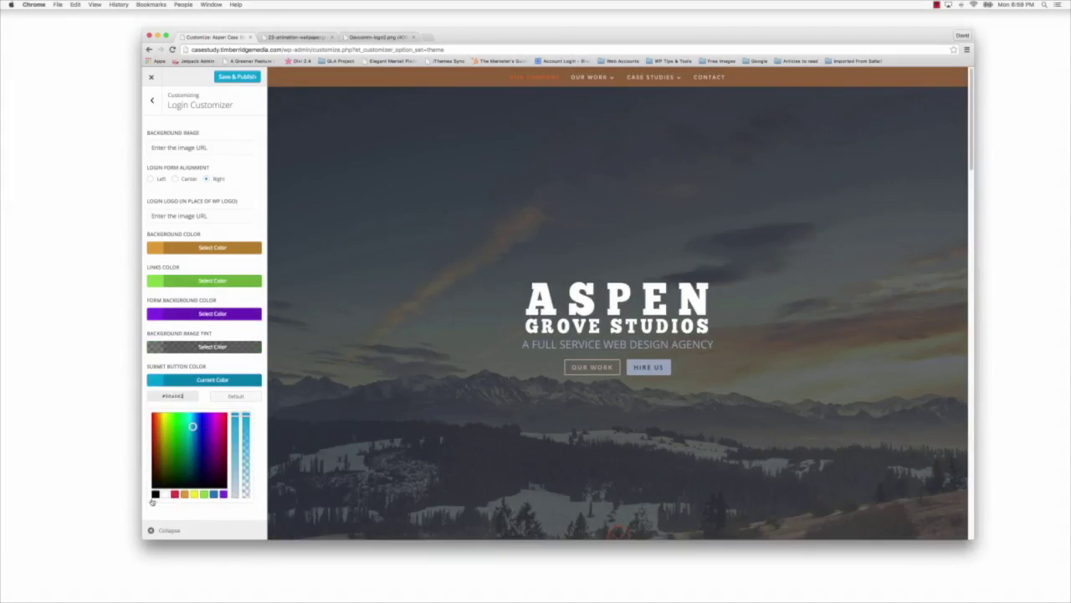
pyautogui.click(174, 493)
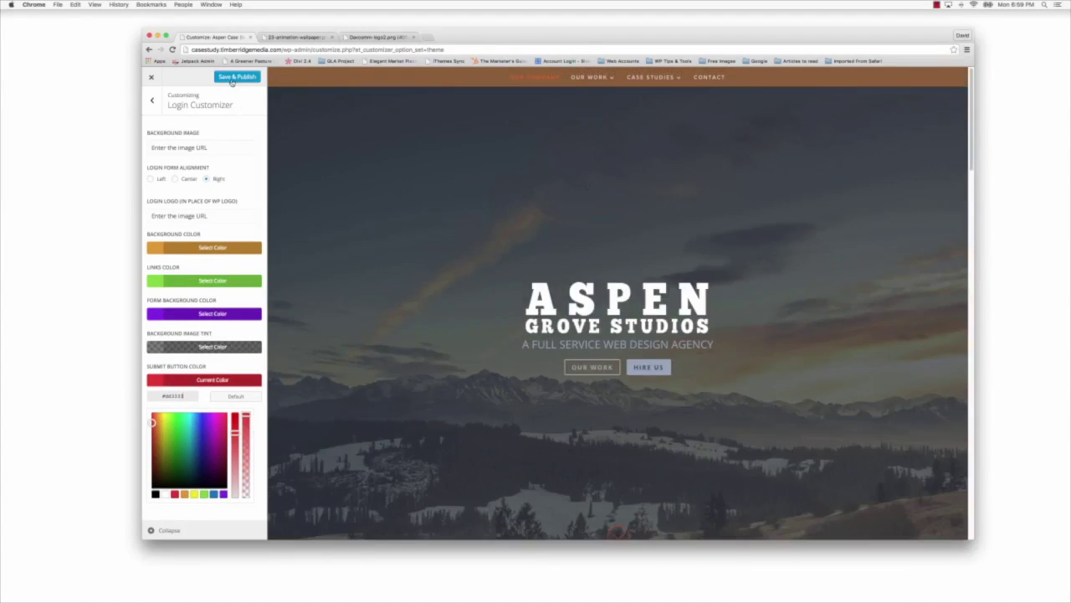
pyautogui.click(231, 78)
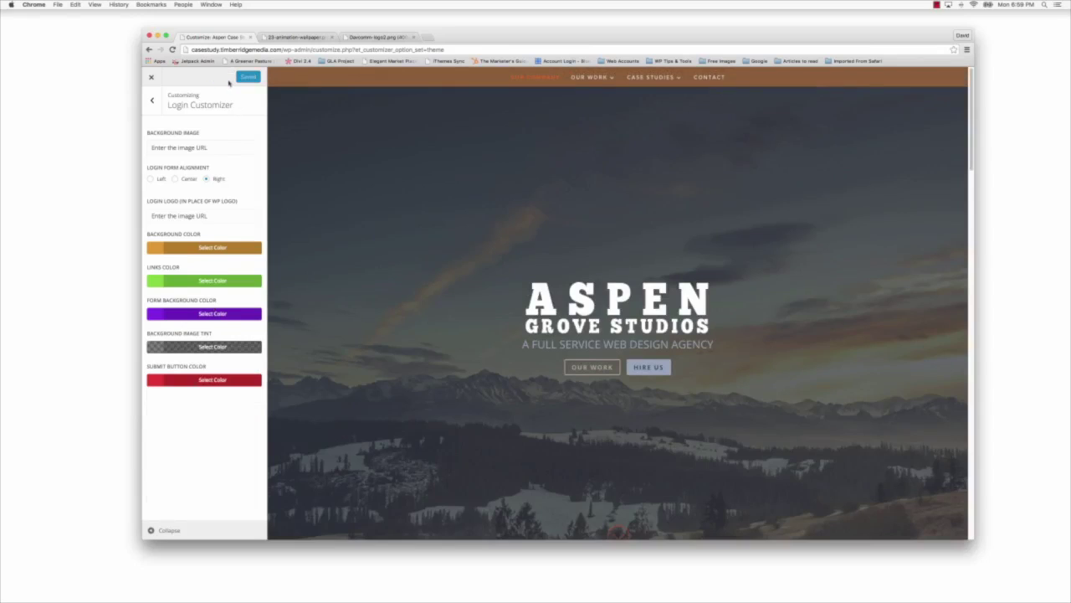
pyautogui.click(151, 77)
# Step: Open the site in an incognito window and load its /wp-admin address to view the customized login page
pyautogui.moveTo(178, 78)
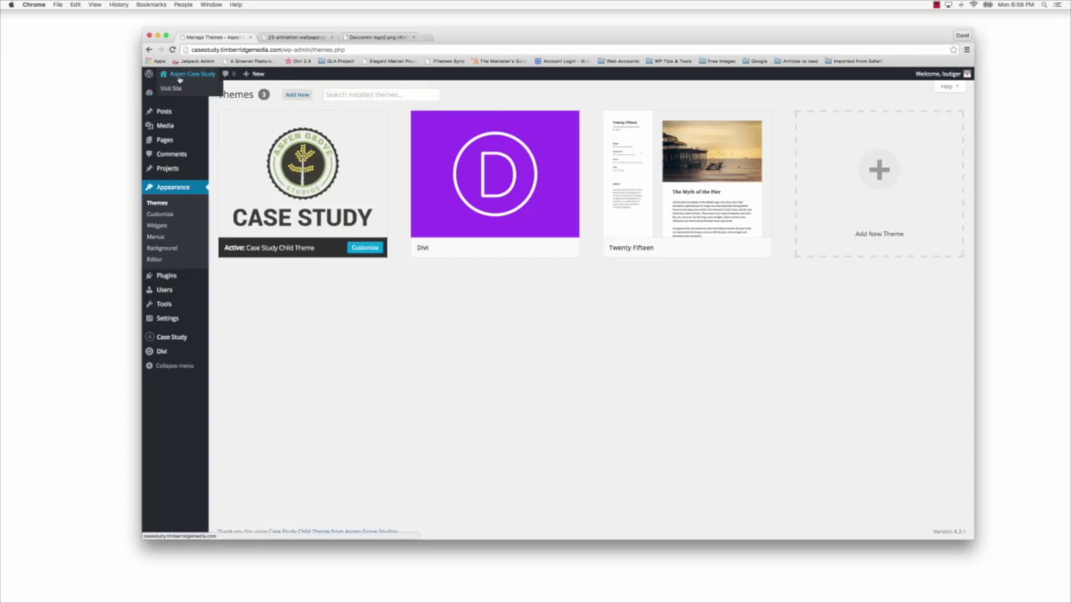
pyautogui.rightClick(171, 91)
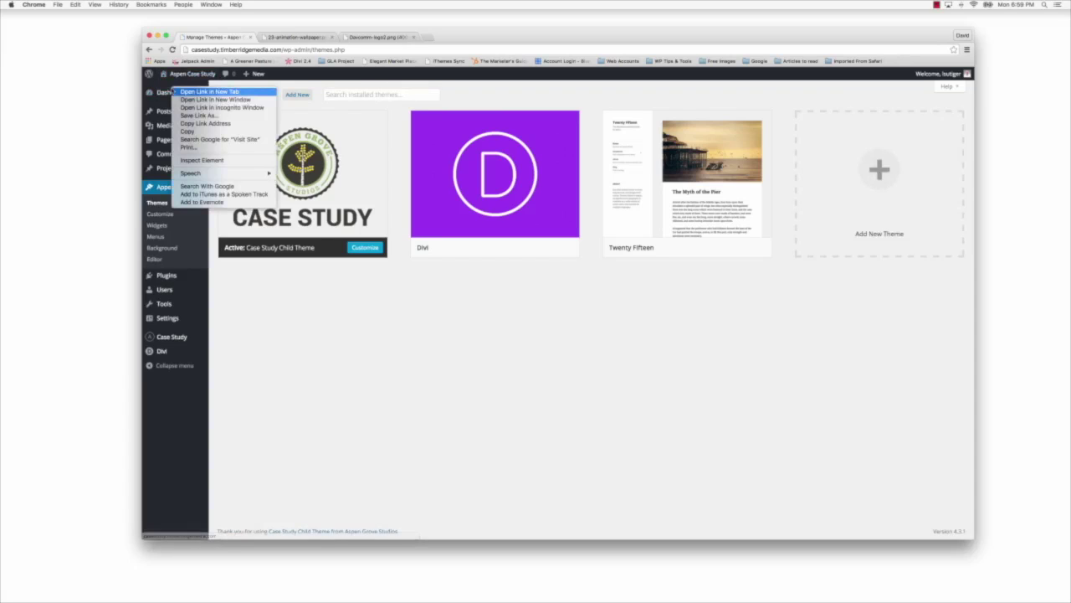
pyautogui.click(193, 107)
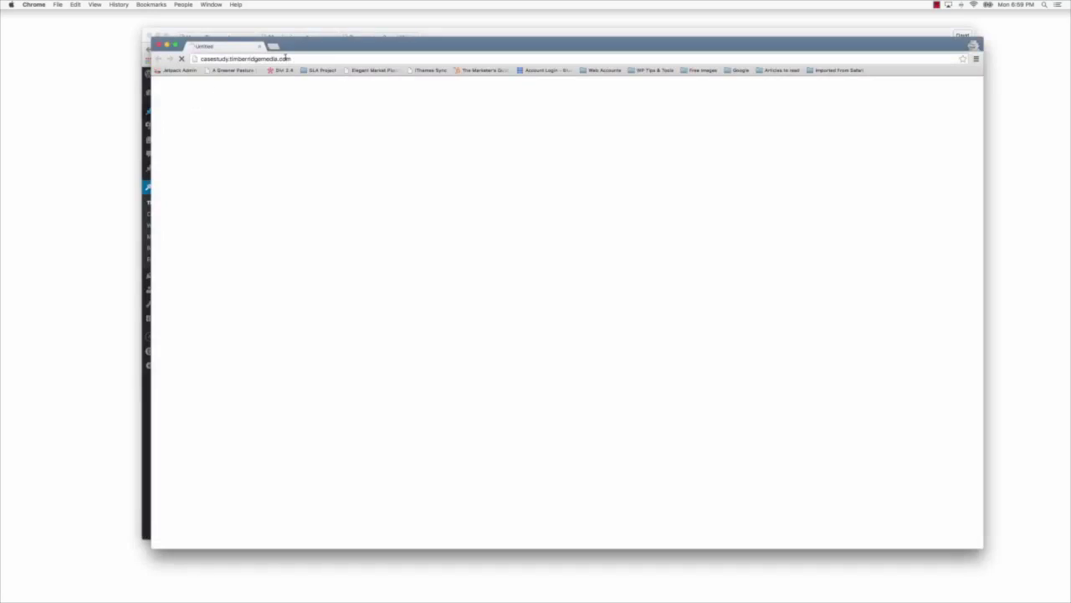
pyautogui.moveTo(300, 44); pyautogui.dragTo(261, 40)
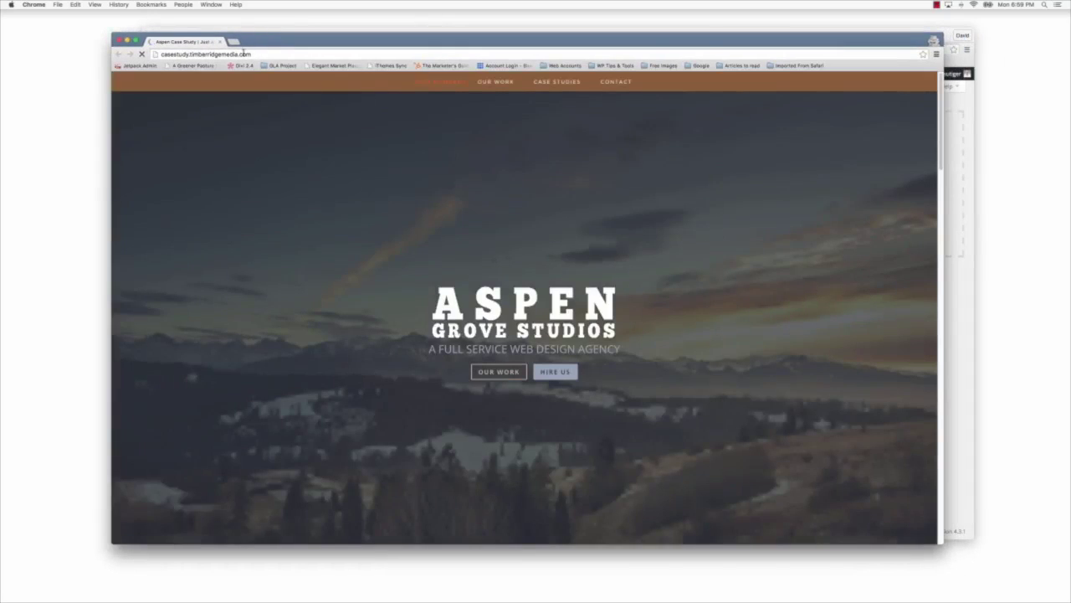
pyautogui.click(264, 55)
pyautogui.click(261, 55)
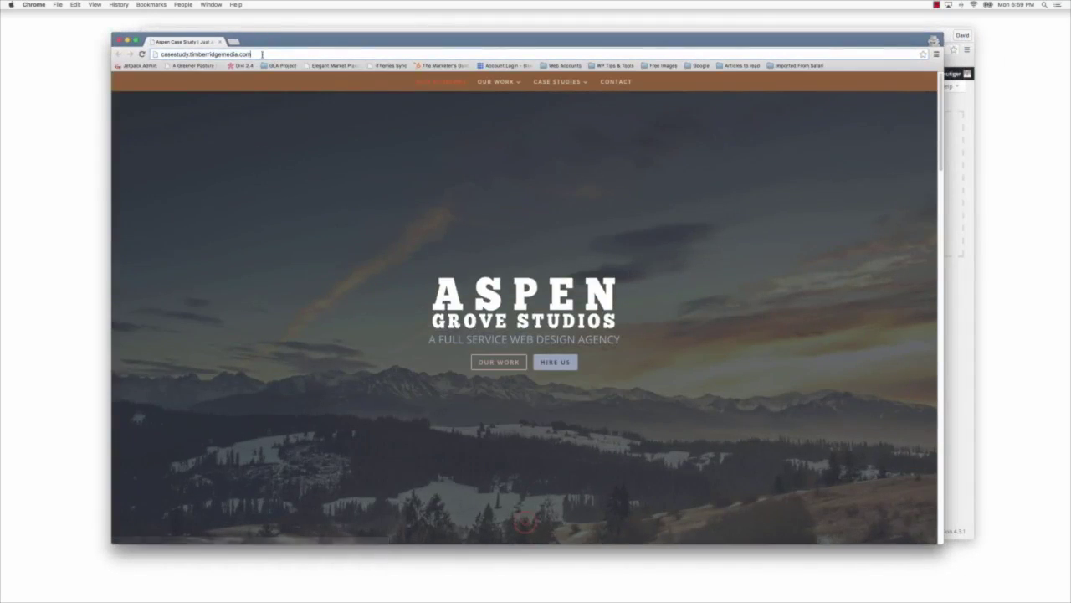
pyautogui.write('/wp-admi')
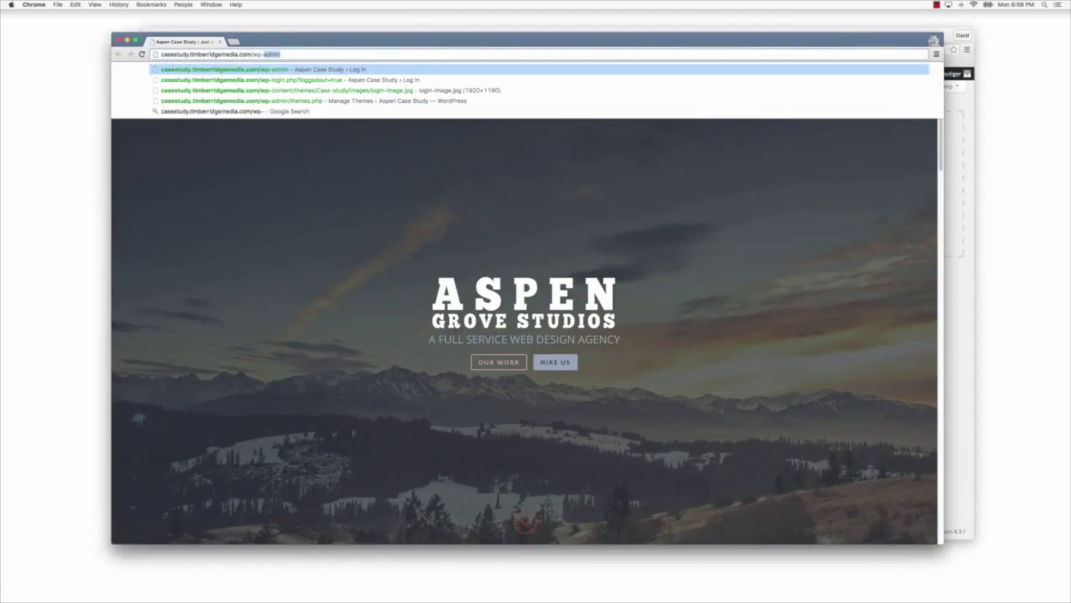
pyautogui.write('n')
pyautogui.press('Return')
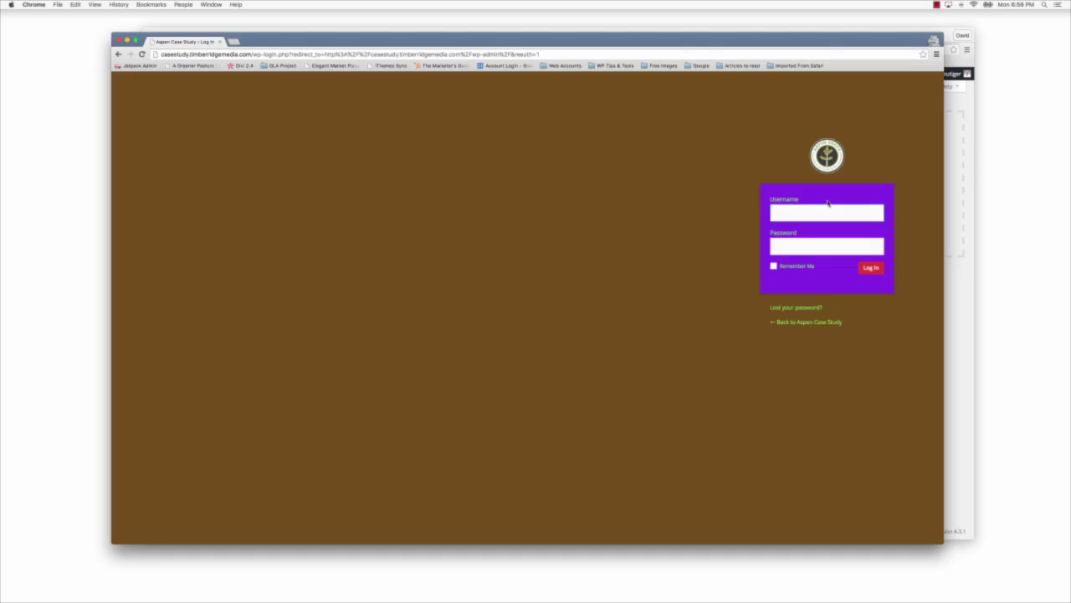
pyautogui.moveTo(590, 43); pyautogui.dragTo(645, 79)
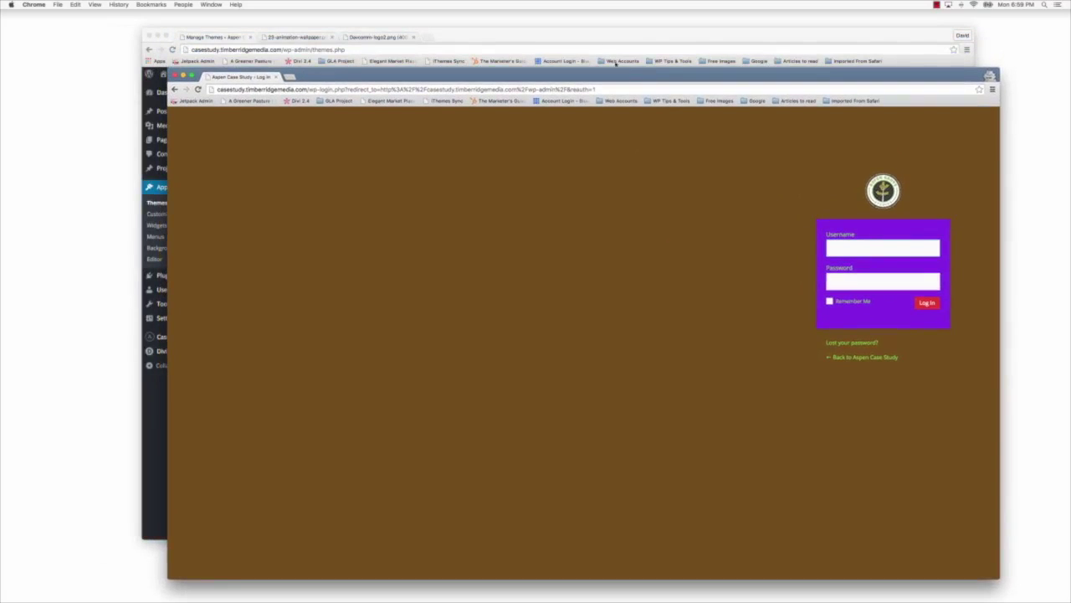
# Step: Return to the WordPress admin window and reopen the Case Study theme's Login Customizer settings
pyautogui.click(544, 36)
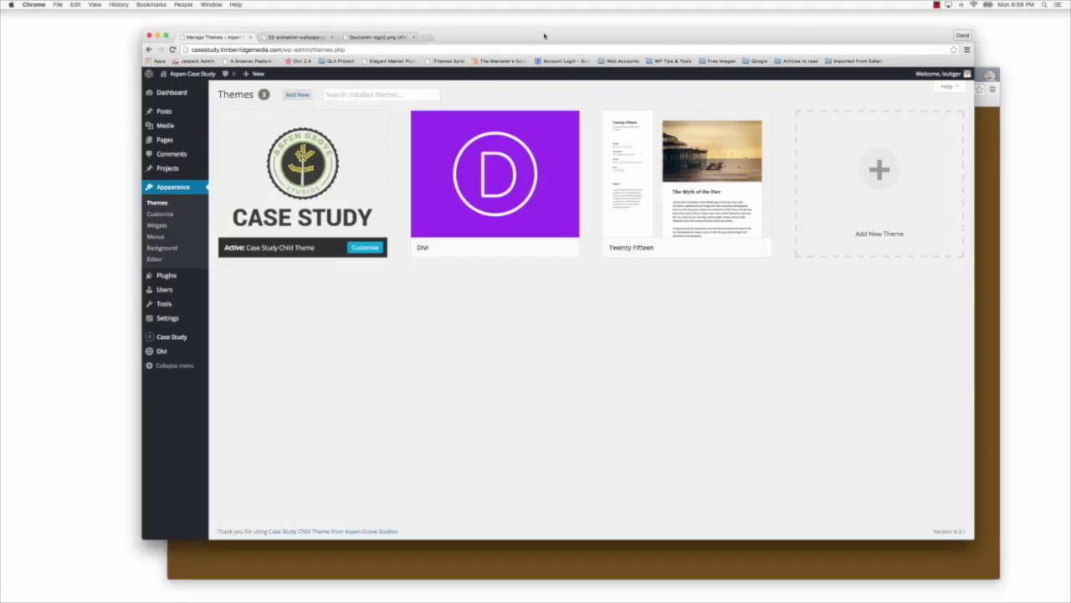
pyautogui.moveTo(178, 337)
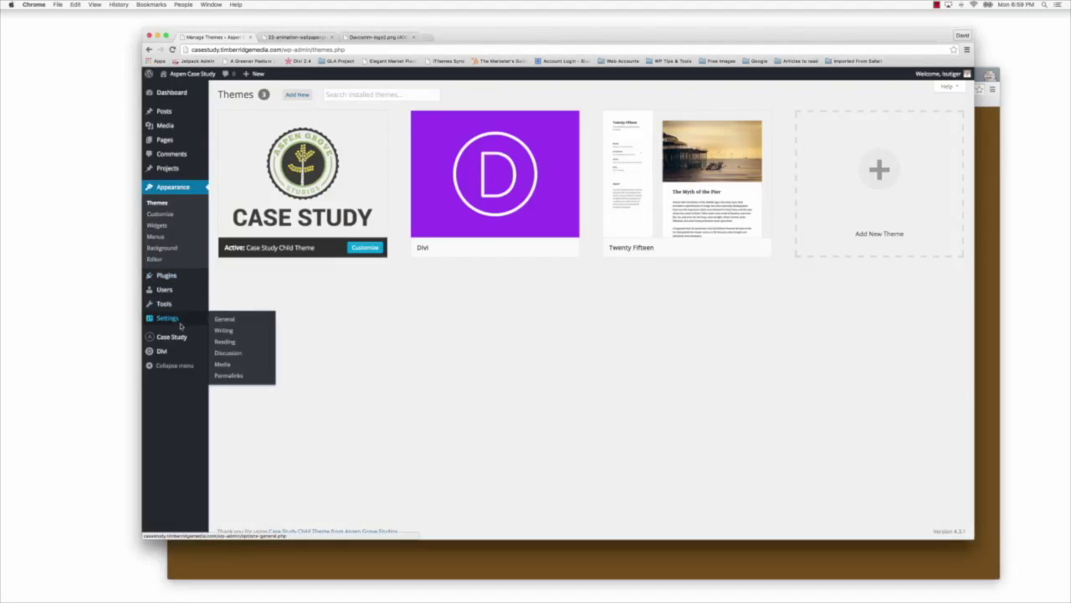
pyautogui.click(238, 372)
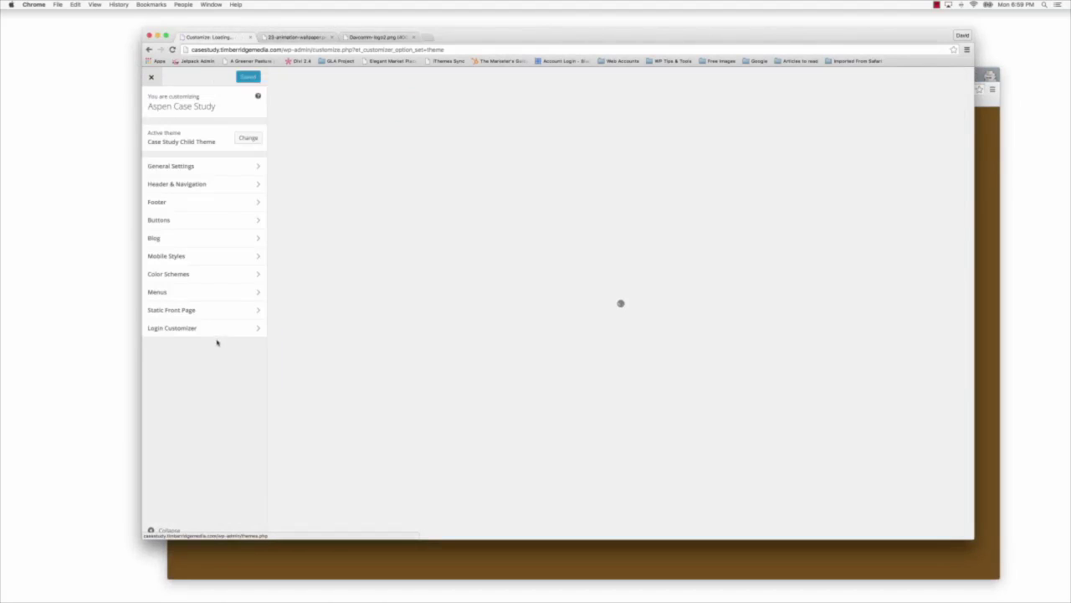
pyautogui.click(192, 328)
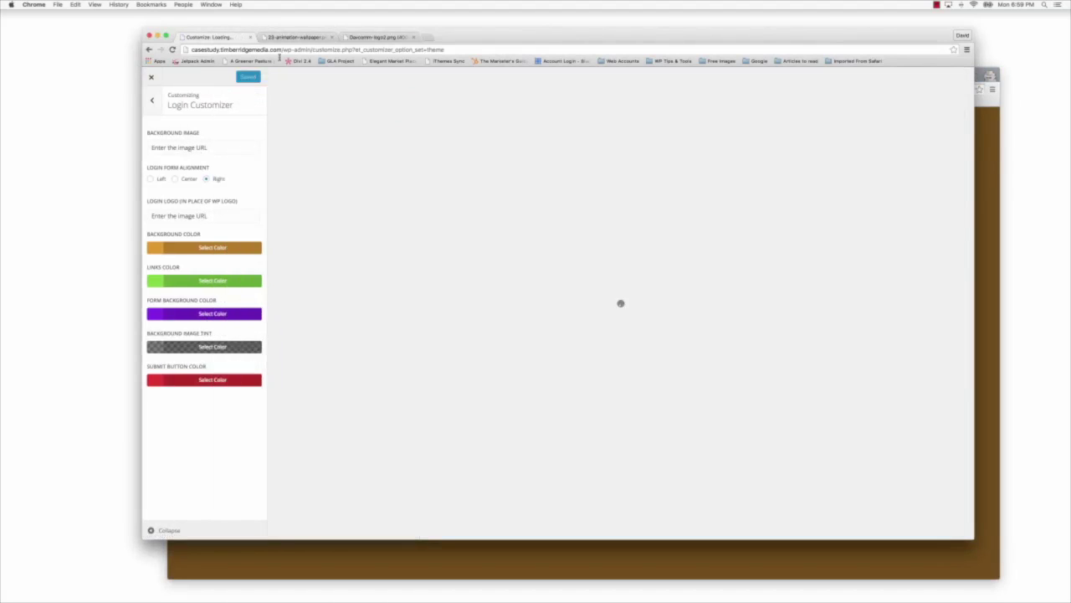
# Step: Set the login page's background image to the copied URL of the 23-animation-wallpaper.preview.jpg balloon picture
pyautogui.click(298, 38)
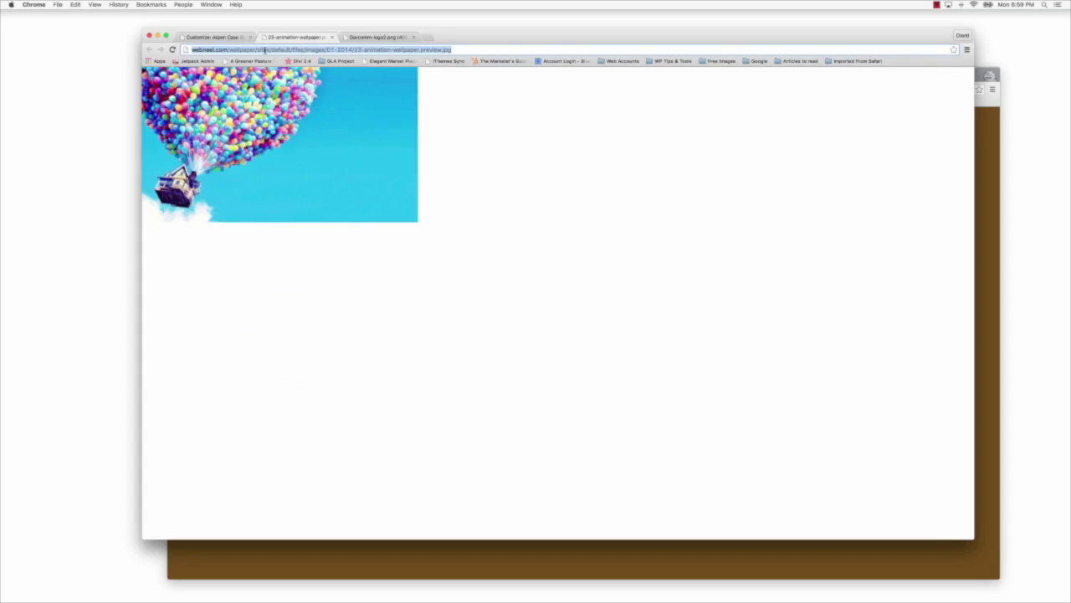
pyautogui.click(194, 36)
pyautogui.tripleClick(173, 148)
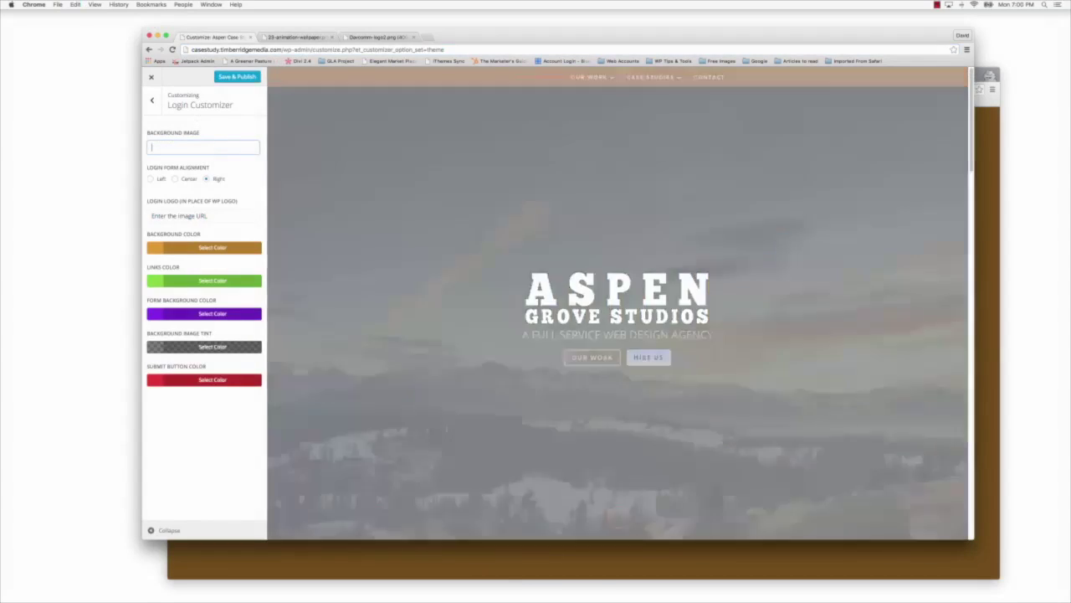
pyautogui.press('super+v')
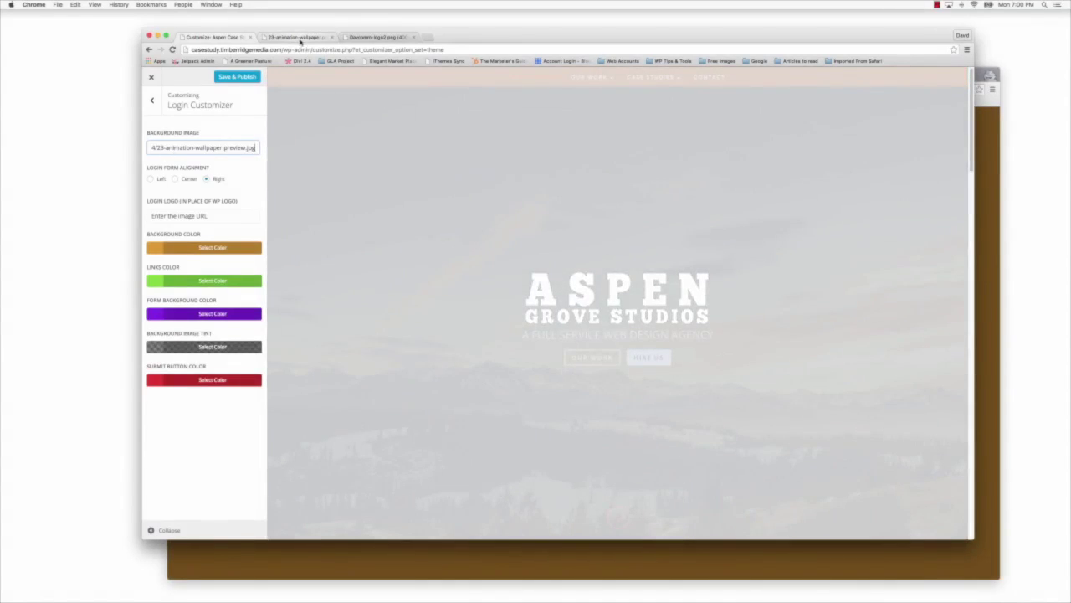
# Step: Copy the address of the Davcomm-logo2.png image and set it as the login logo URL
pyautogui.click(376, 38)
pyautogui.doubleClick(275, 50)
pyautogui.click(275, 50)
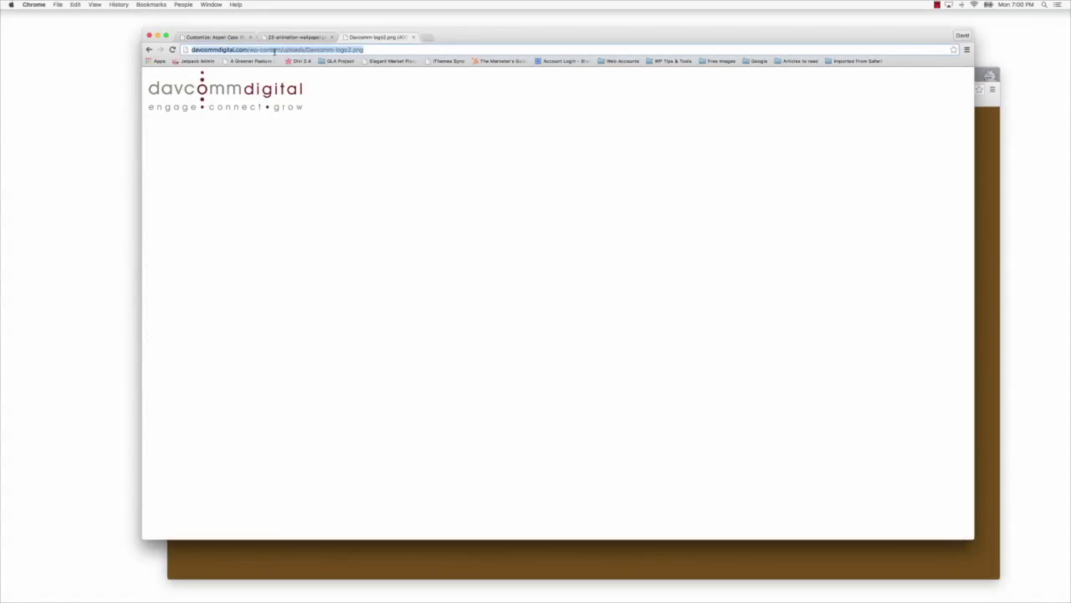
pyautogui.click(221, 38)
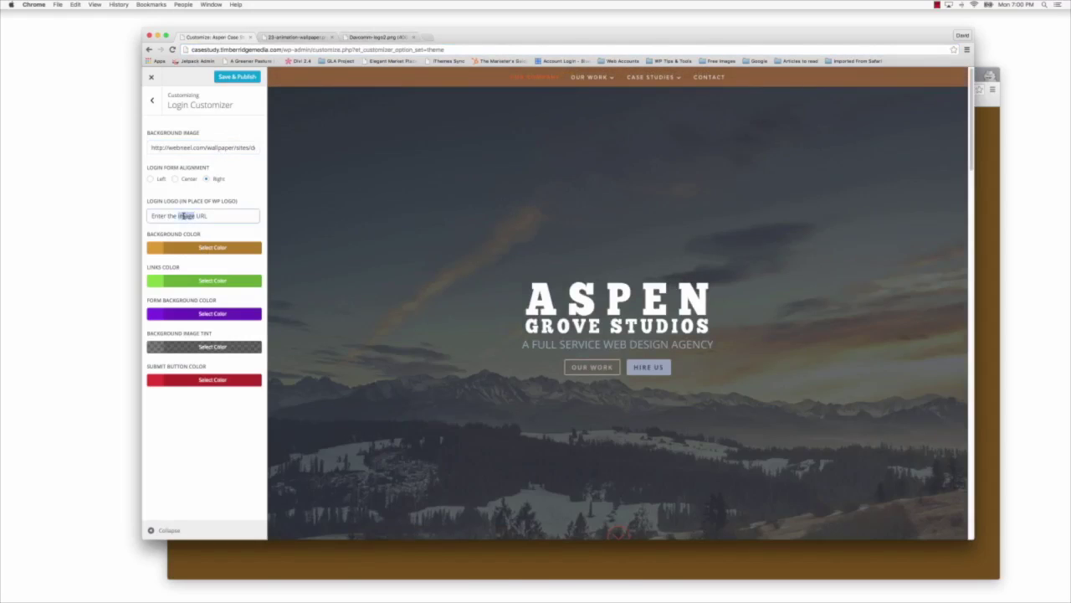
pyautogui.tripleClick(180, 215)
pyautogui.press('super+v')
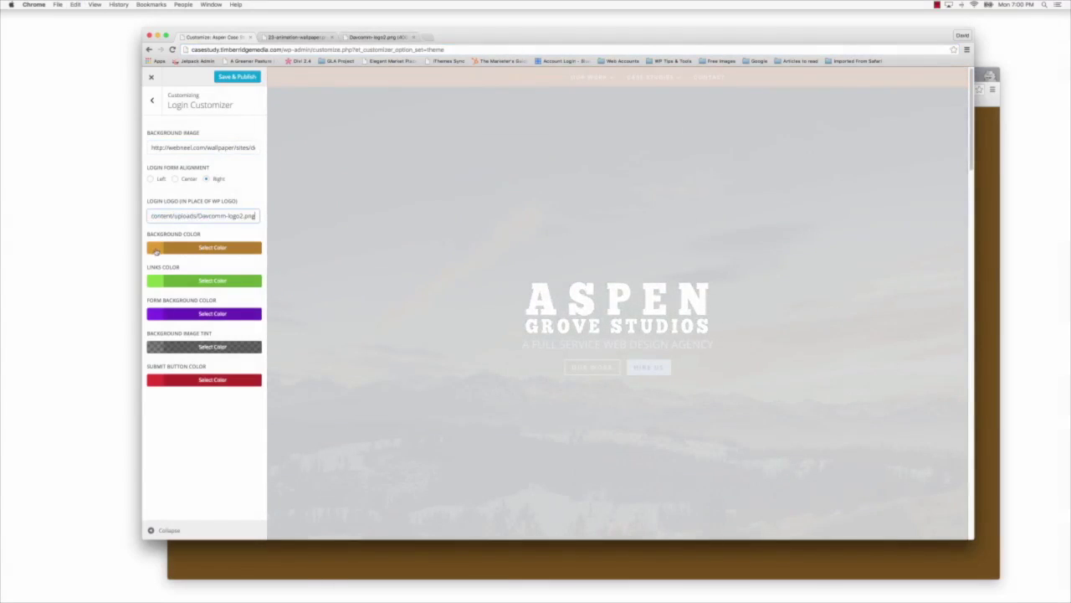
# Step: Reset the login page's background, links, form background and submit button colors to their defaults
pyautogui.click(159, 249)
pyautogui.click(233, 265)
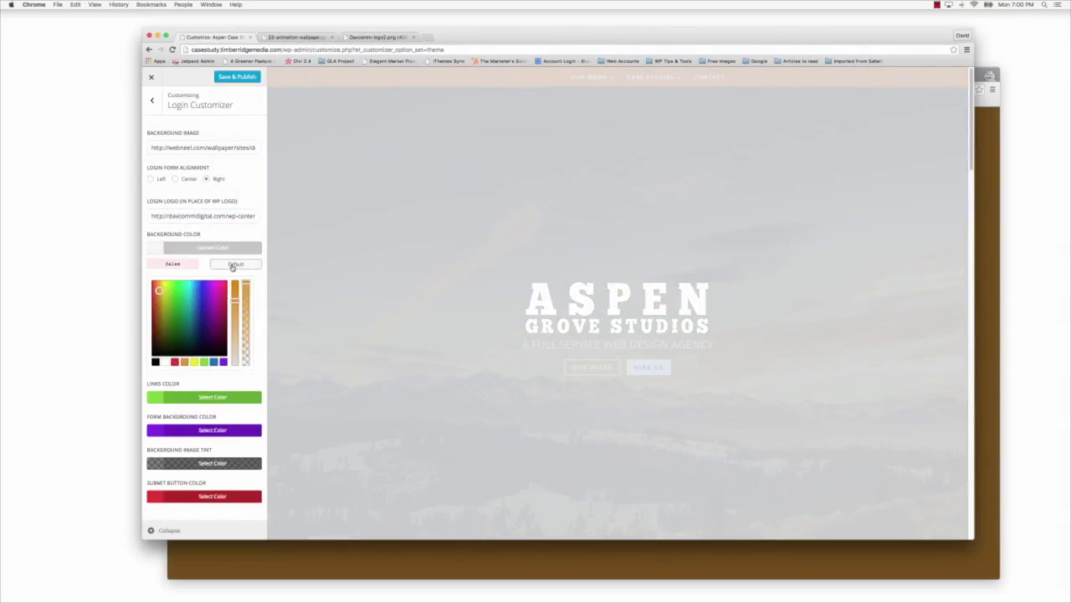
pyautogui.click(158, 398)
pyautogui.click(236, 297)
pyautogui.click(160, 429)
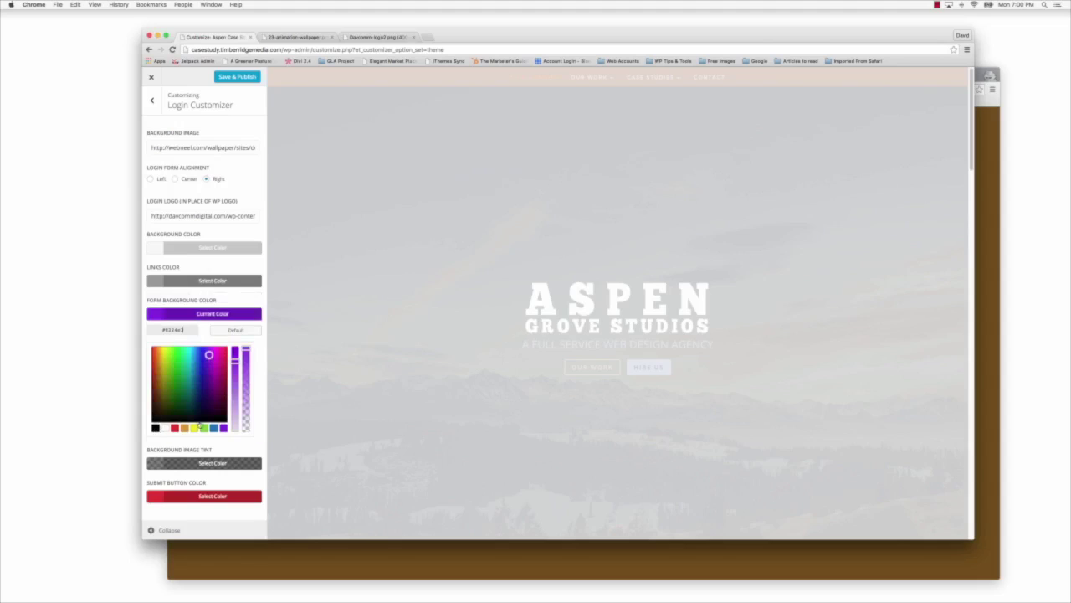
pyautogui.click(239, 329)
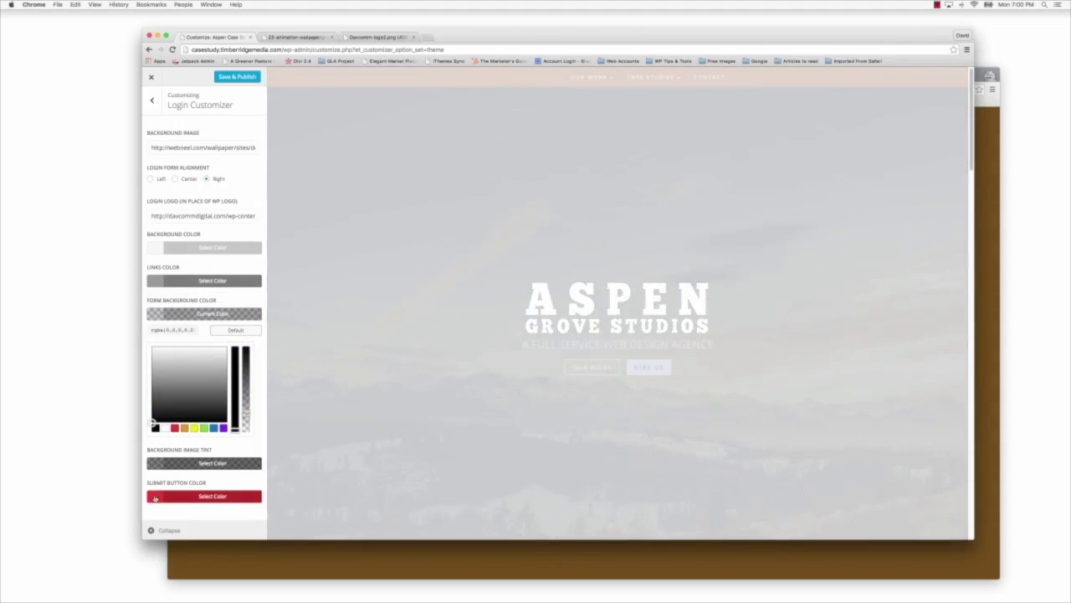
pyautogui.click(155, 498)
pyautogui.click(241, 398)
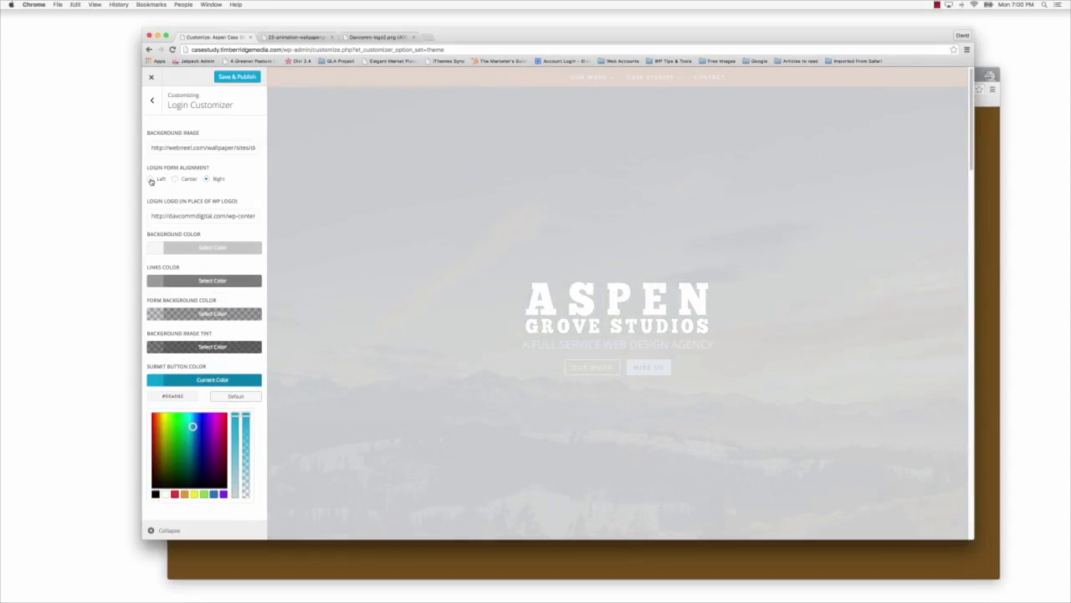
# Step: Set the login form alignment to Left and publish the login page changes
pyautogui.click(151, 181)
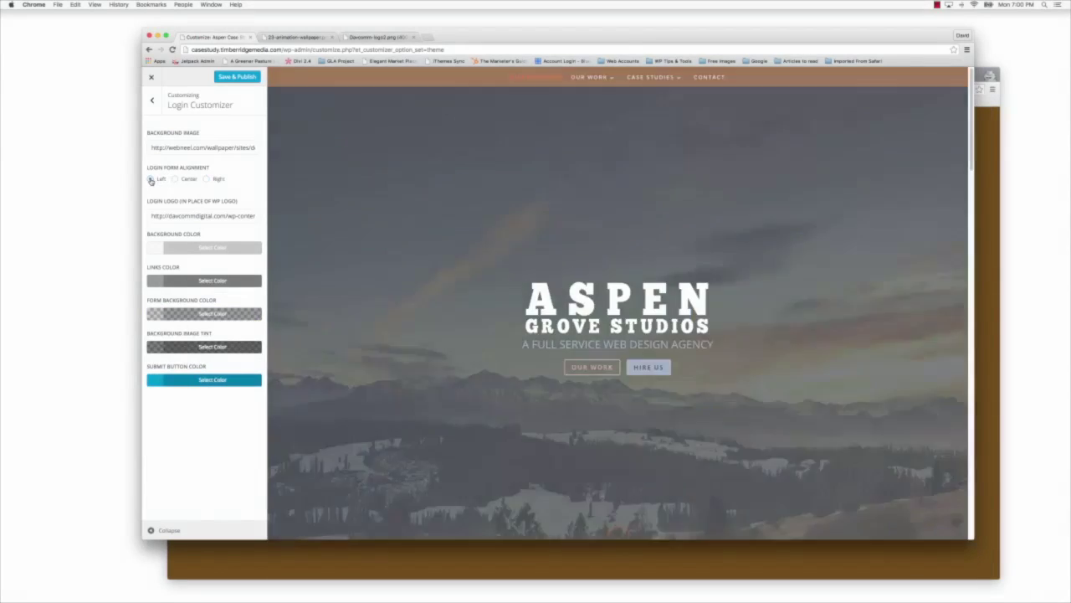
pyautogui.click(231, 78)
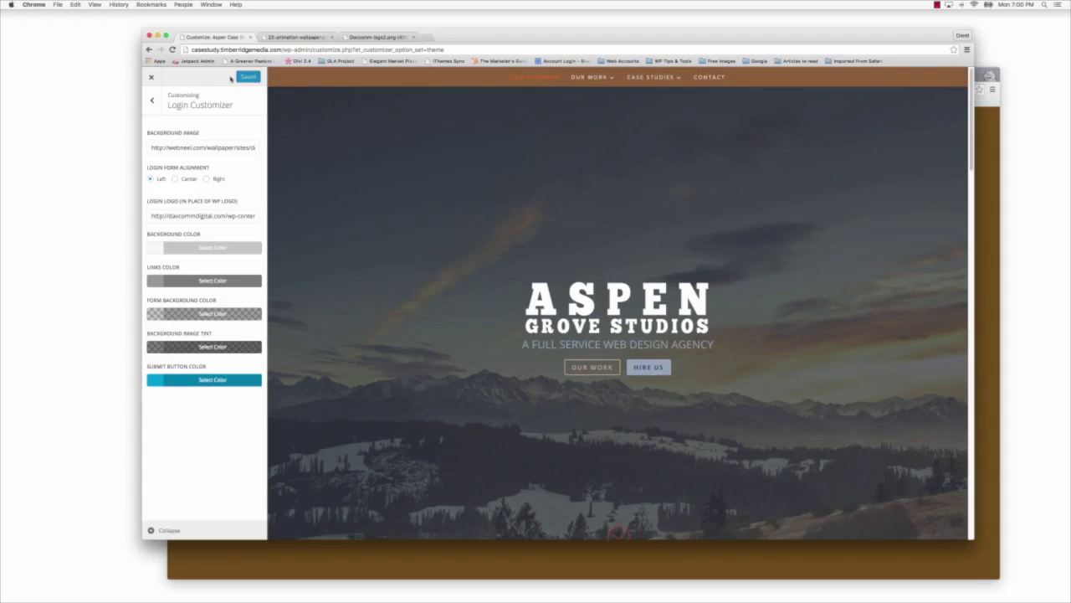
# Step: Switch to the incognito window and reload the login page to examine its background image, logo and form alignment
pyautogui.click(437, 562)
pyautogui.moveTo(452, 74); pyautogui.dragTo(465, 45)
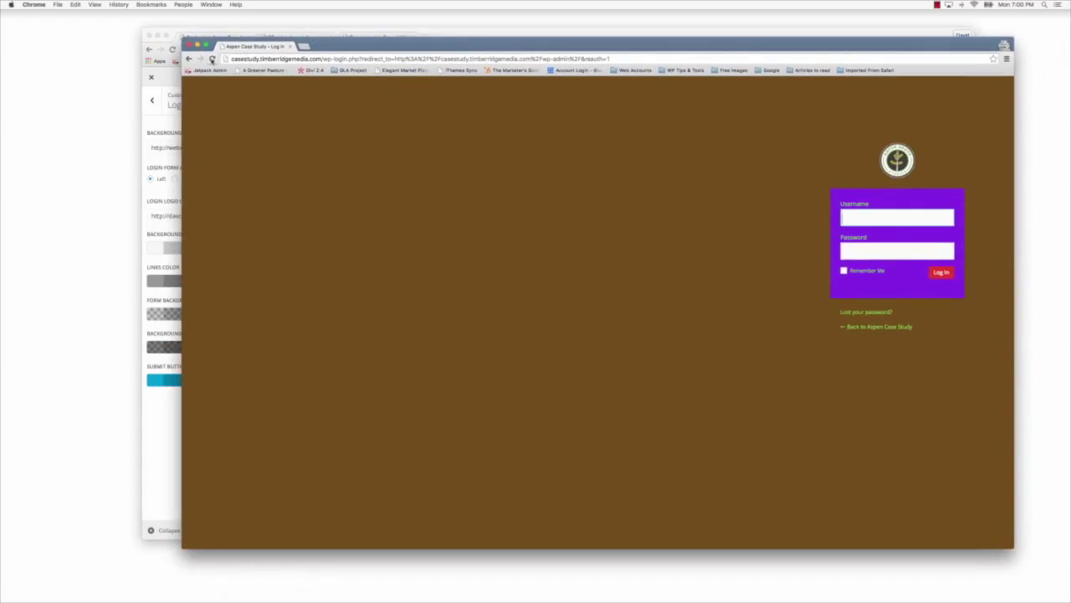
pyautogui.click(212, 59)
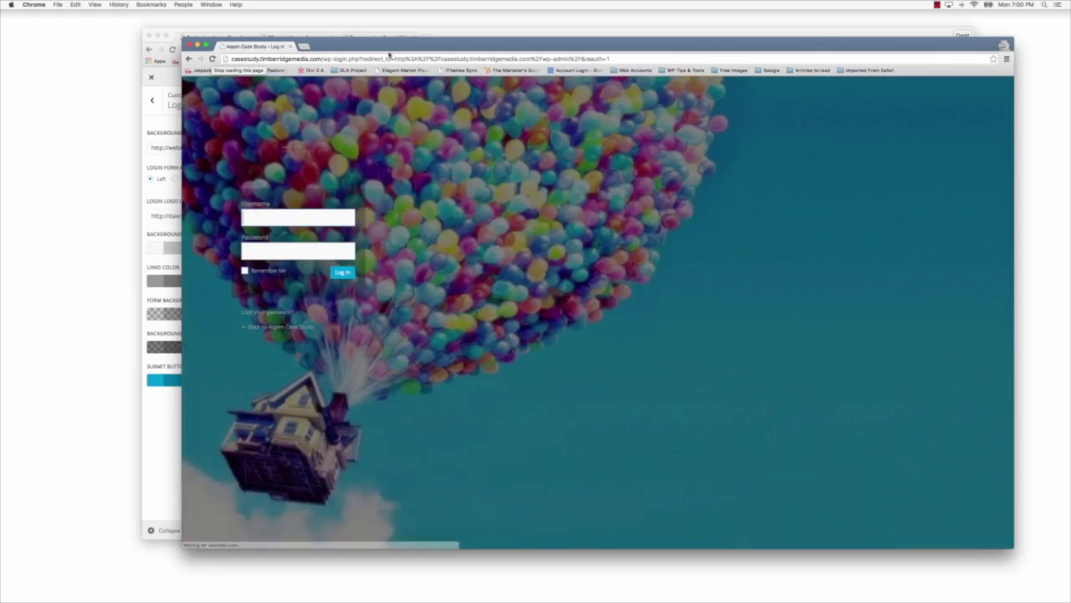
pyautogui.moveTo(429, 43); pyautogui.dragTo(450, 42)
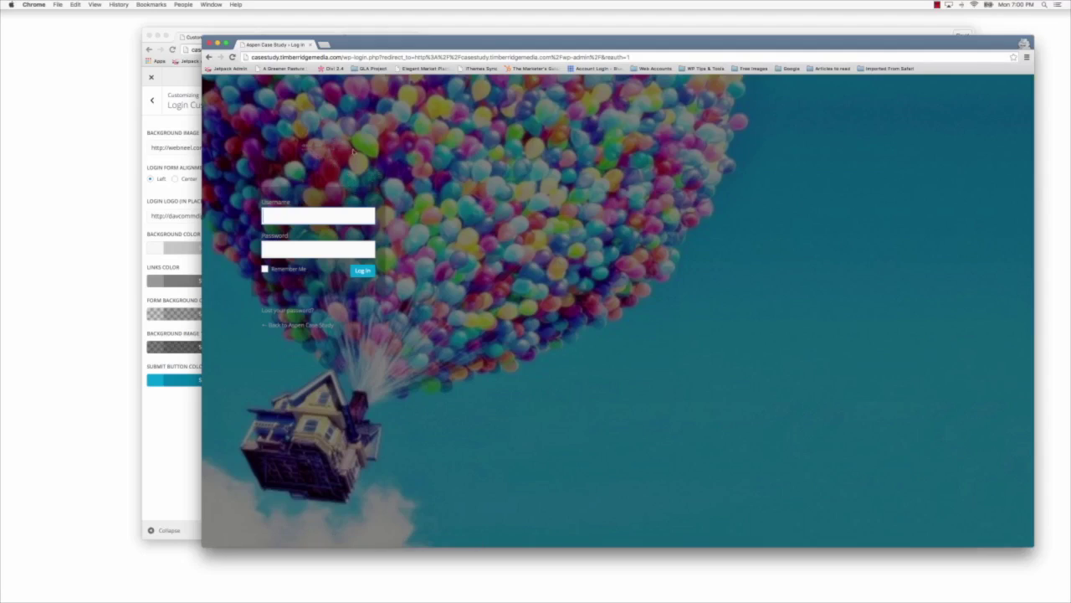
pyautogui.moveTo(376, 45); pyautogui.dragTo(398, 49)
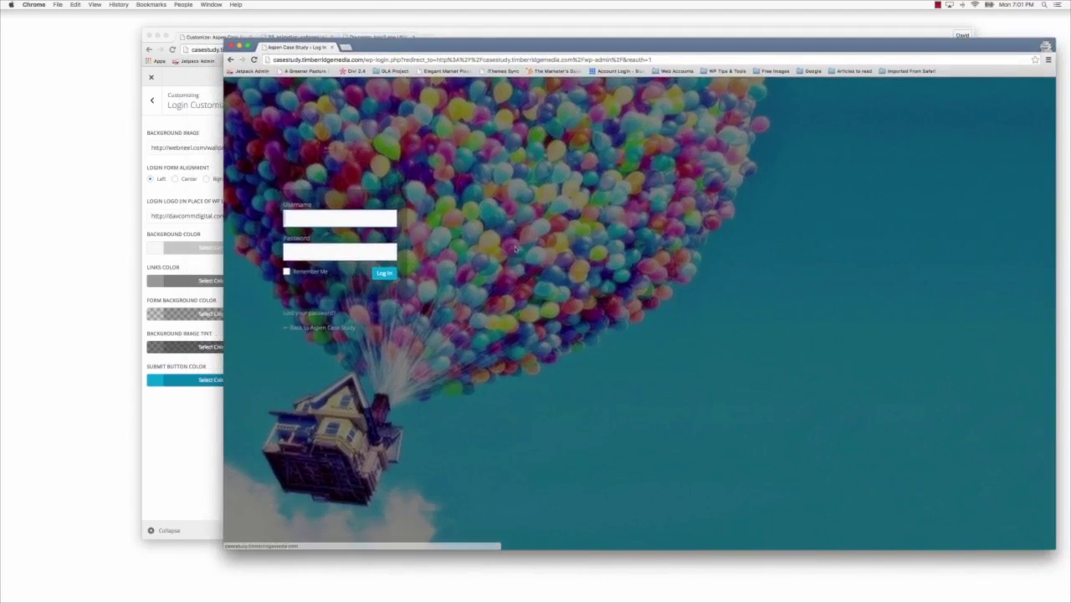
# Step: Back in the Login Customizer, raise the black background image tint's opacity to about 0.7 and publish the change
pyautogui.click(458, 34)
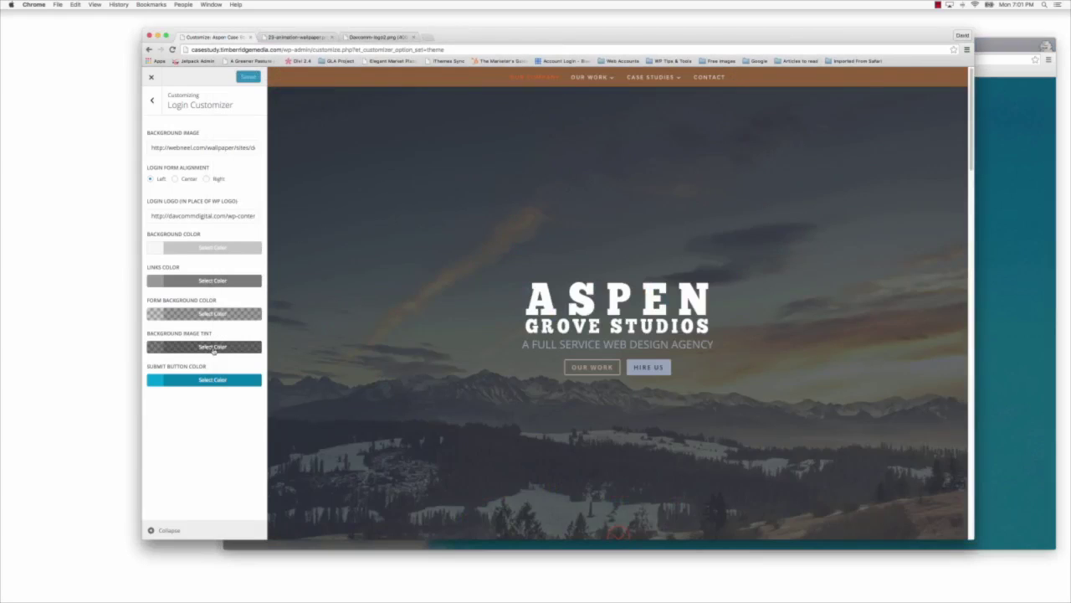
pyautogui.click(158, 346)
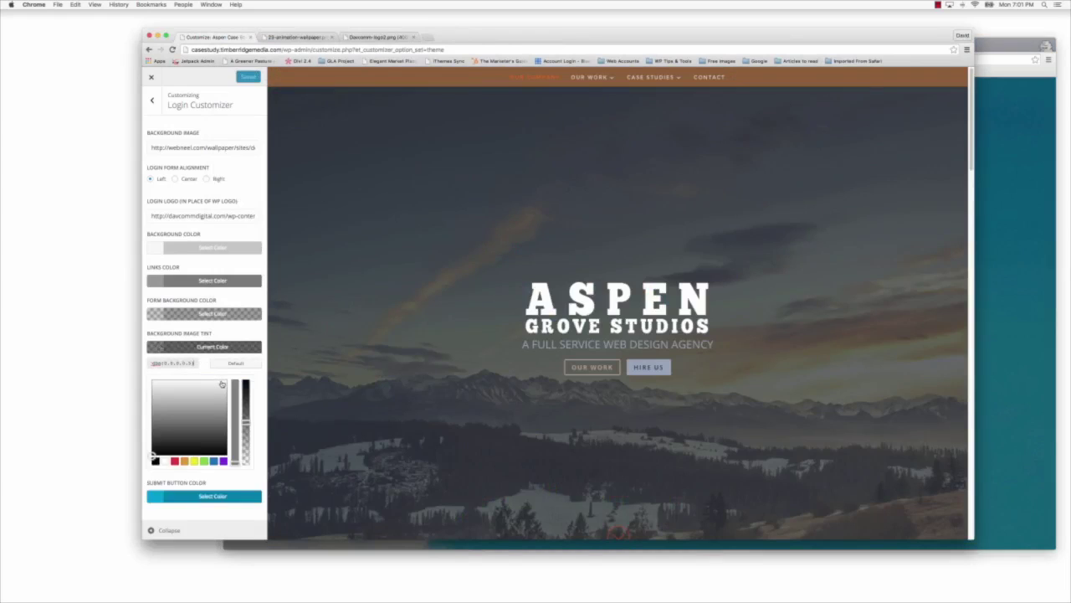
pyautogui.moveTo(247, 421); pyautogui.dragTo(245, 399)
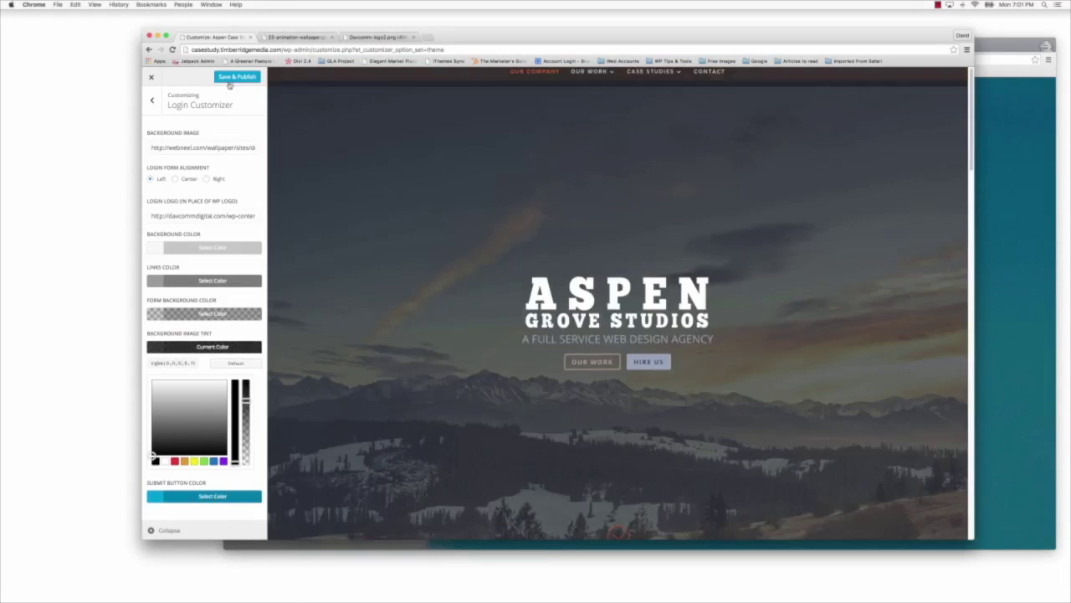
pyautogui.click(226, 79)
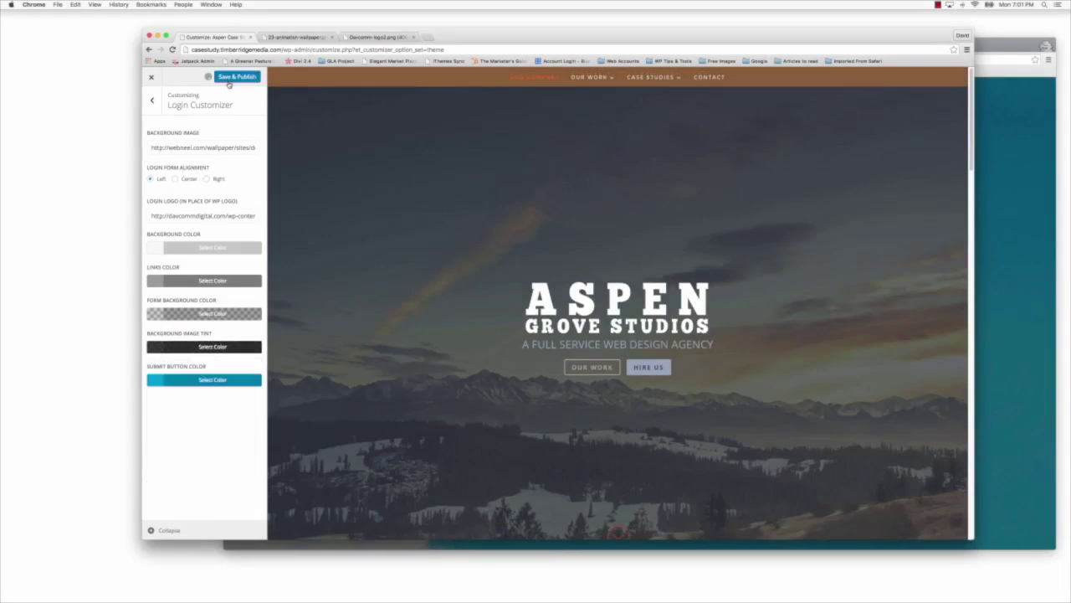
# Step: Switch to the incognito window and reload the login page to examine the darker background image tint
pyautogui.click(1008, 42)
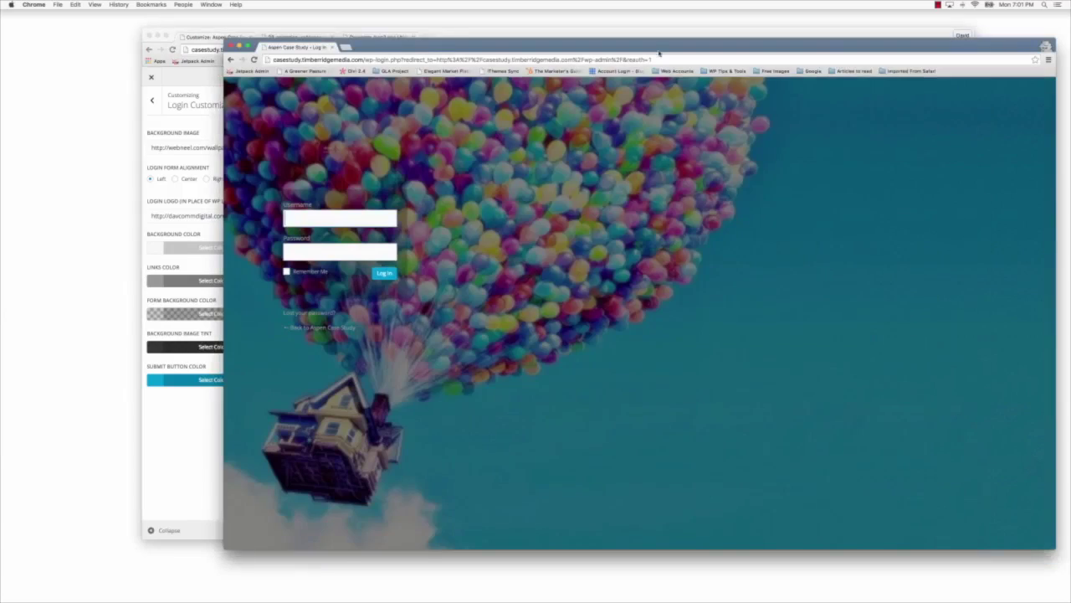
pyautogui.click(254, 61)
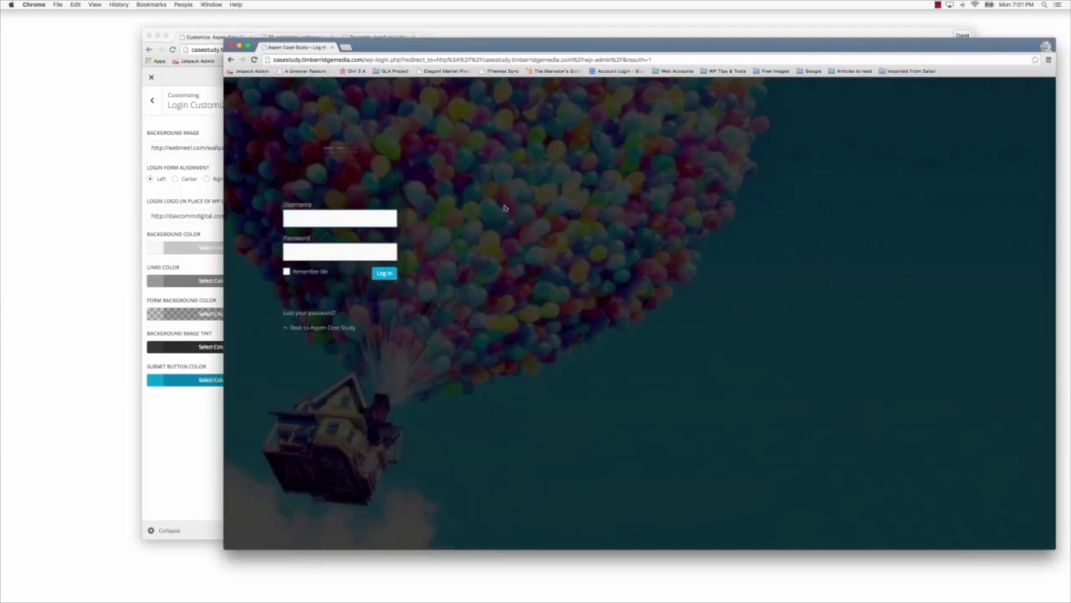
pyautogui.click(484, 35)
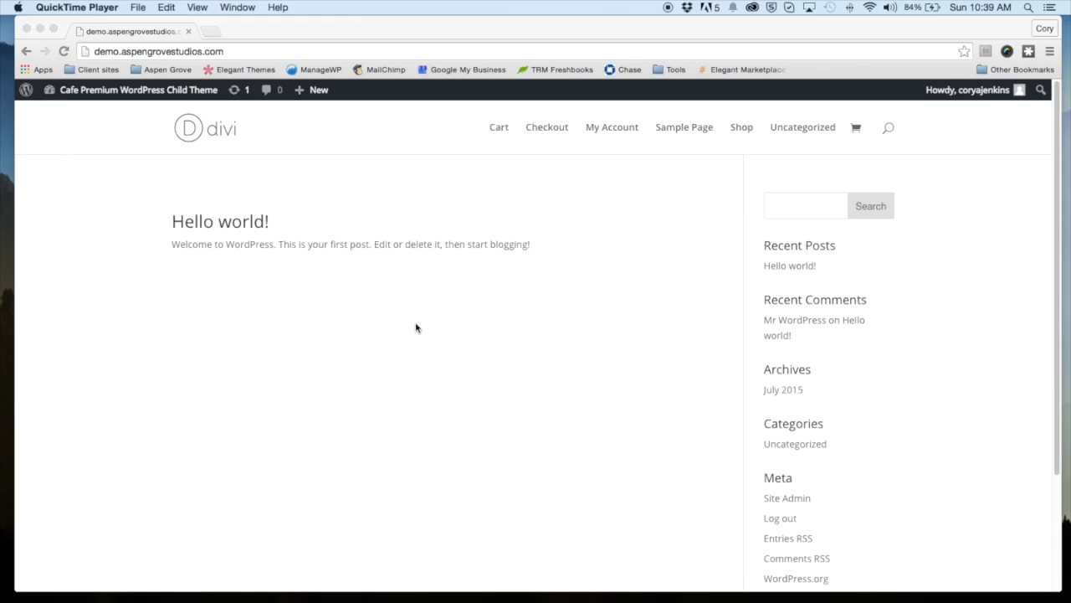
# Step: Examine the custom footer text and logo on the demo site's front page
pyautogui.scroll(-4, 416, 327)
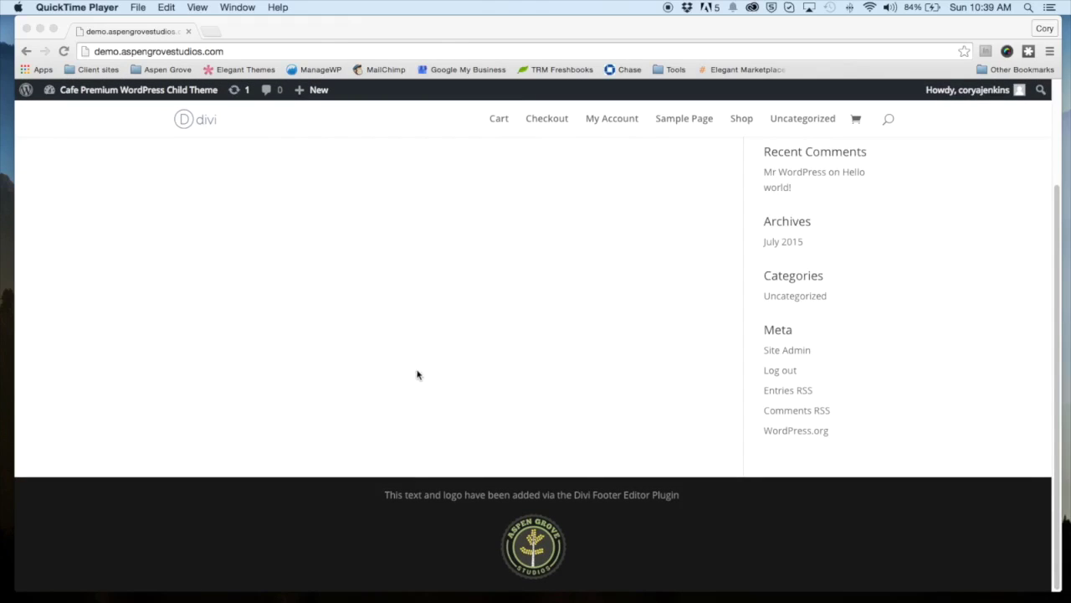
pyautogui.click(387, 499)
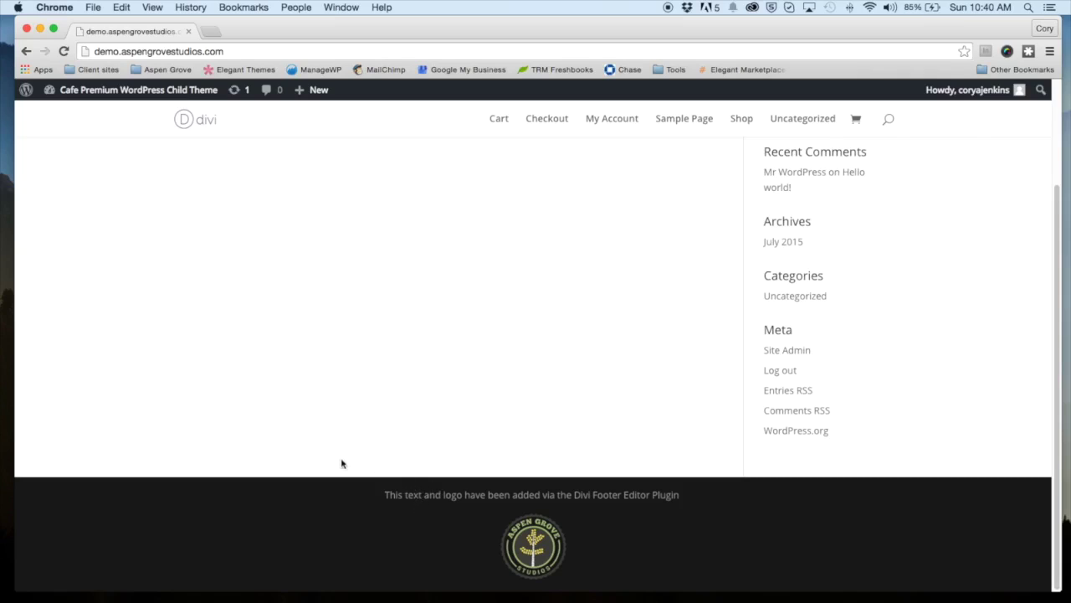
pyautogui.scroll(3, 219, 360)
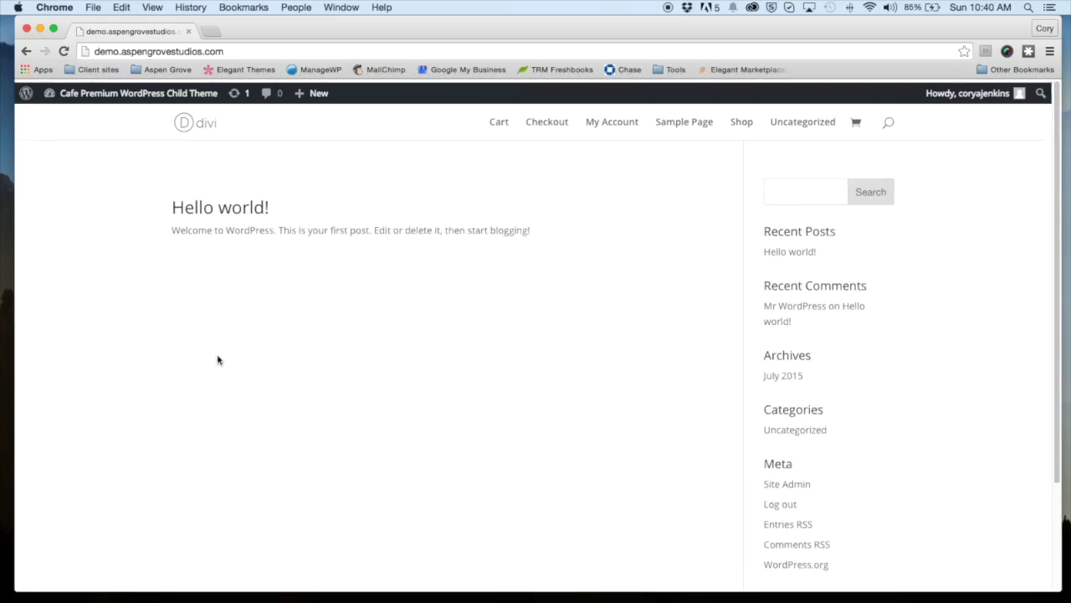
# Step: Go to the demo site's admin dashboard and open the Divi Footer Editor settings page
pyautogui.moveTo(89, 90)
pyautogui.click(87, 114)
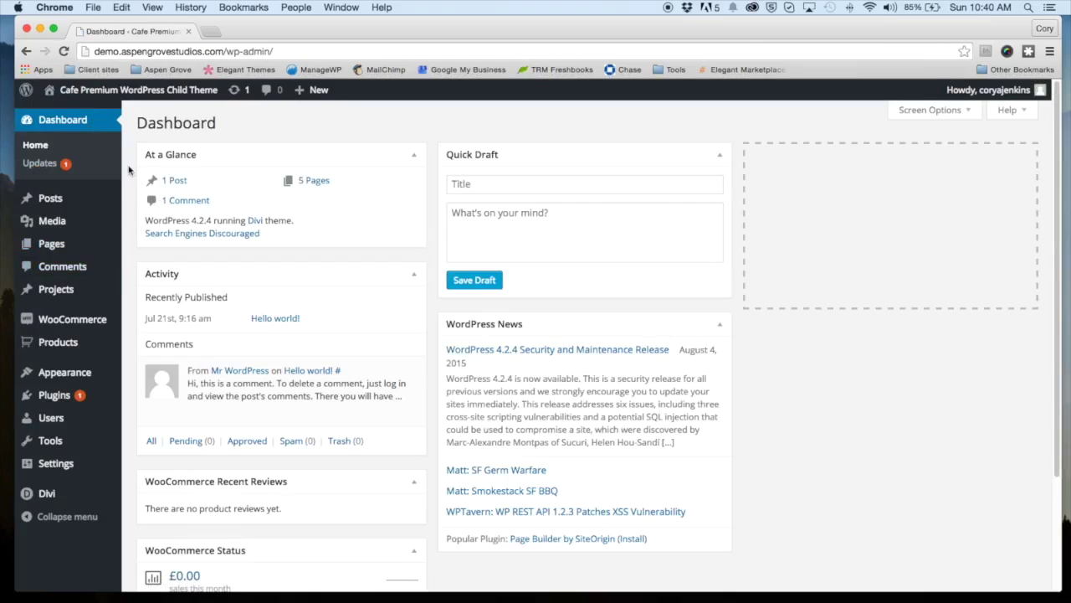
pyautogui.scroll(-3, 137, 204)
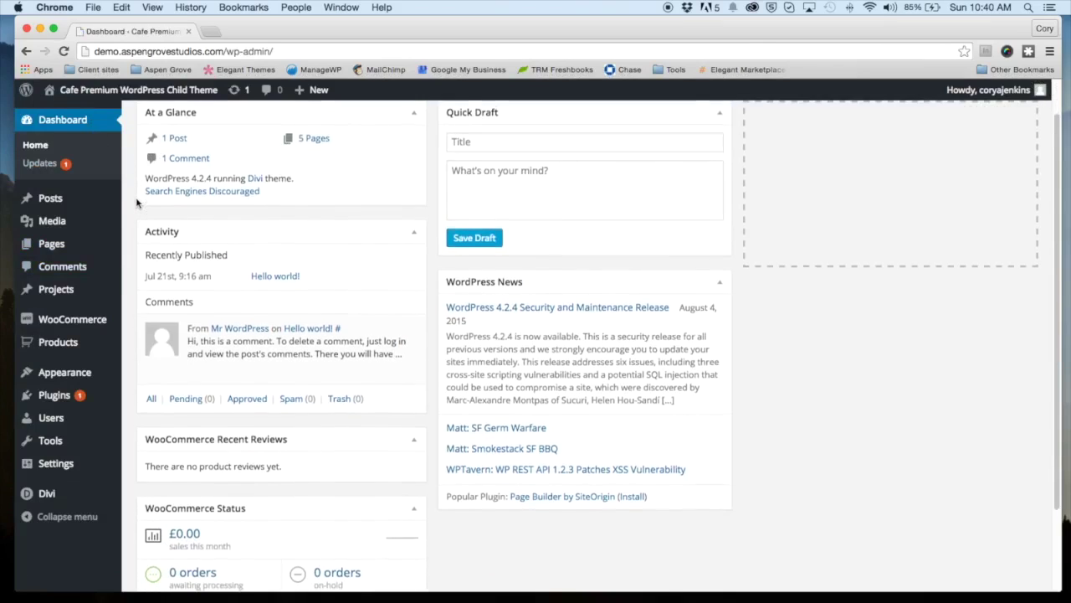
pyautogui.moveTo(68, 375)
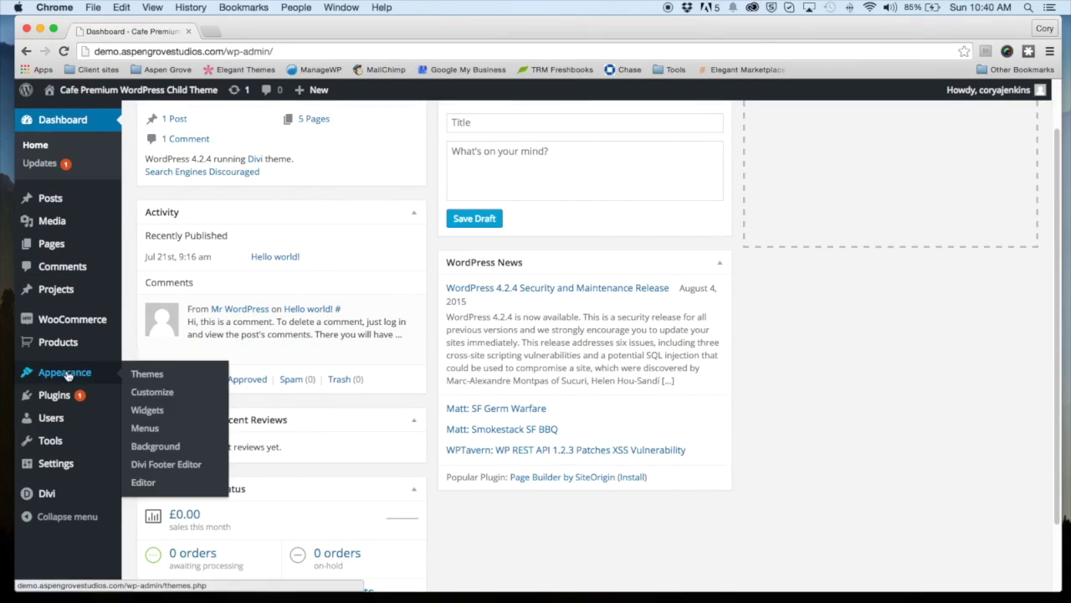
pyautogui.click(161, 465)
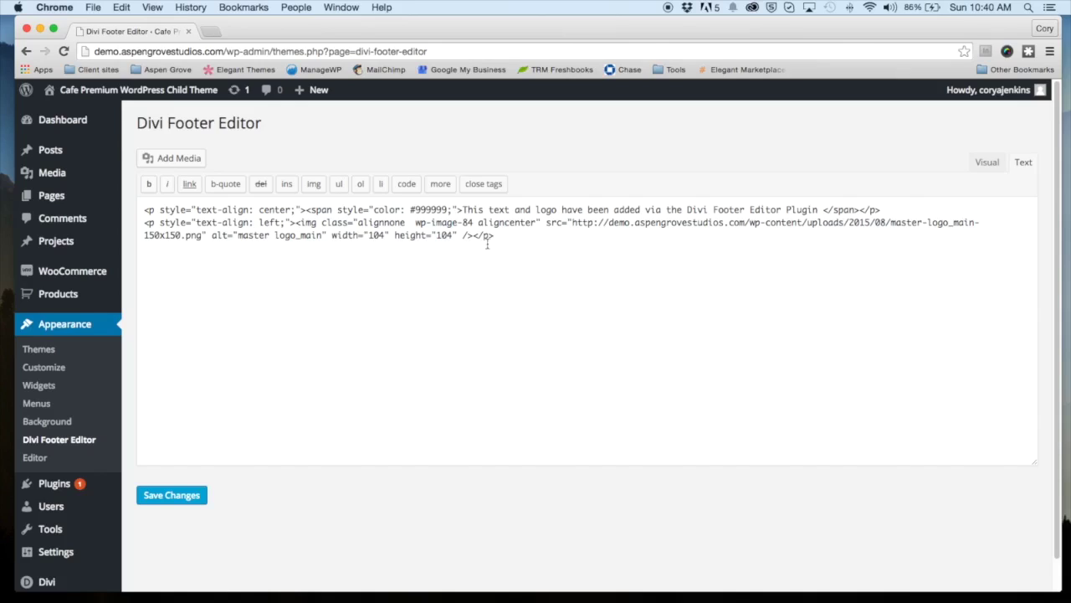
# Step: Show the footer content in the visual editor and inspect its text and logo image
pyautogui.click(991, 161)
pyautogui.moveTo(424, 234); pyautogui.dragTo(789, 250)
pyautogui.click(596, 300)
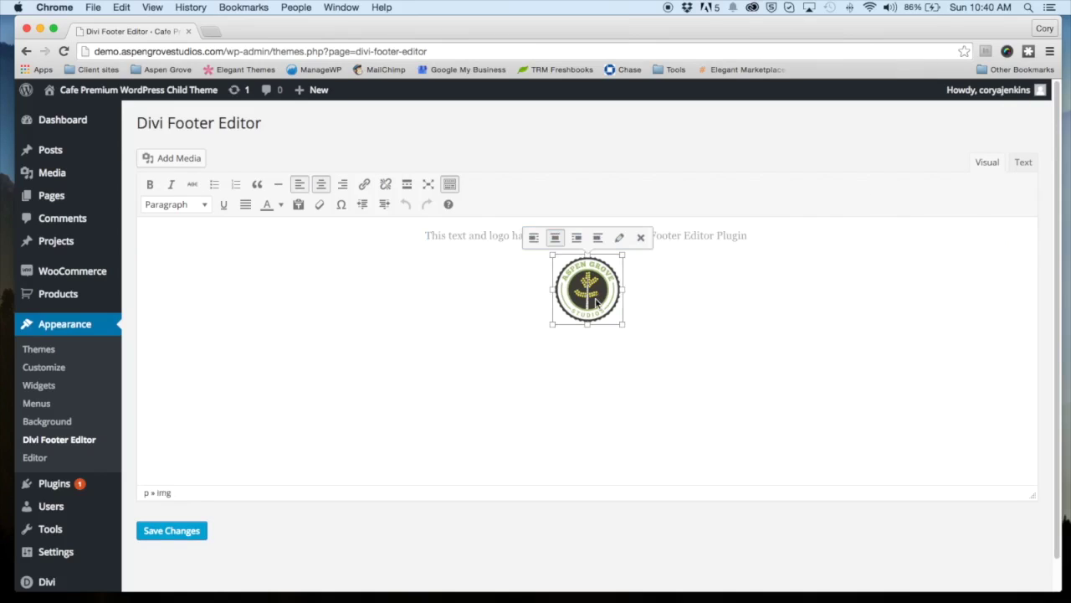
pyautogui.click(737, 292)
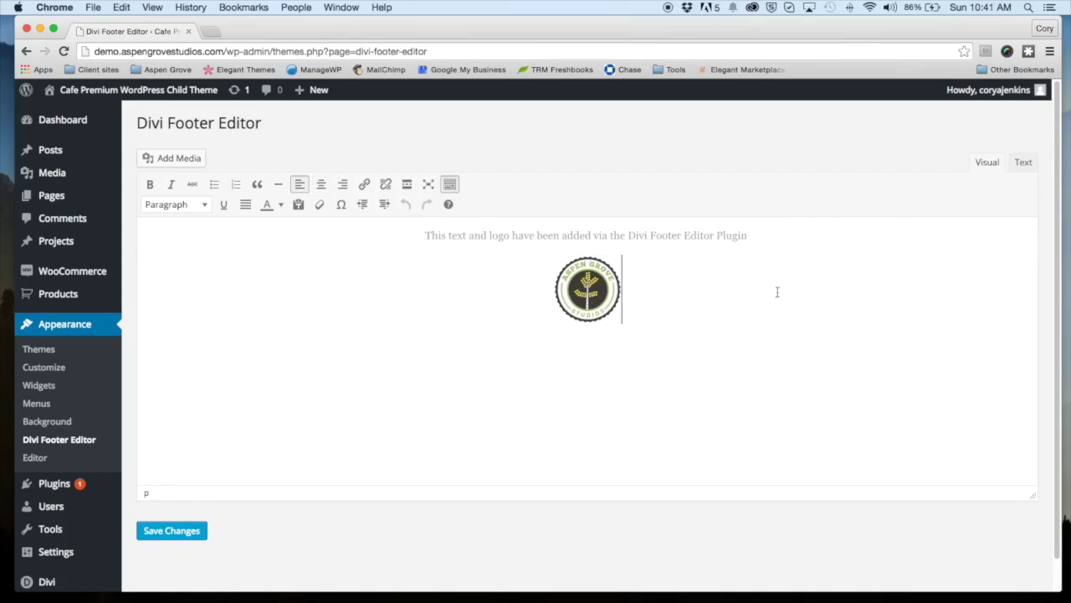
# Step: Show the footer content as HTML code and copy all of it
pyautogui.click(1024, 162)
pyautogui.moveTo(142, 210); pyautogui.dragTo(516, 235)
pyautogui.press('super+c')
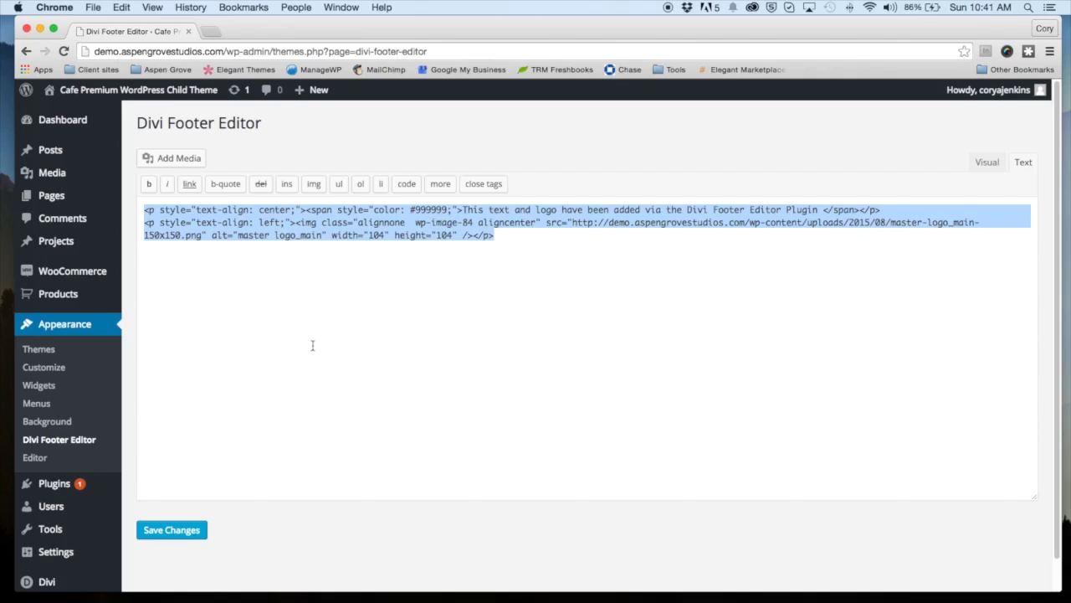
# Step: Deactivate the Divi Footer Editor plugin and delete it along with its files
pyautogui.moveTo(52, 484)
pyautogui.click(139, 489)
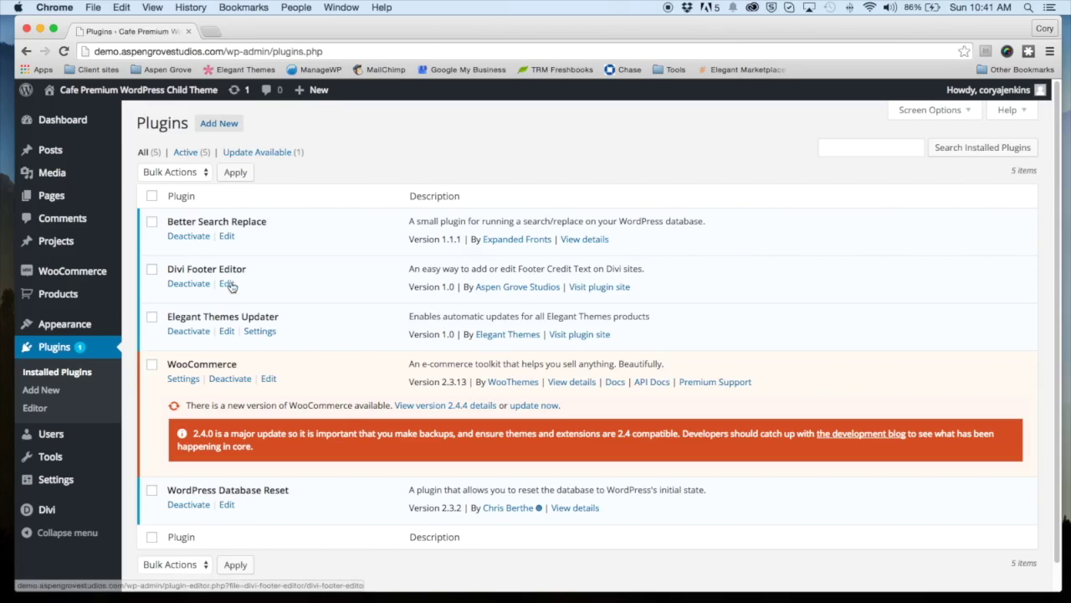
pyautogui.click(200, 286)
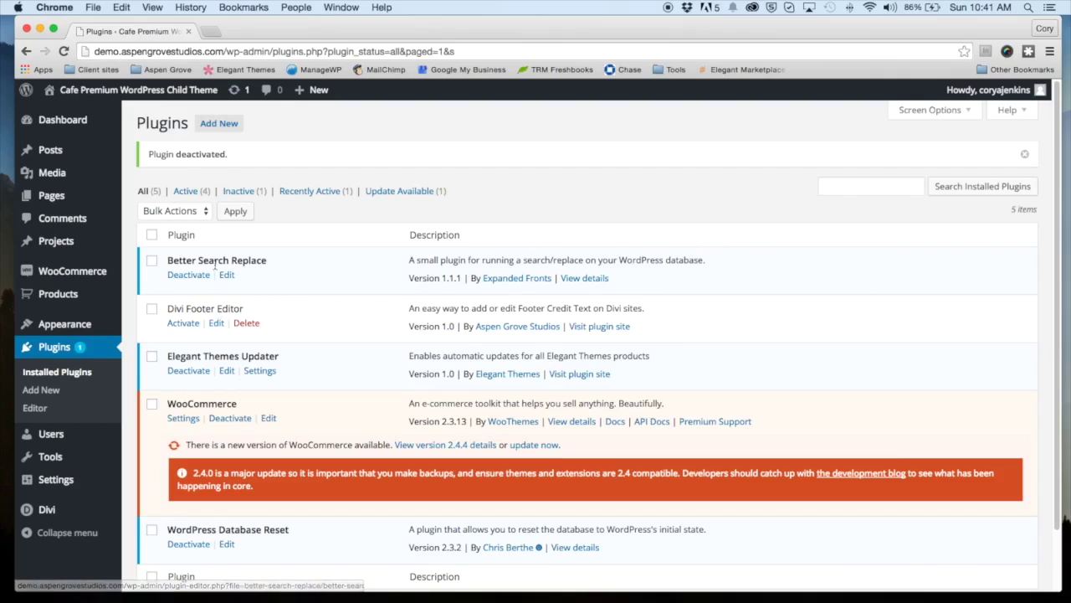
pyautogui.click(246, 322)
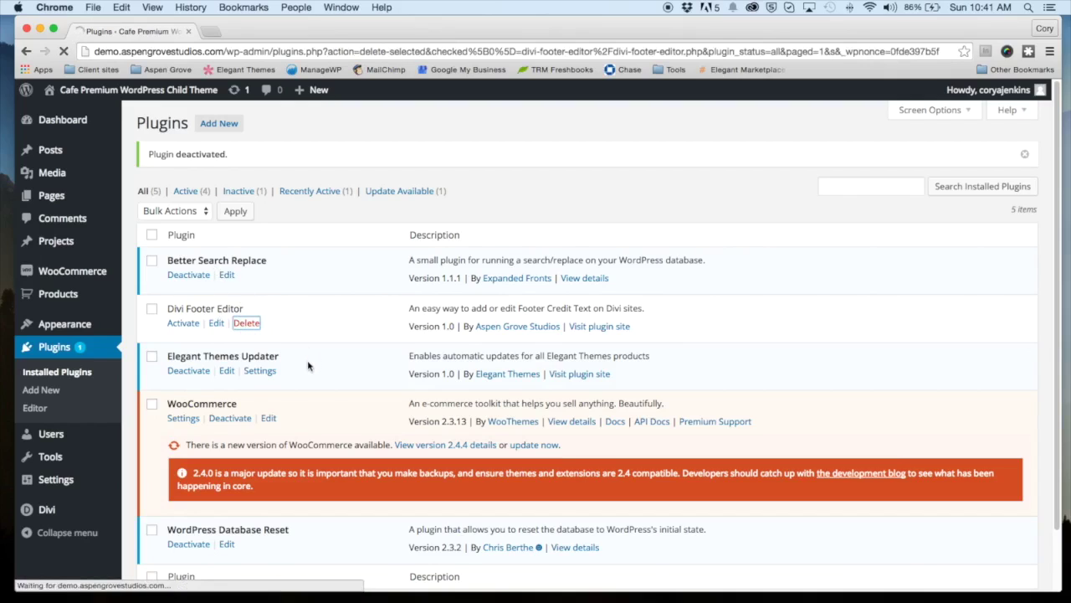
pyautogui.click(219, 217)
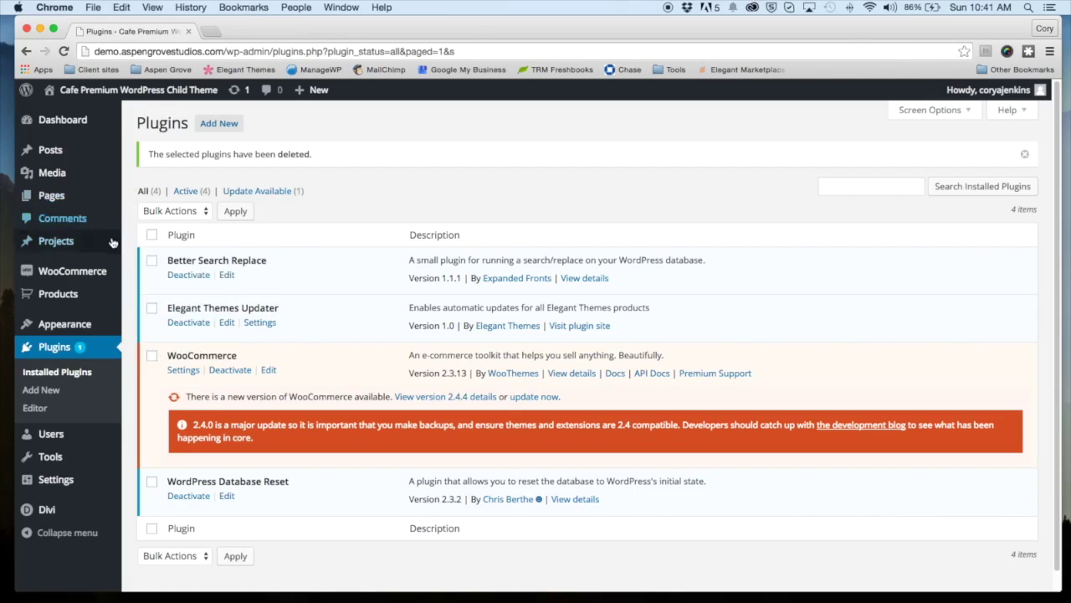
# Step: Upload divi-footer-editor.zip from the Desktop as a new plugin, install it and activate it
pyautogui.moveTo(85, 331)
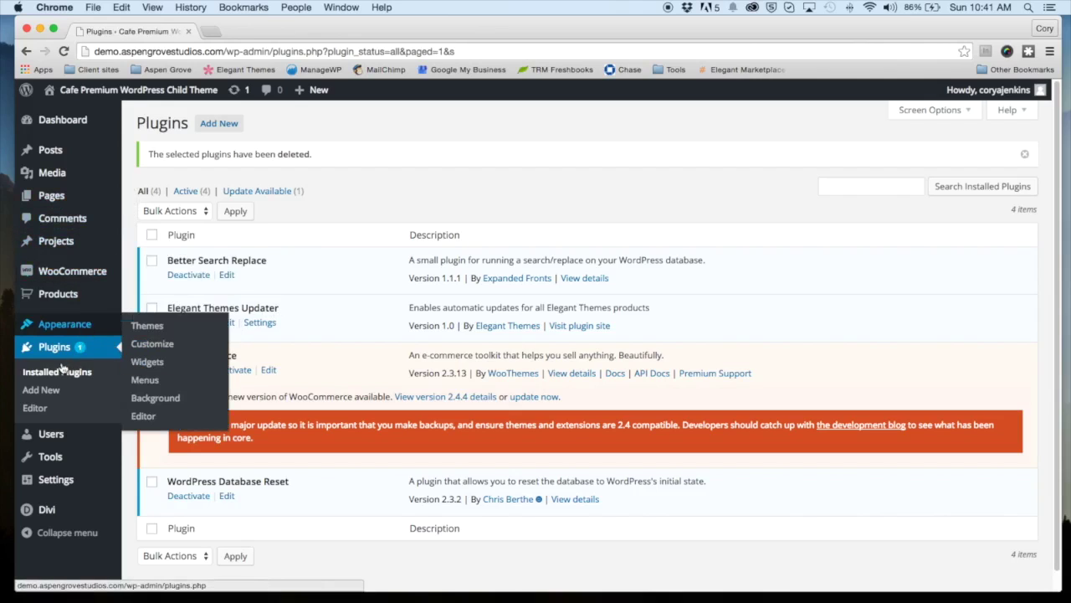
pyautogui.click(49, 390)
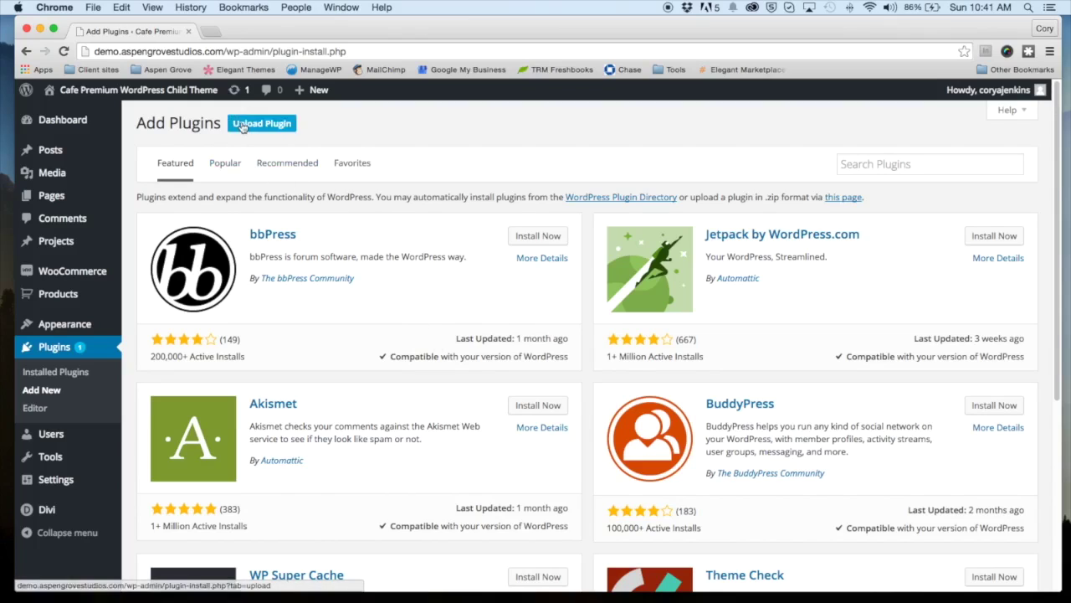
pyautogui.click(241, 126)
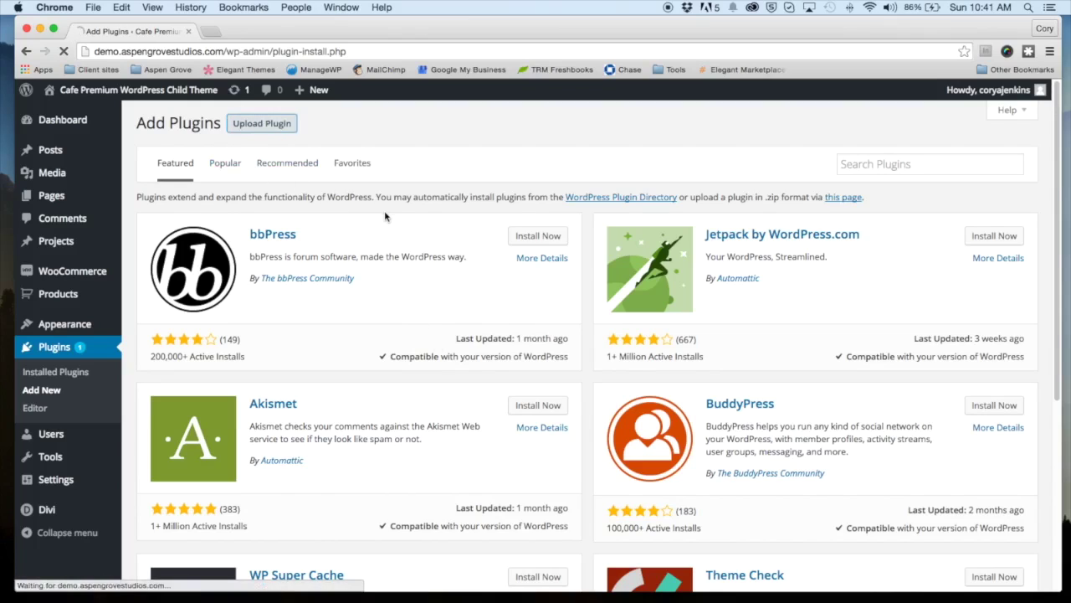
pyautogui.click(495, 242)
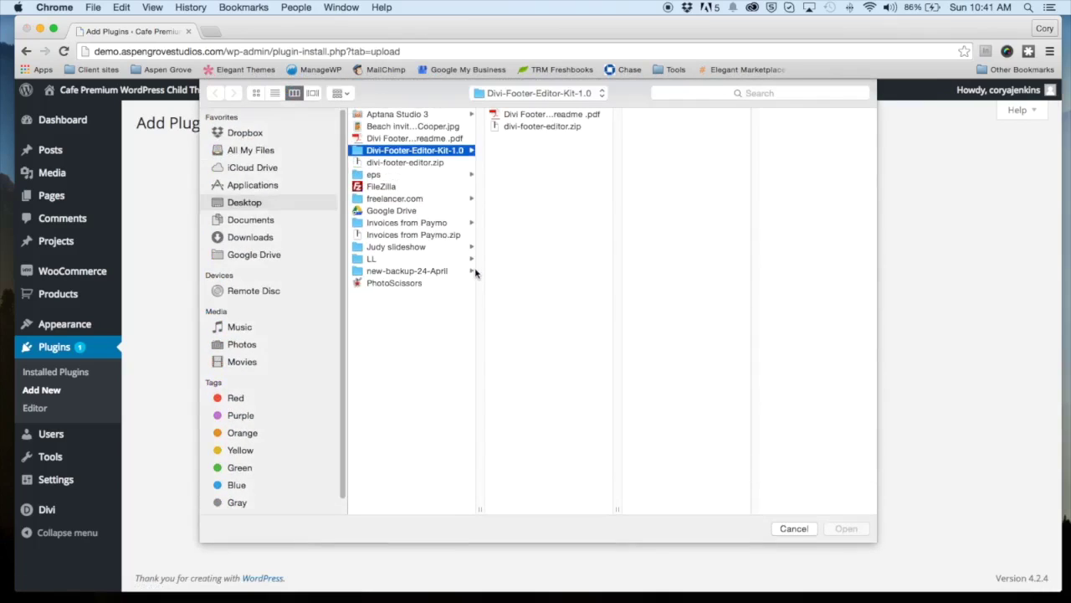
pyautogui.click(405, 162)
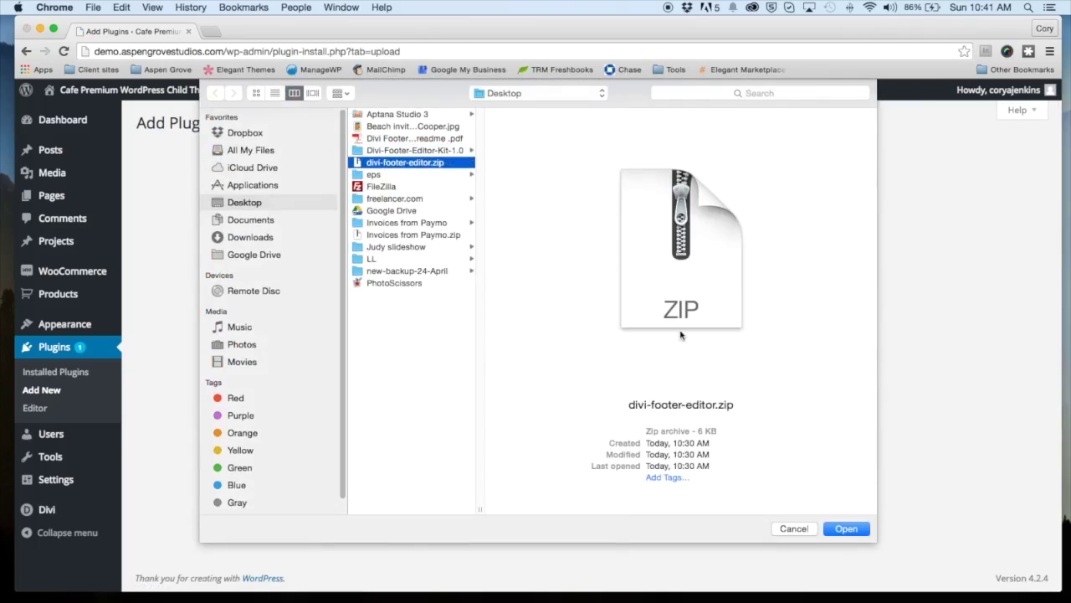
pyautogui.click(844, 528)
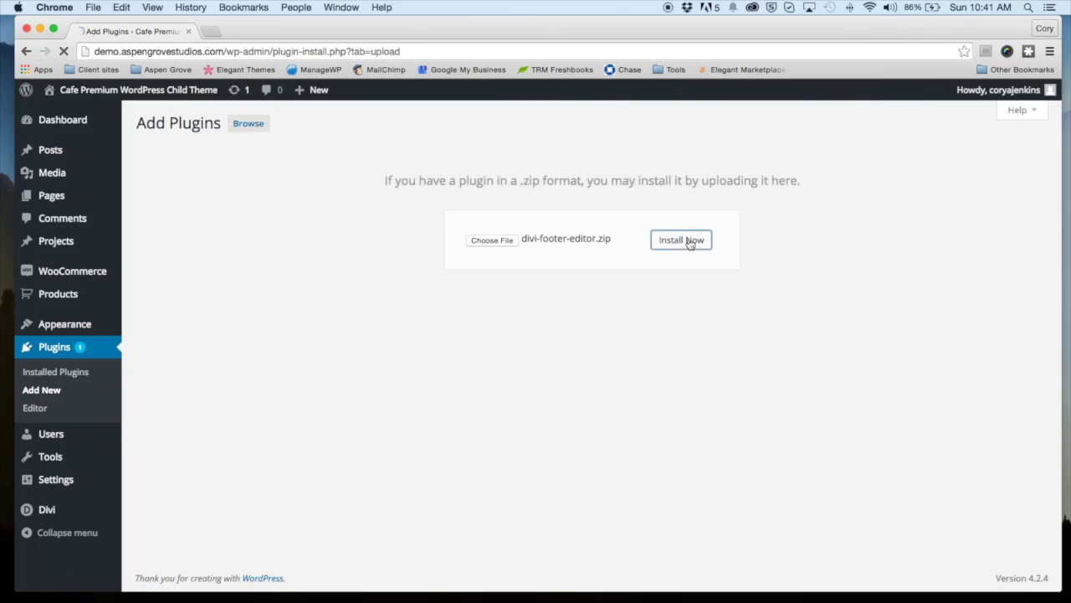
pyautogui.click(688, 239)
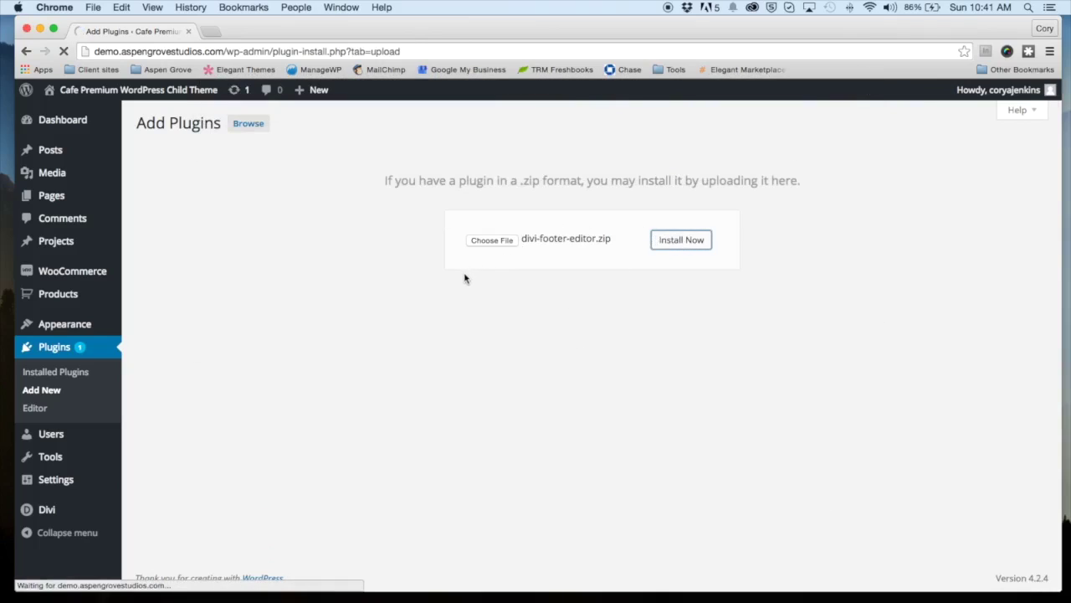
pyautogui.click(174, 217)
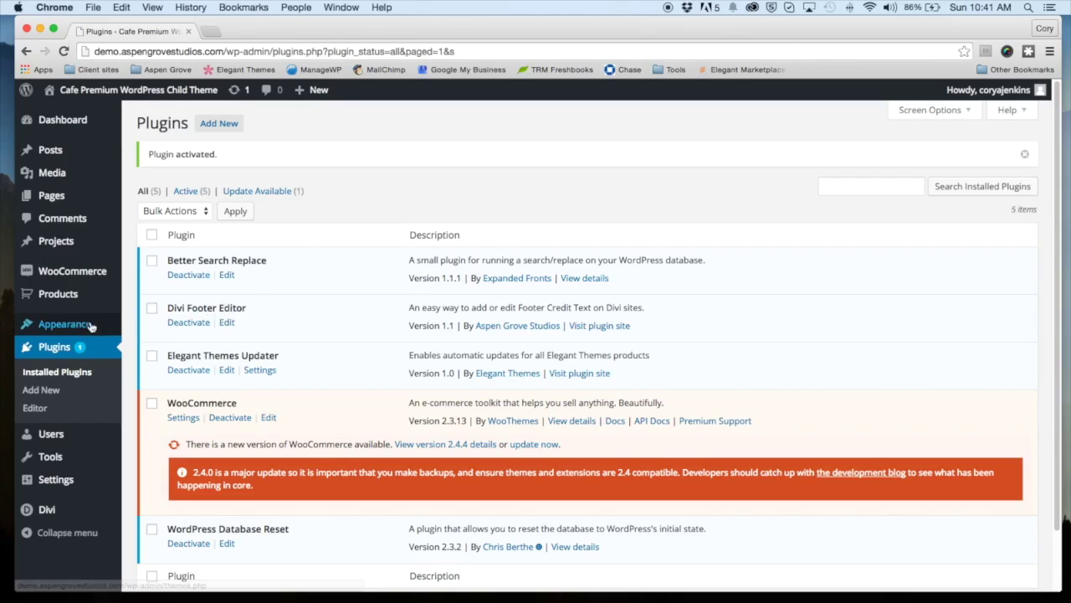
# Step: Paste the copied footer HTML into the reinstalled Divi Footer Editor and review it in the visual view
pyautogui.moveTo(65, 325)
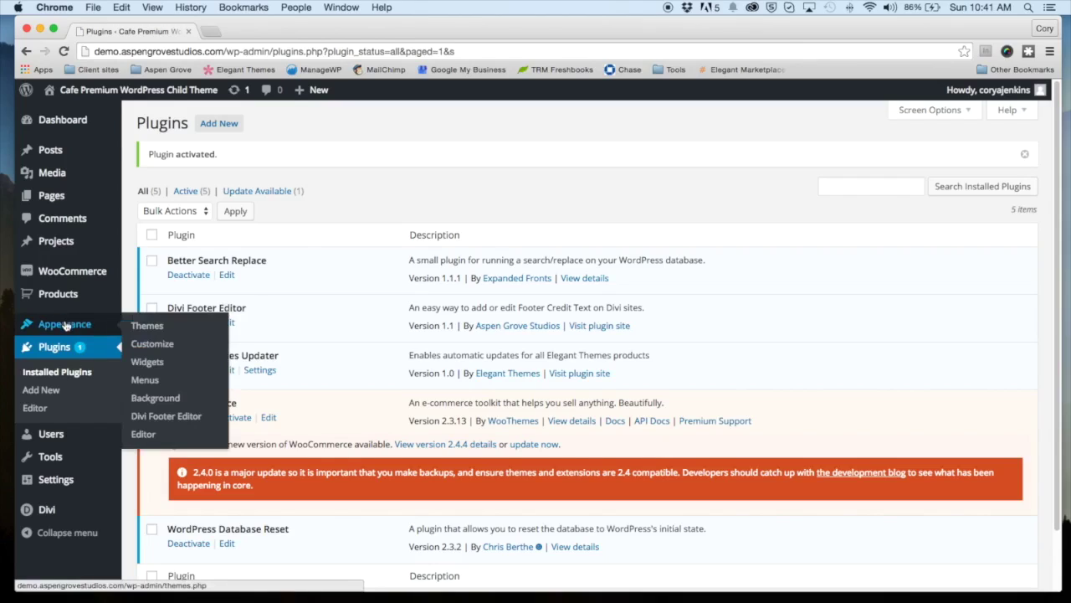
pyautogui.click(165, 421)
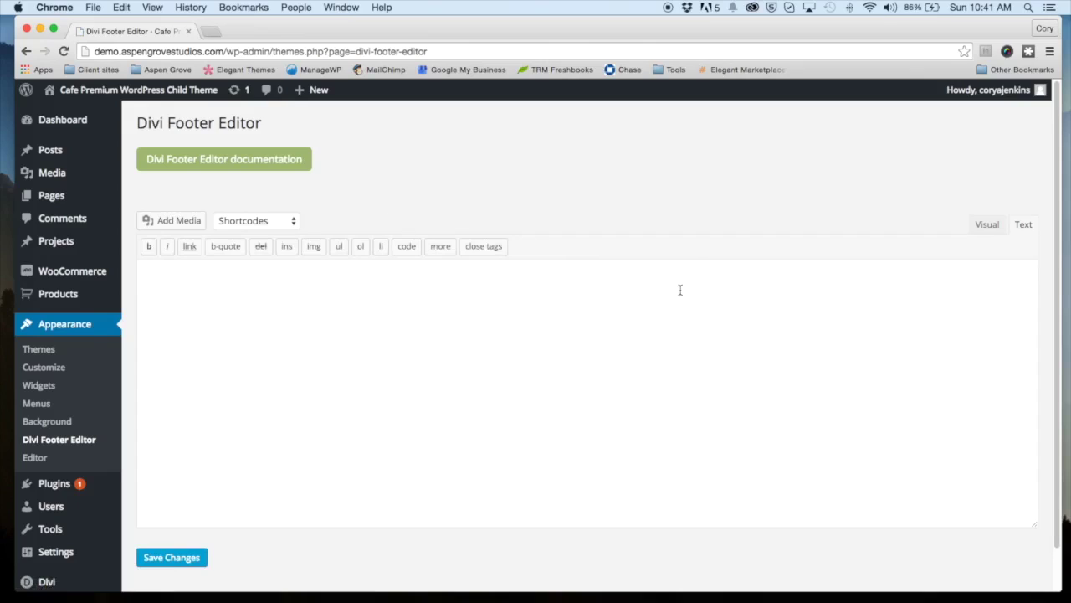
pyautogui.press('super+v')
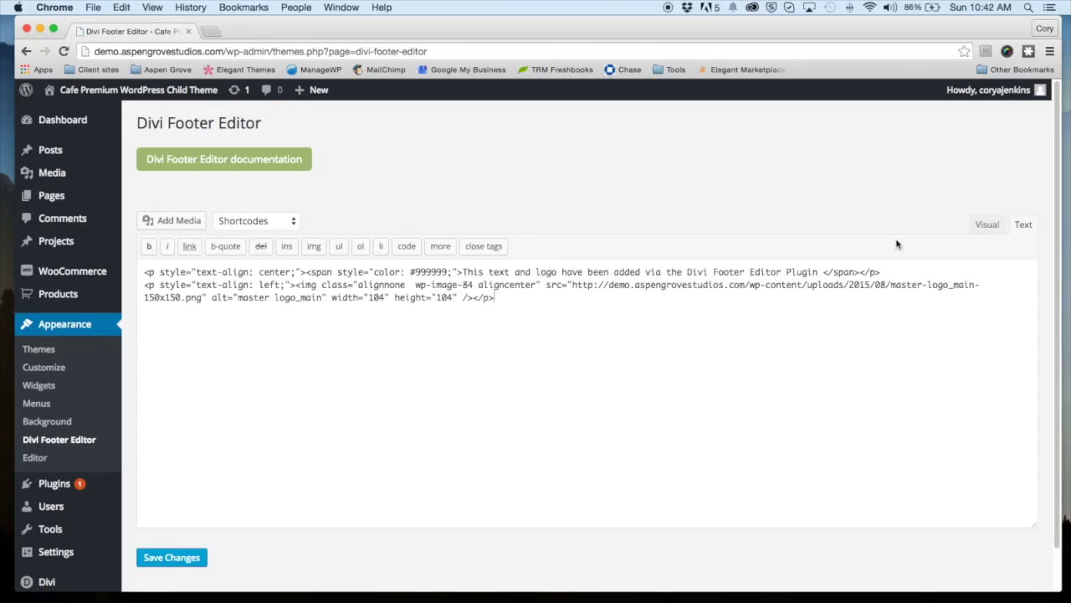
pyautogui.click(985, 225)
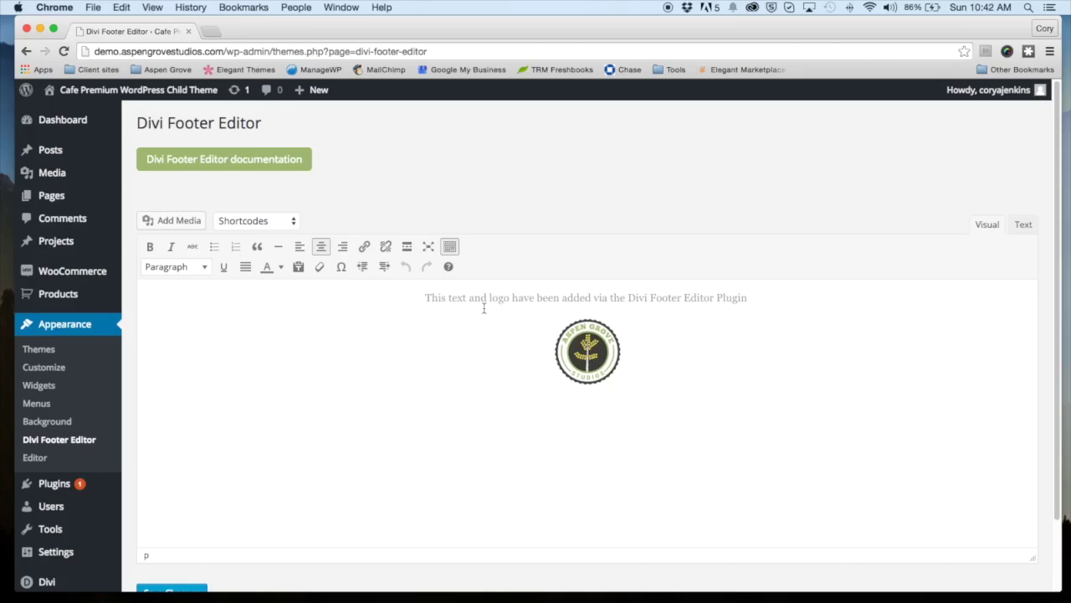
pyautogui.moveTo(425, 297); pyautogui.dragTo(702, 345)
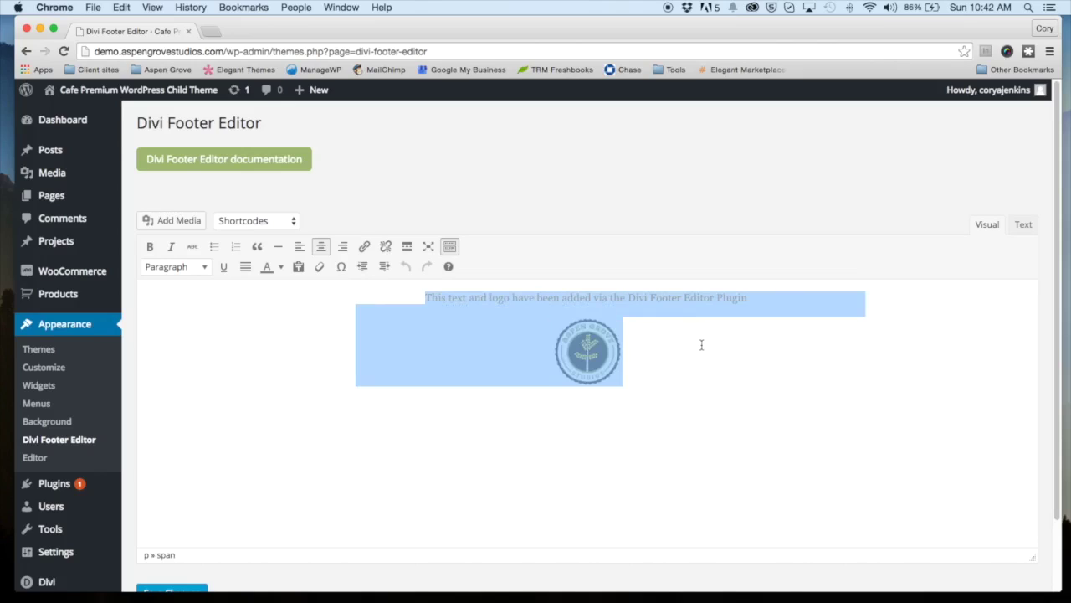
pyautogui.click(725, 345)
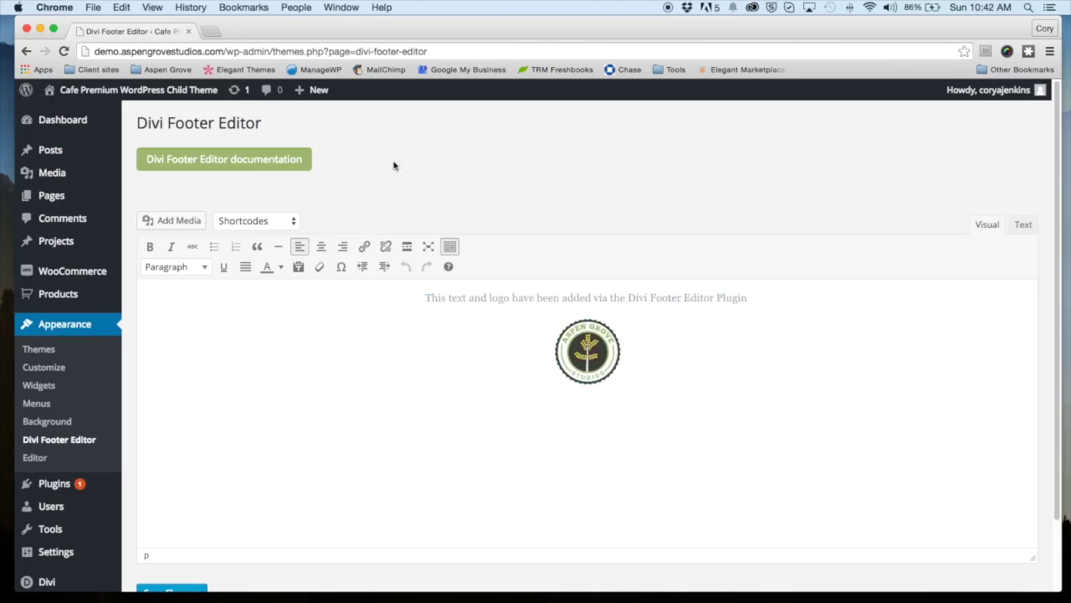
# Step: Open the Divi Footer Editor documentation from the plugin's settings page
pyautogui.scroll(1, 507, 189)
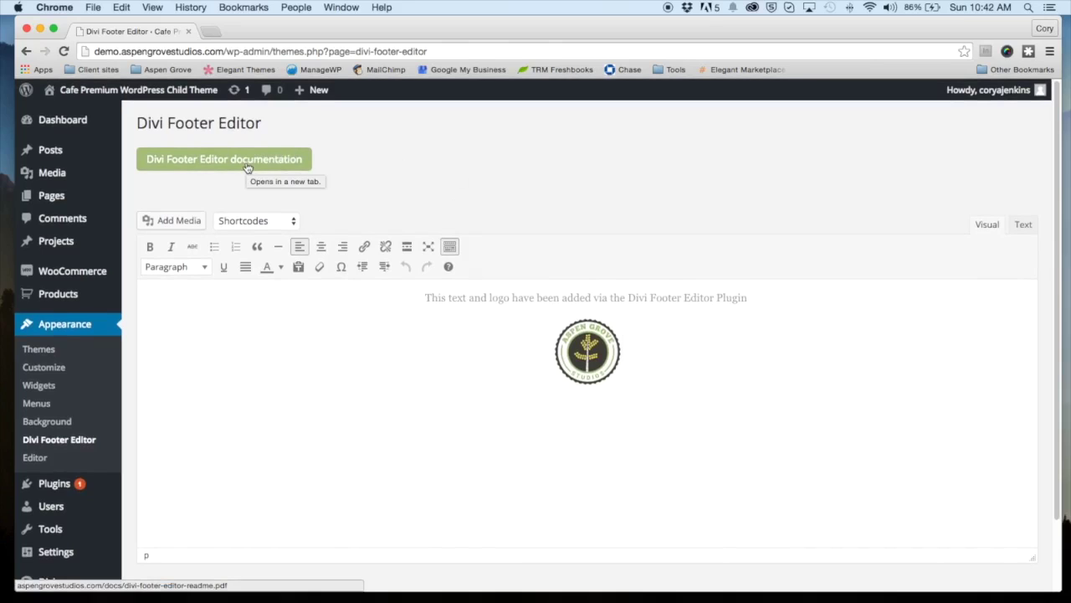
pyautogui.scroll(2, 247, 167)
pyautogui.scroll(-2, 256, 161)
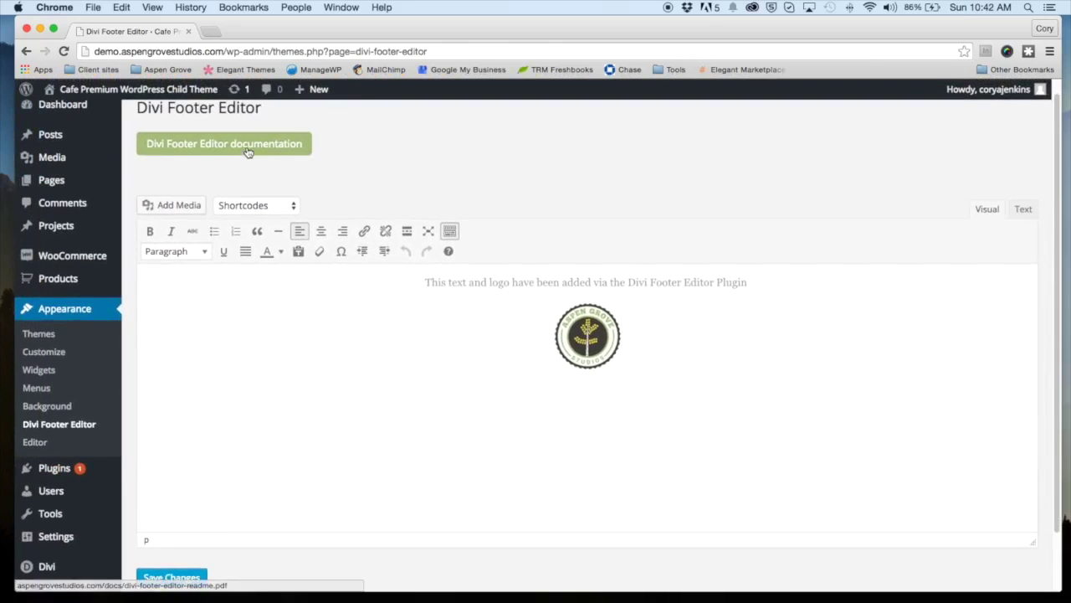
pyautogui.scroll(1, 250, 155)
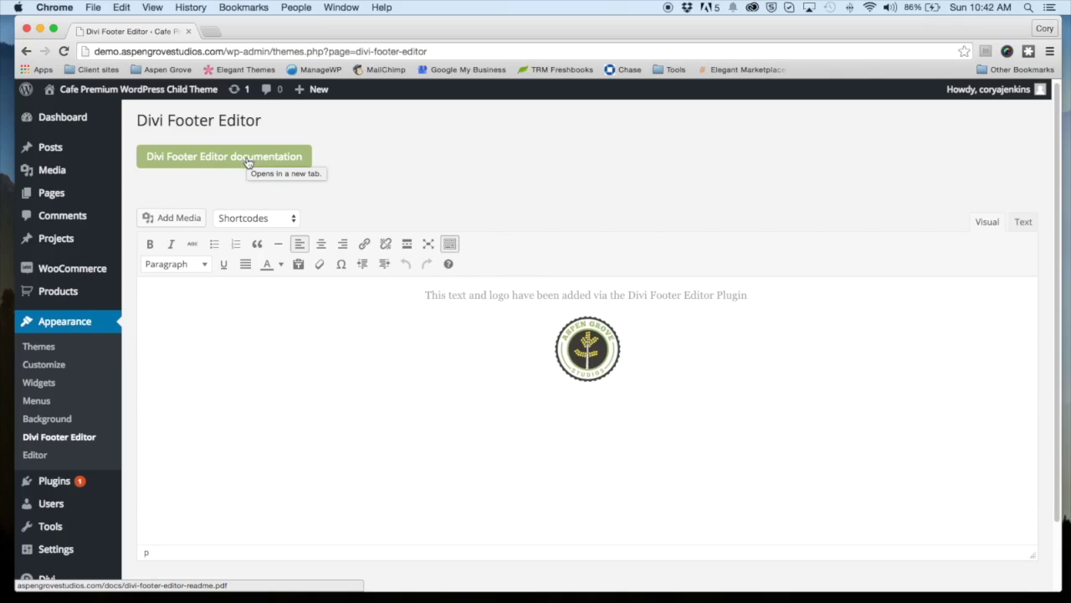
pyautogui.click(247, 163)
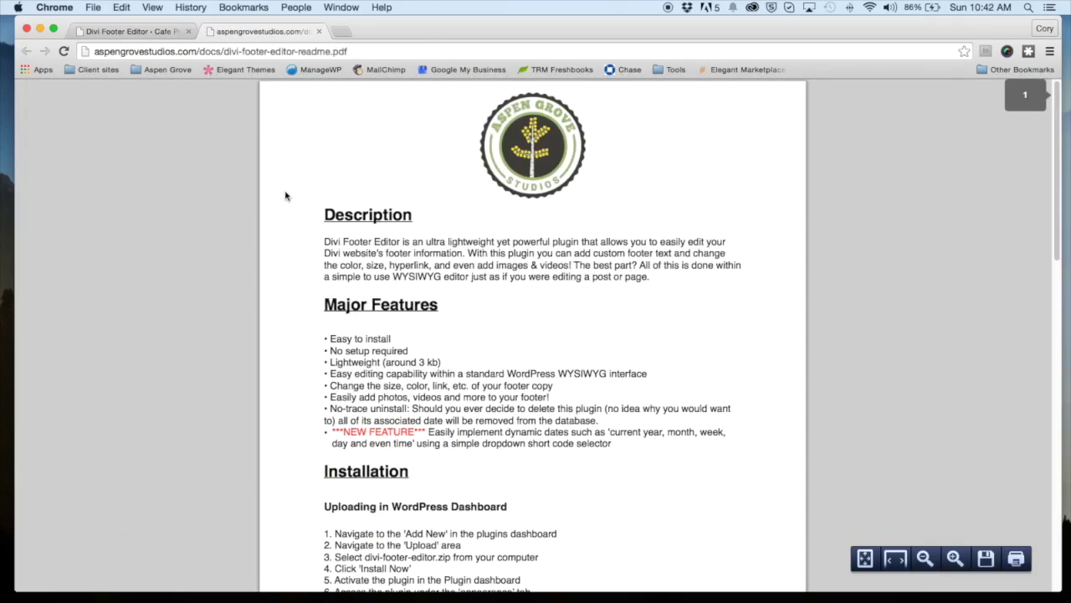
# Step: Skim the Divi Footer Editor documentation, close it, and look over the shortcodes offered in the footer editor
pyautogui.scroll(-10, 284, 195)
pyautogui.scroll(10, 278, 210)
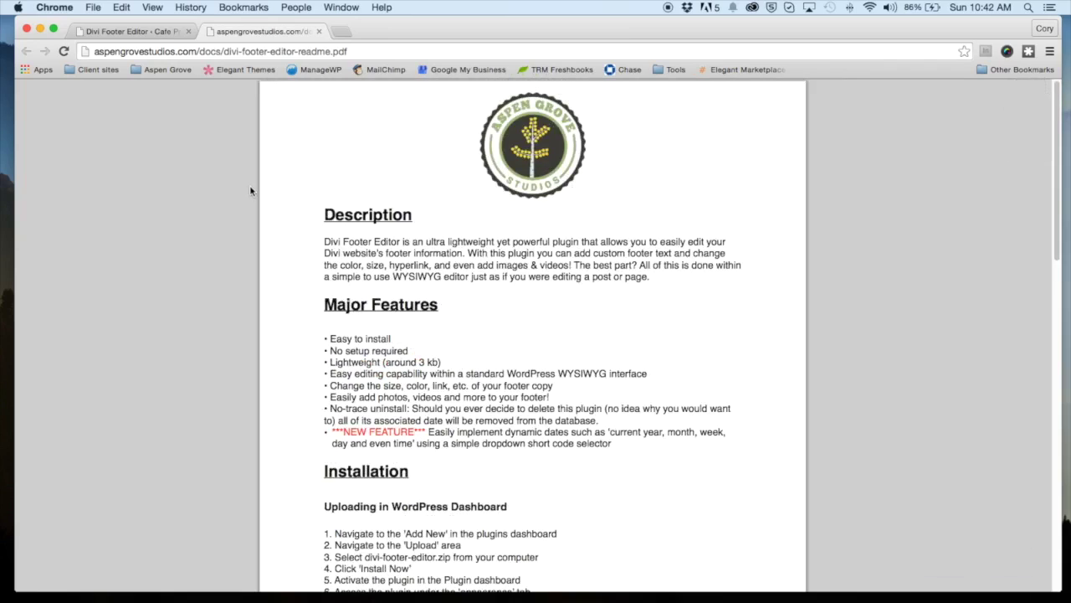
pyautogui.click(319, 31)
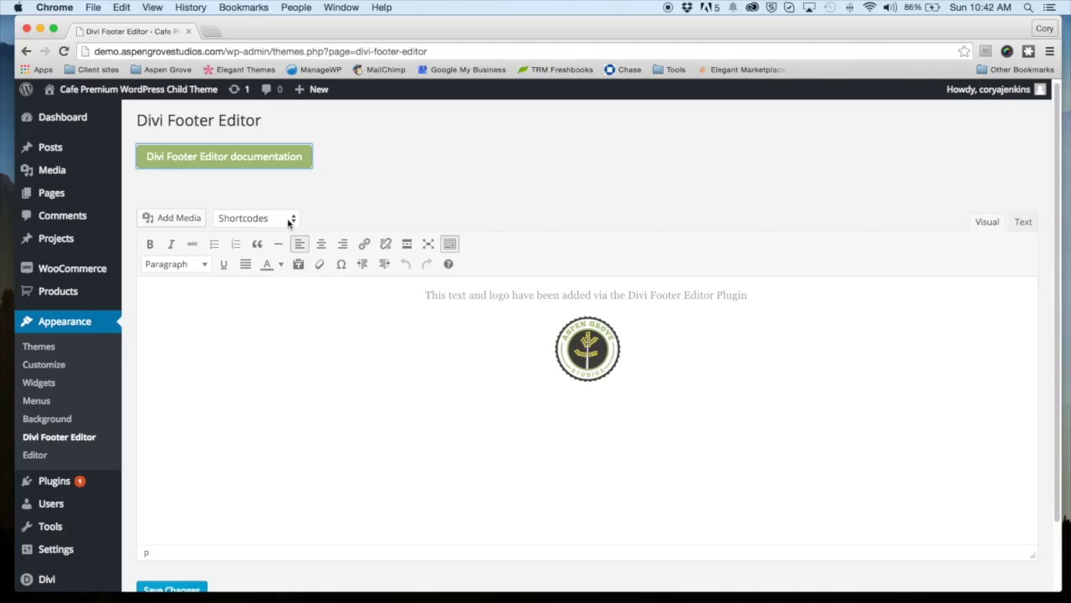
pyautogui.click(290, 220)
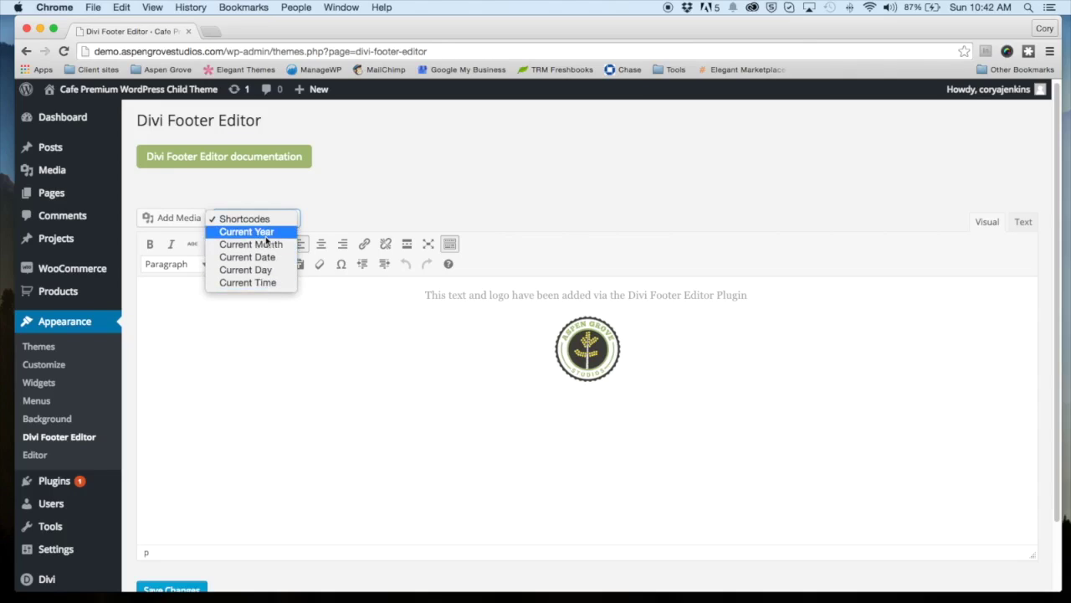
pyautogui.click(339, 290)
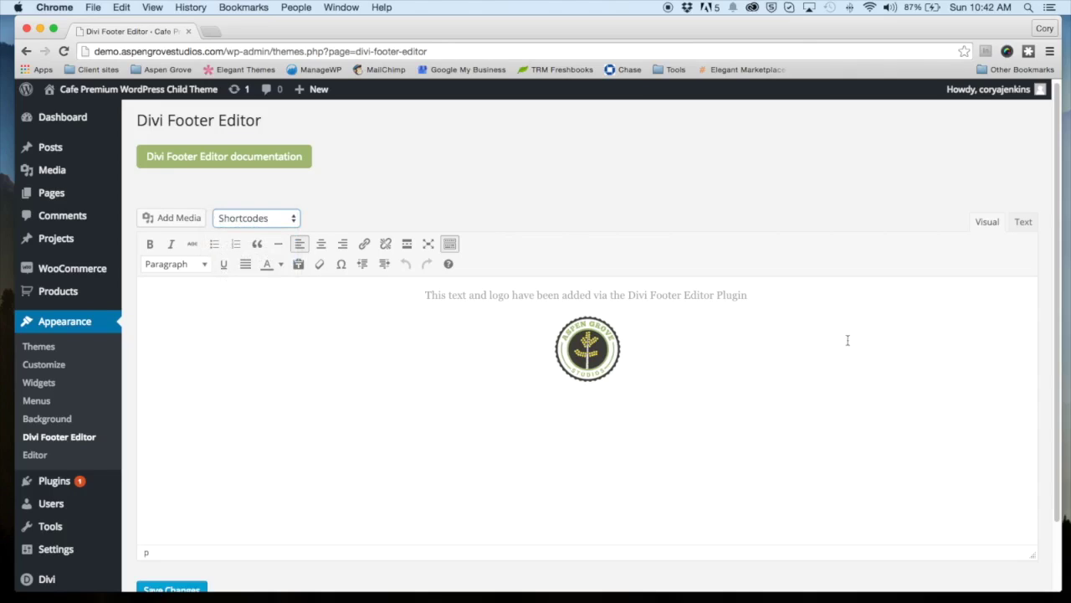
# Step: Replace the footer's text line above the logo with "Copyright ©", using the special character for the copyright symbol
pyautogui.moveTo(754, 297); pyautogui.dragTo(447, 289)
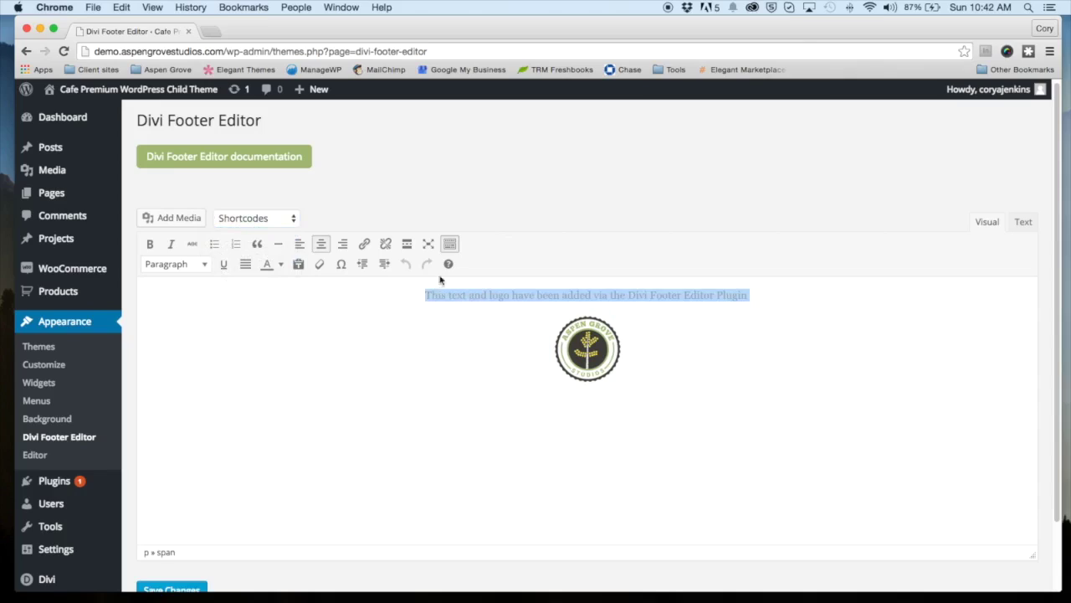
pyautogui.press('BackSpace')
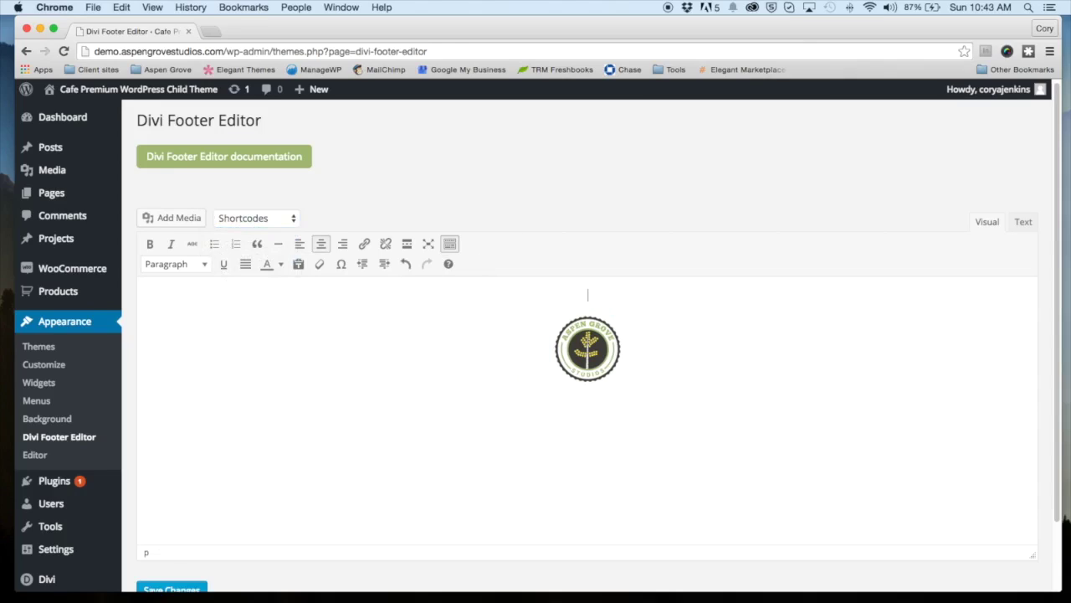
pyautogui.write('Copoiyri')
pyautogui.press('BackSpace')
pyautogui.press('BackSpace')
pyautogui.press('BackSpace')
pyautogui.press('BackSpace')
pyautogui.press('BackSpace')
pyautogui.write('yright')
pyautogui.click(341, 263)
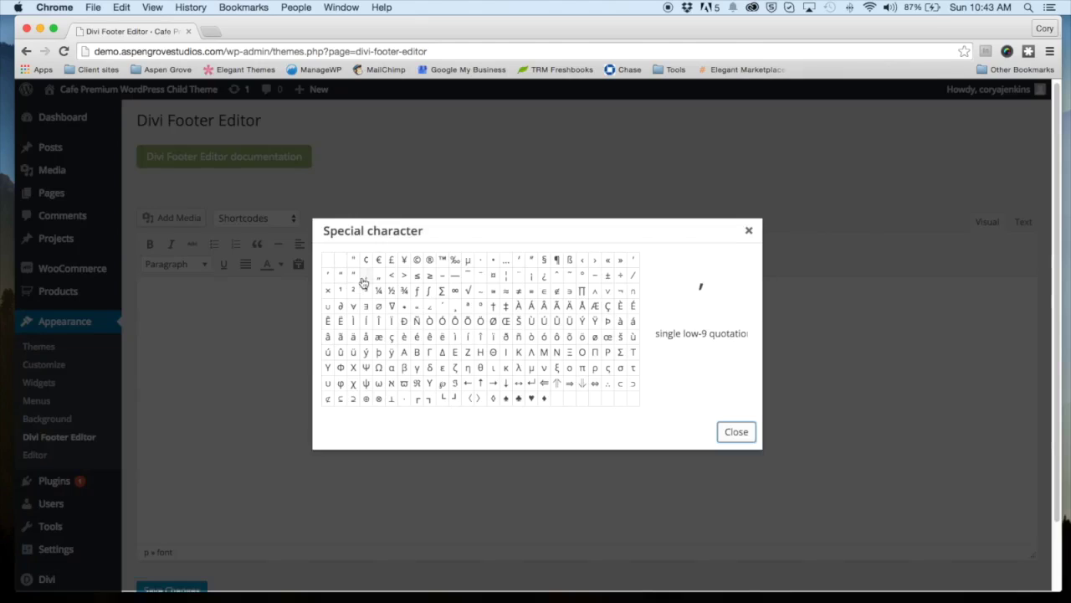
pyautogui.click(416, 262)
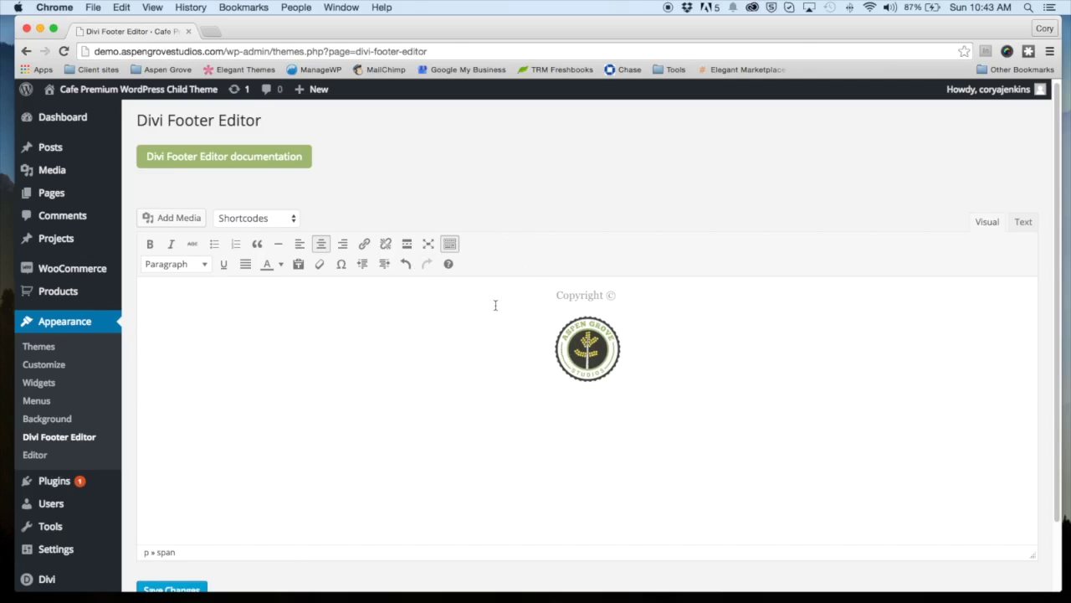
# Step: Complete the copyright line with the Current Year shortcode and the text "Your Company | Designed by Aspen Grove Studios"
pyautogui.click(294, 220)
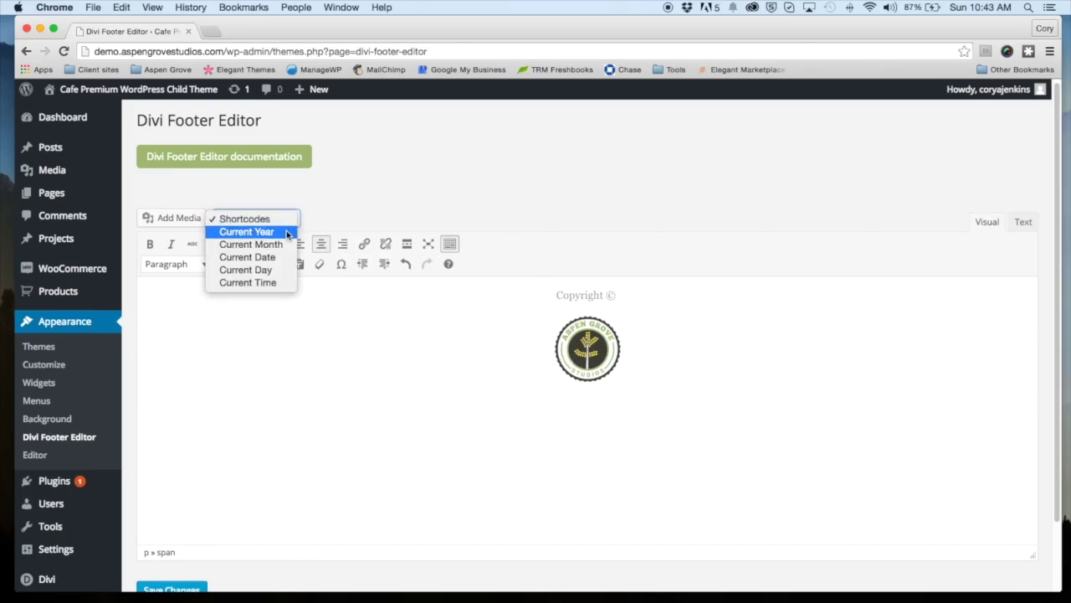
pyautogui.click(246, 231)
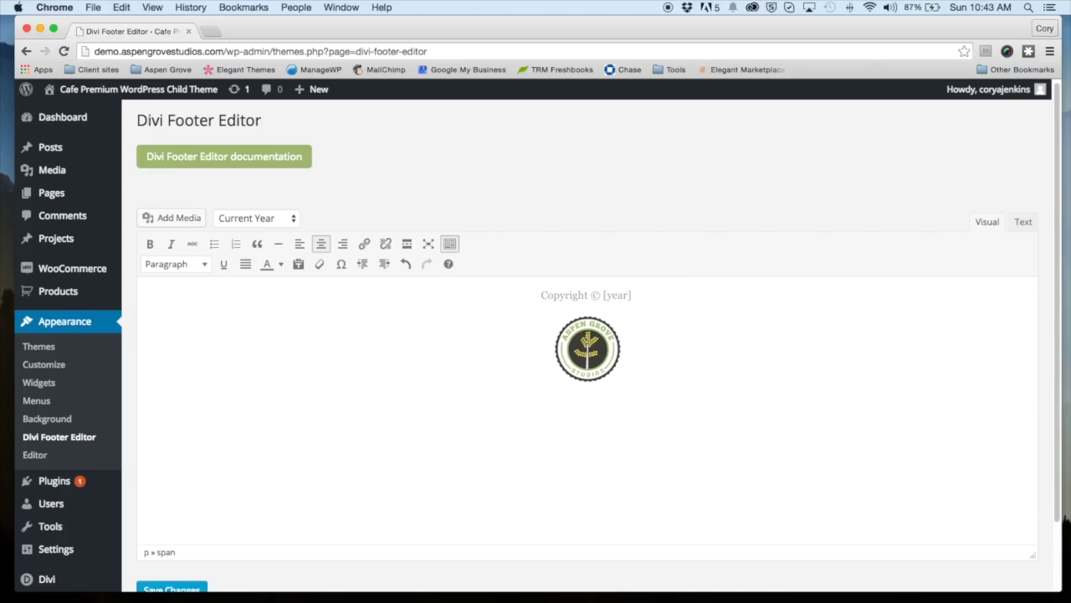
pyautogui.write('Your Company')
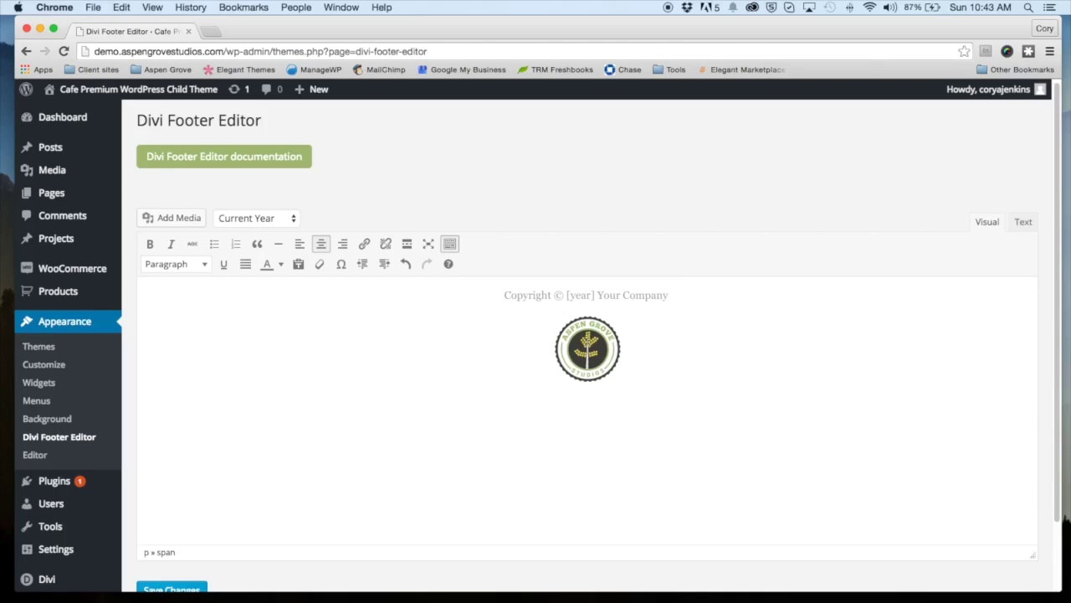
pyautogui.write('De')
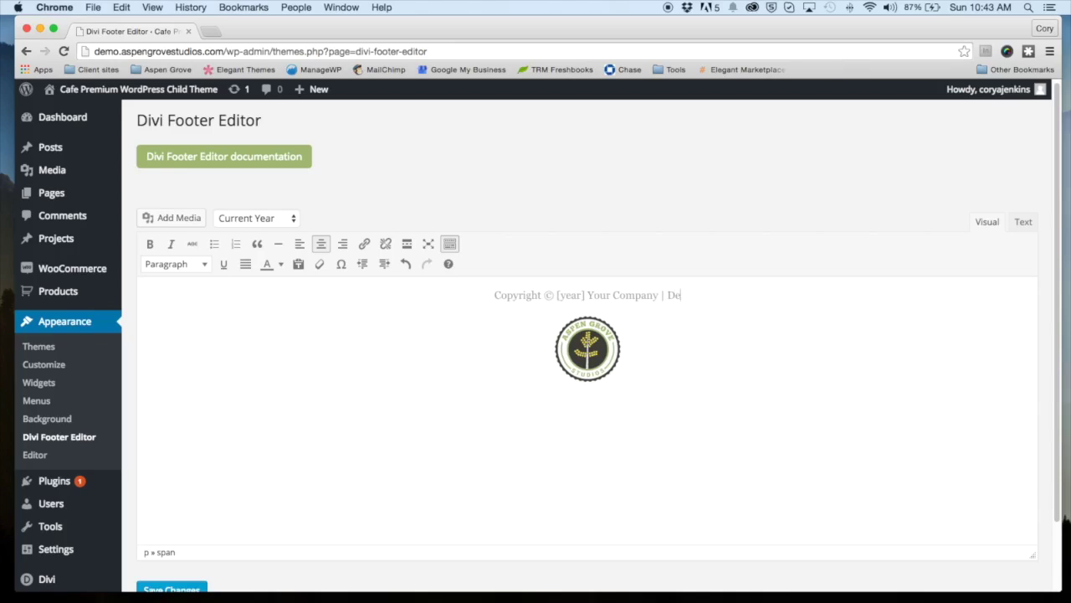
pyautogui.write('signed by')
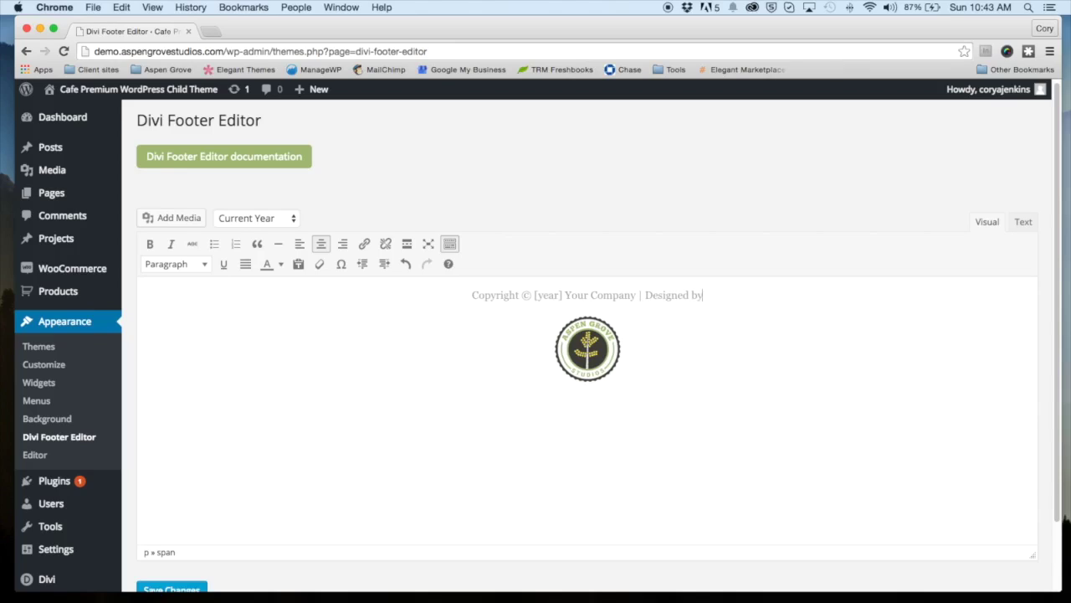
pyautogui.write(' Aspenn G')
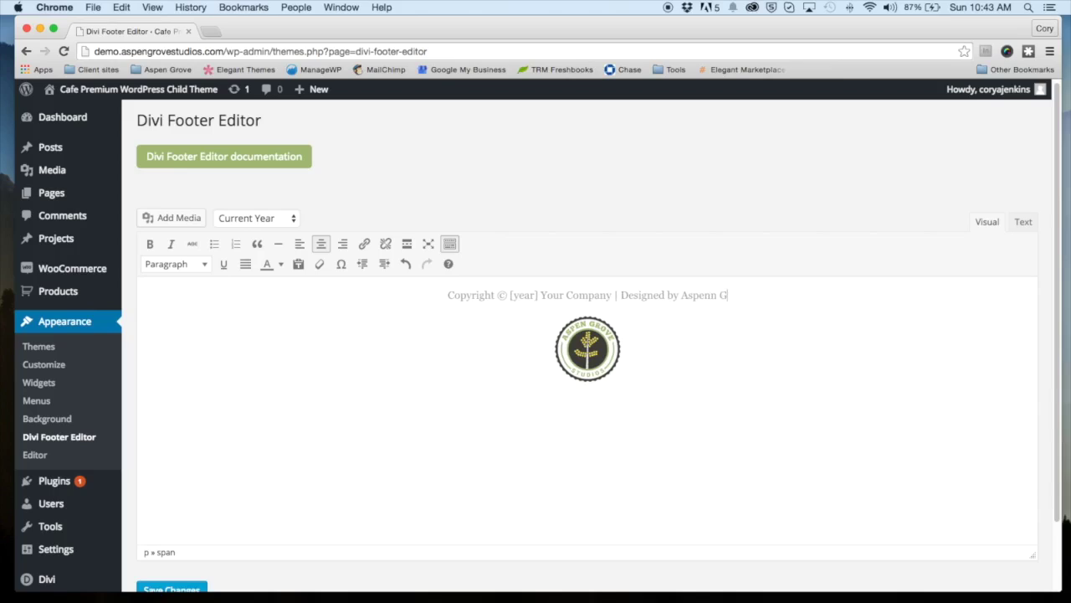
pyautogui.write('rove Studios')
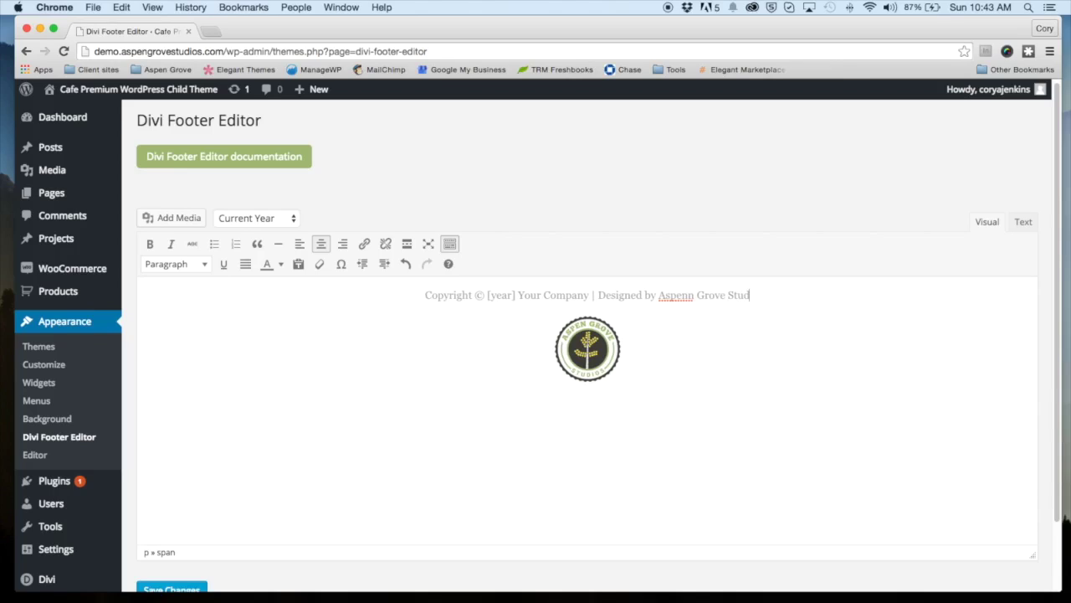
pyautogui.click(681, 294)
pyautogui.press('BackSpace')
pyautogui.moveTo(657, 297); pyautogui.dragTo(751, 294)
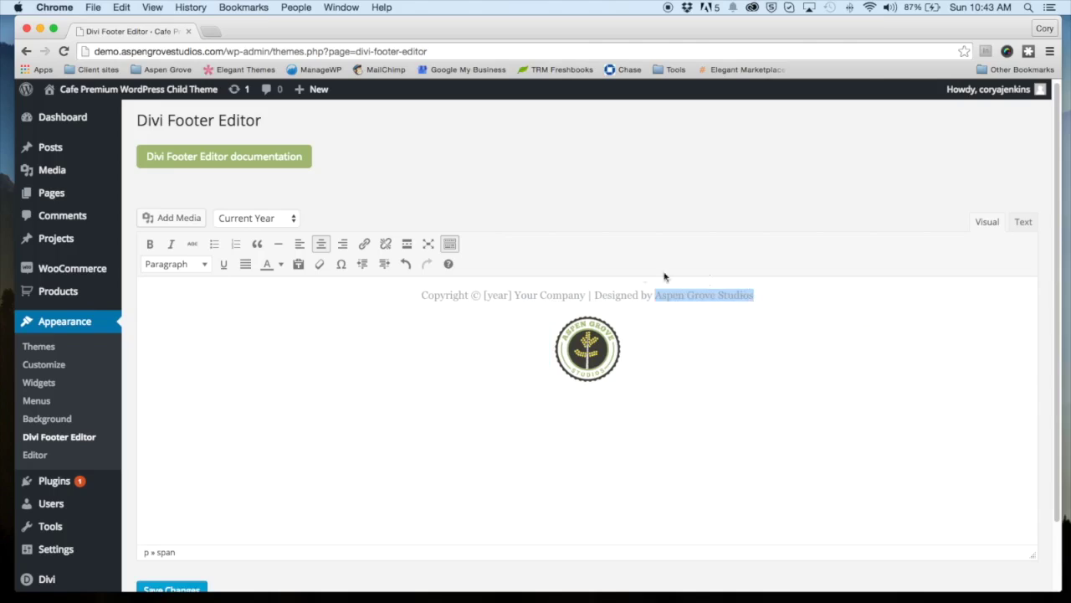
pyautogui.click(366, 245)
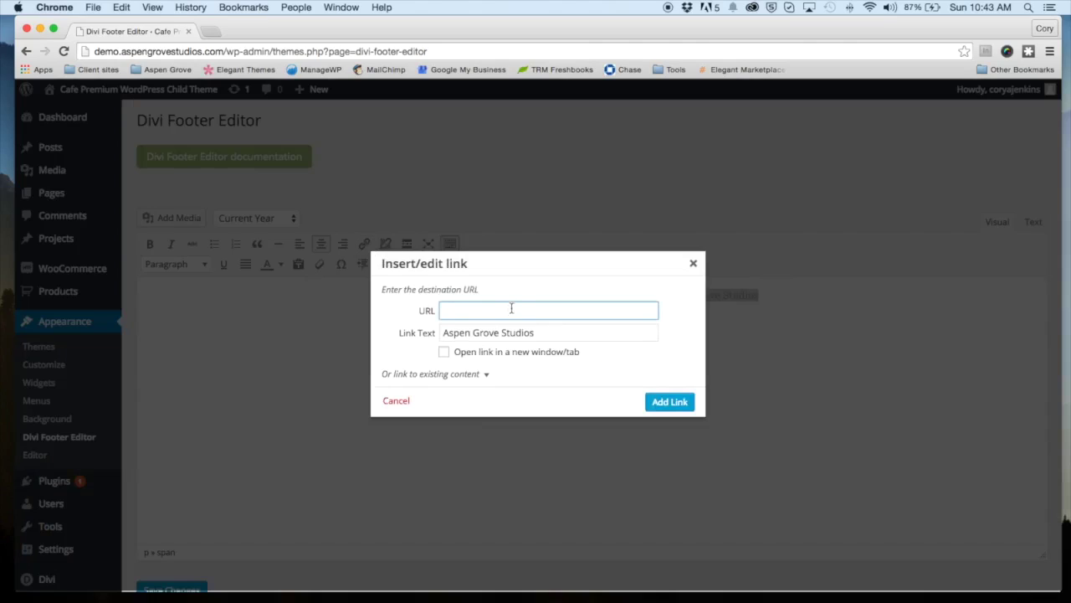
pyautogui.write('www.aspengrovestudios.com')
pyautogui.click(444, 352)
pyautogui.click(669, 402)
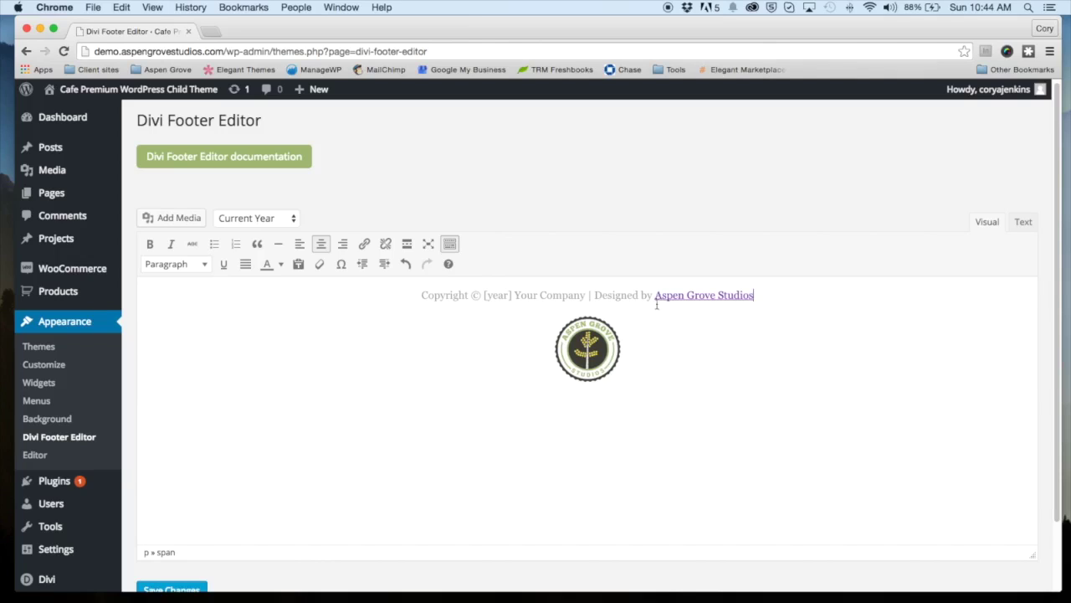
pyautogui.scroll(-3, 496, 444)
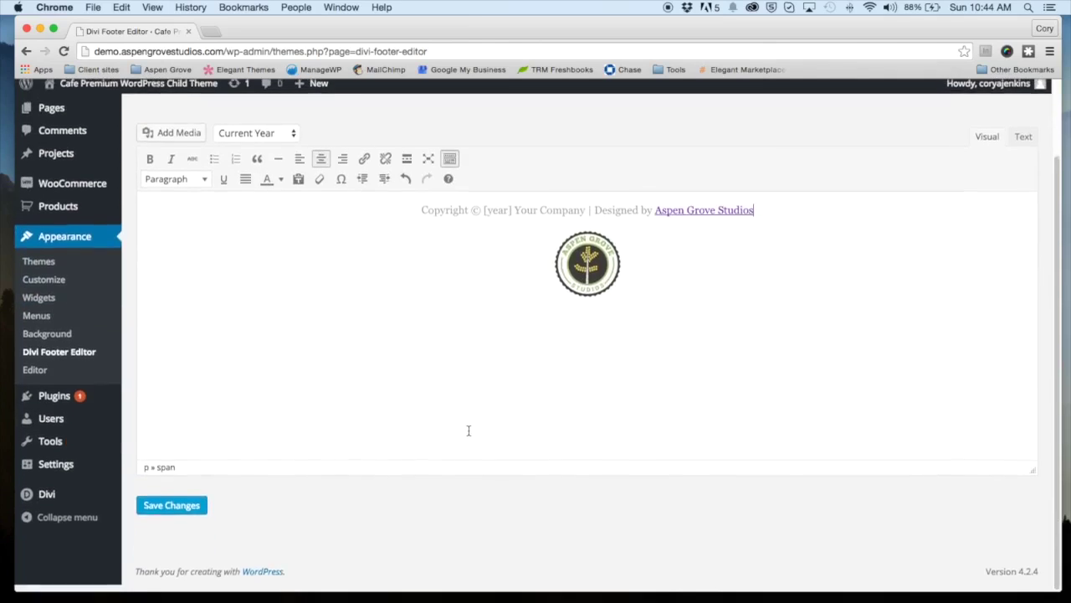
pyautogui.click(169, 510)
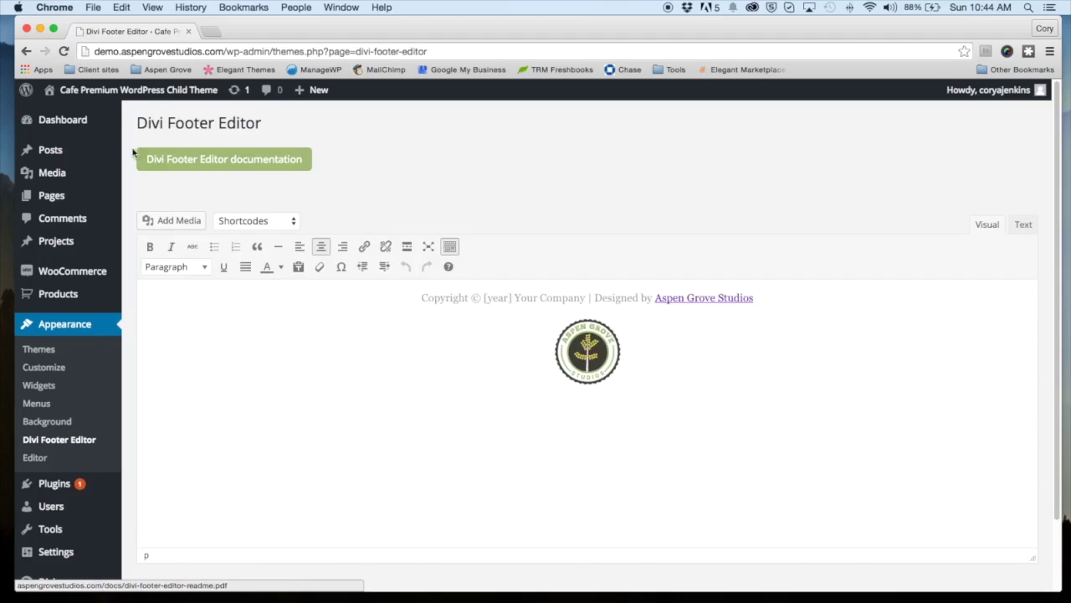
# Step: Visit the live site and check the year in the footer's copyright line
pyautogui.moveTo(75, 89)
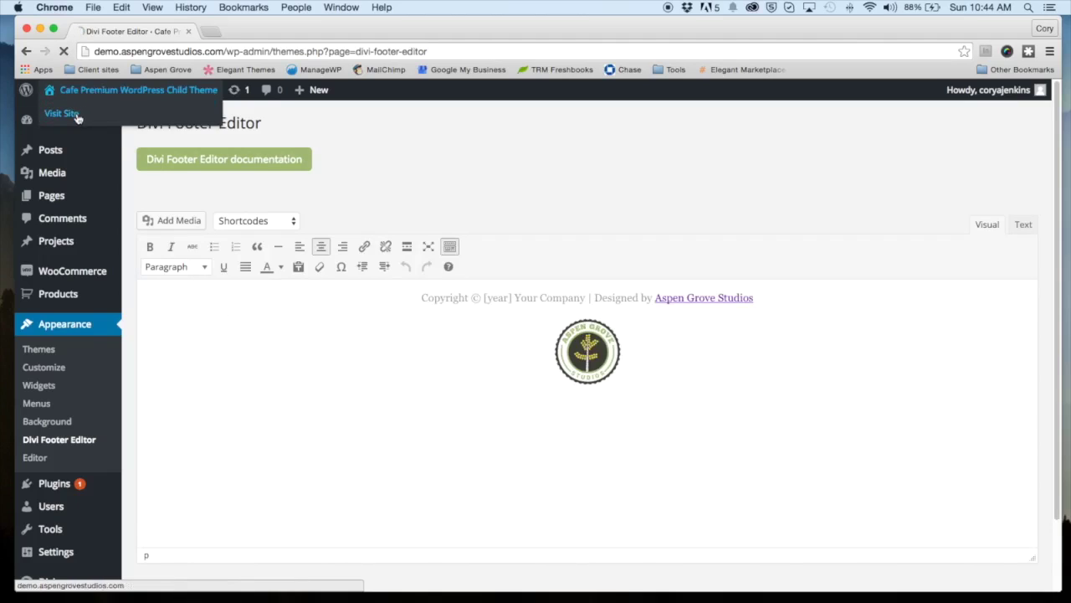
pyautogui.click(76, 117)
pyautogui.scroll(-5, 619, 325)
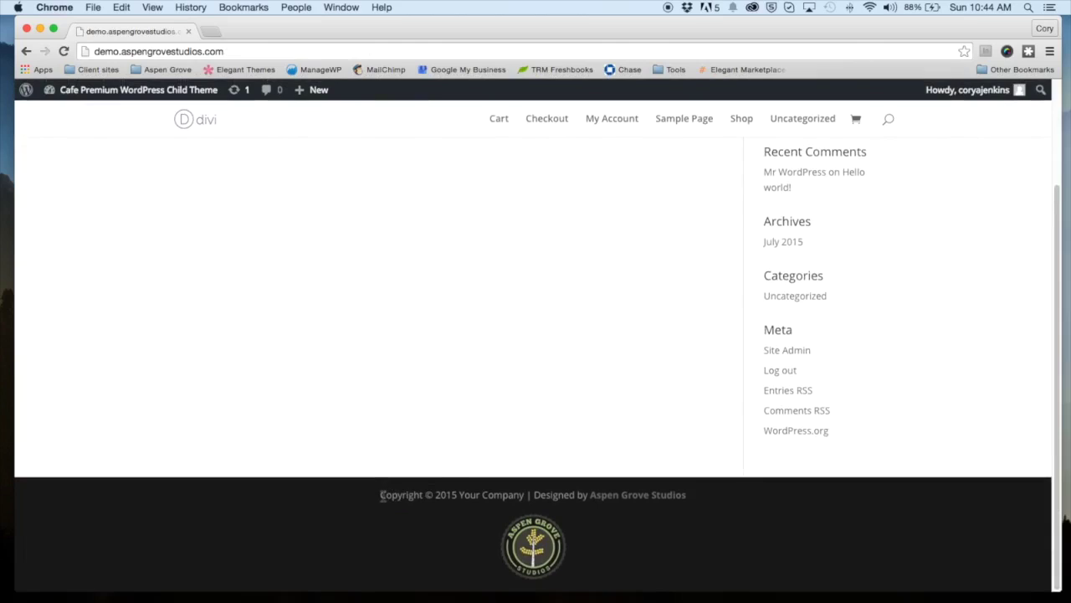
pyautogui.moveTo(434, 495); pyautogui.dragTo(459, 495)
pyautogui.click(191, 219)
# Step: Return to the Divi Footer Editor and insert the Current Date shortcode on a new line below the copyright text
pyautogui.moveTo(126, 94)
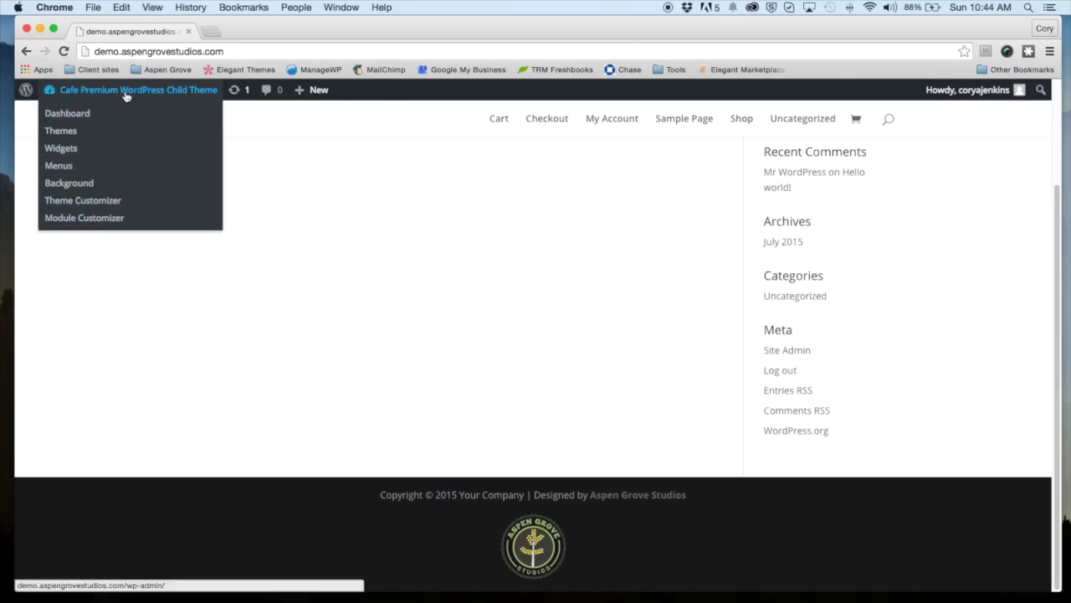
pyautogui.click(74, 116)
pyautogui.moveTo(67, 372)
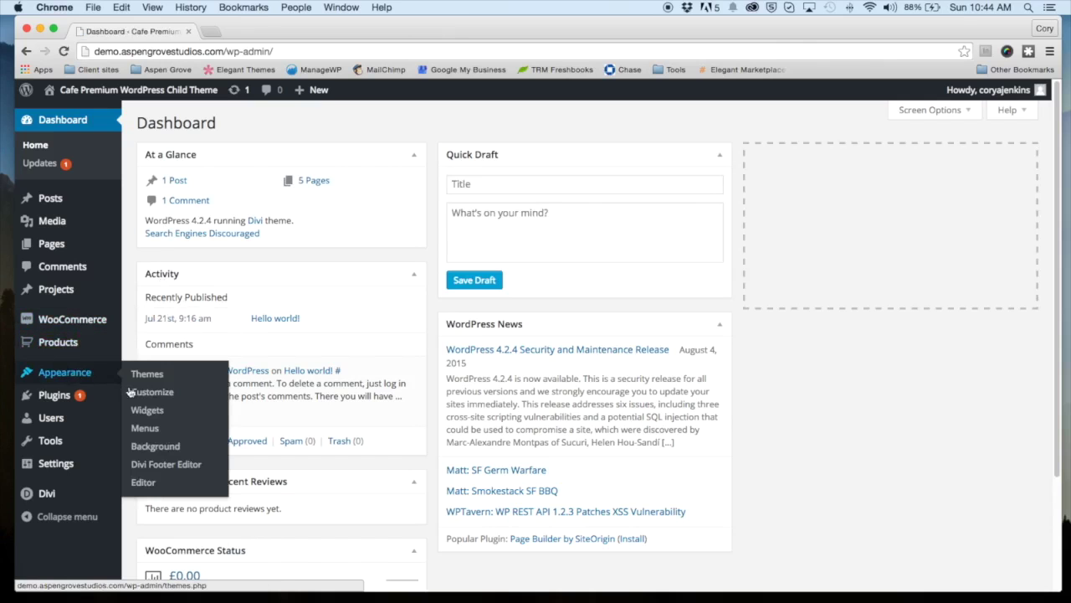
pyautogui.click(168, 463)
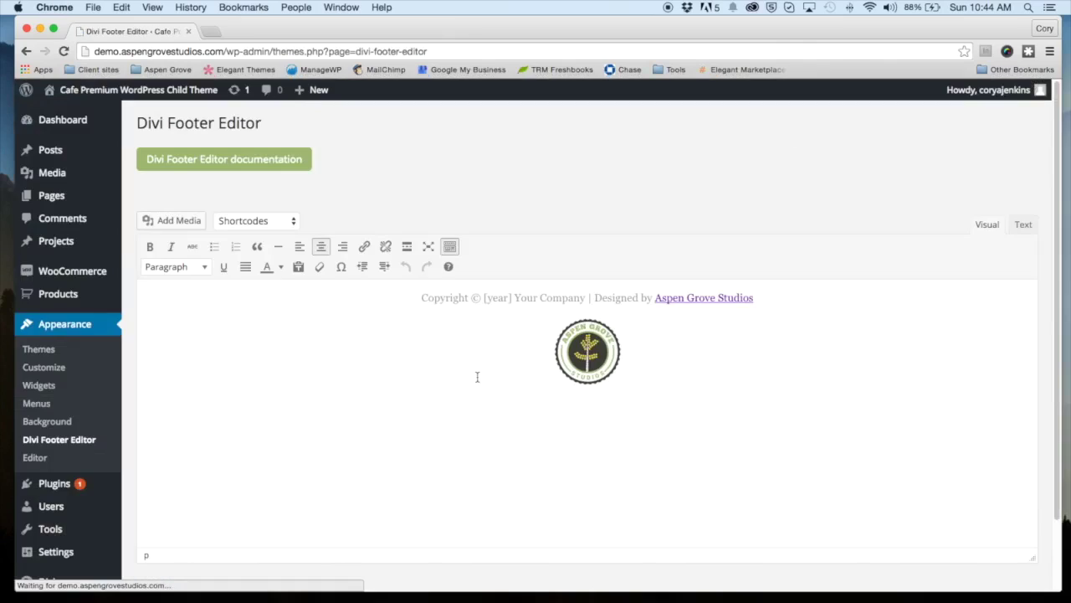
pyautogui.click(762, 301)
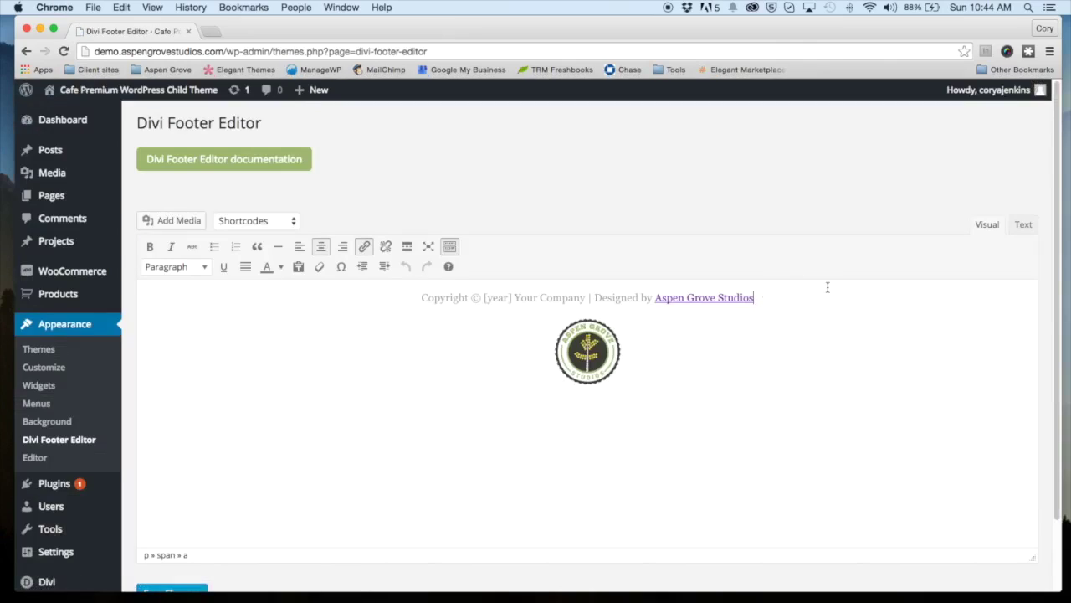
pyautogui.press('Return')
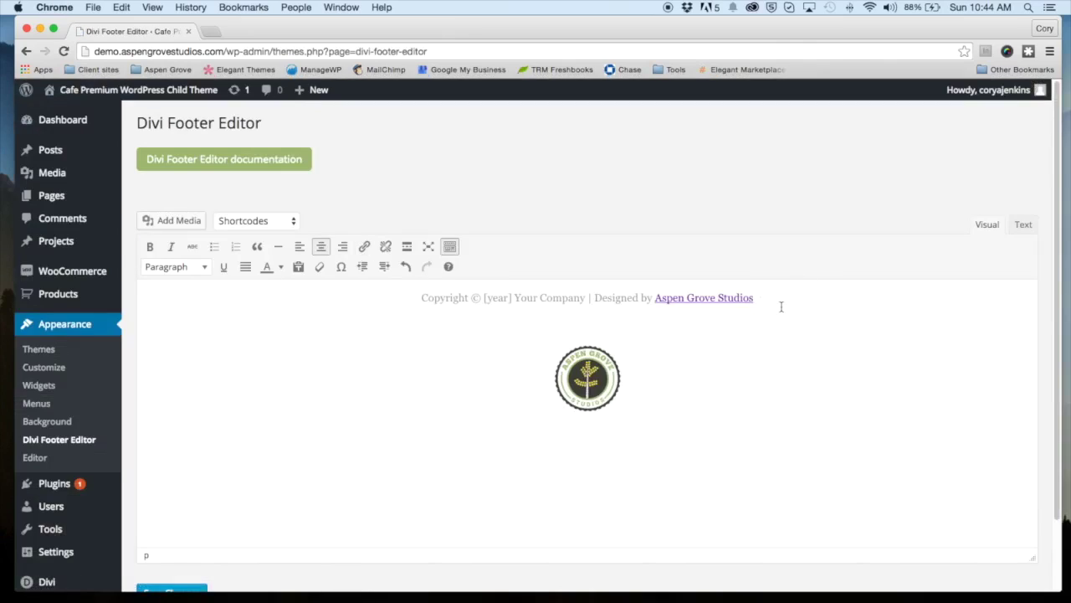
pyautogui.click(293, 221)
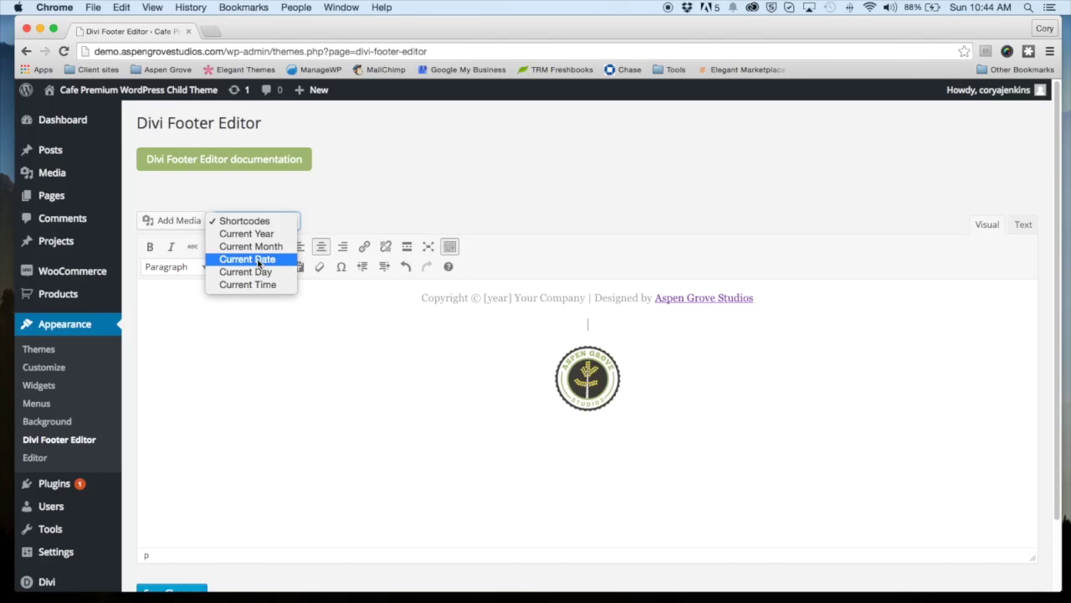
pyautogui.click(257, 260)
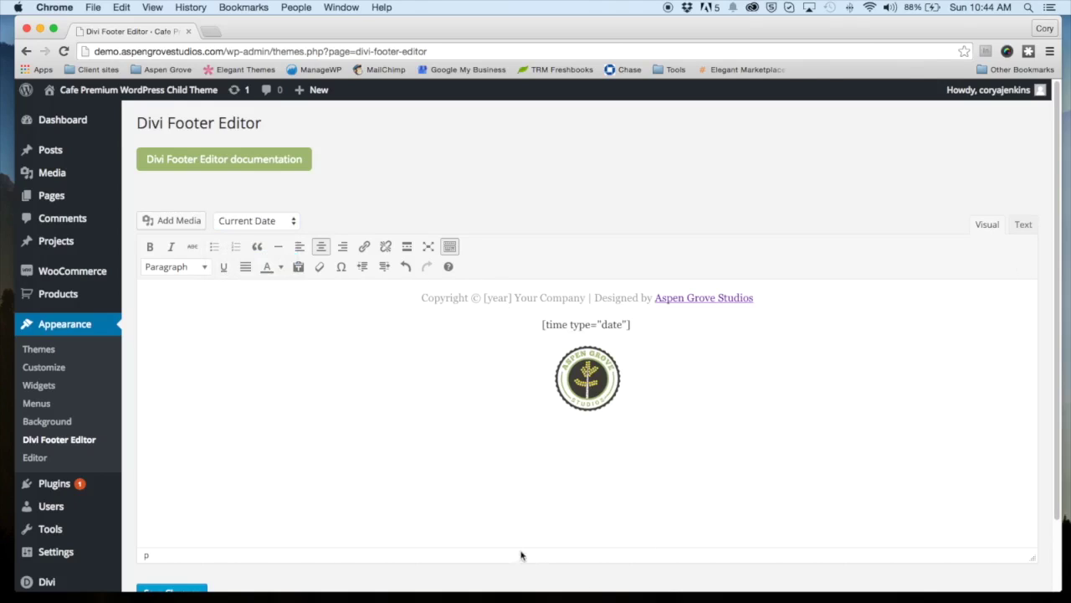
# Step: Insert the Current Time shortcode after the date shortcode and save the footer changes
pyautogui.click(284, 222)
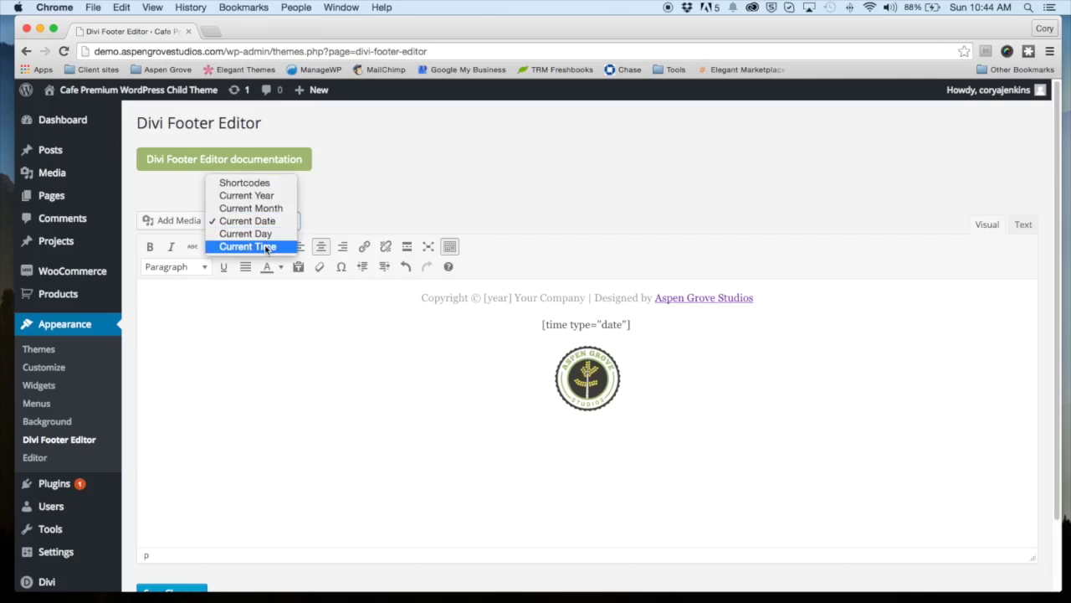
pyautogui.click(645, 327)
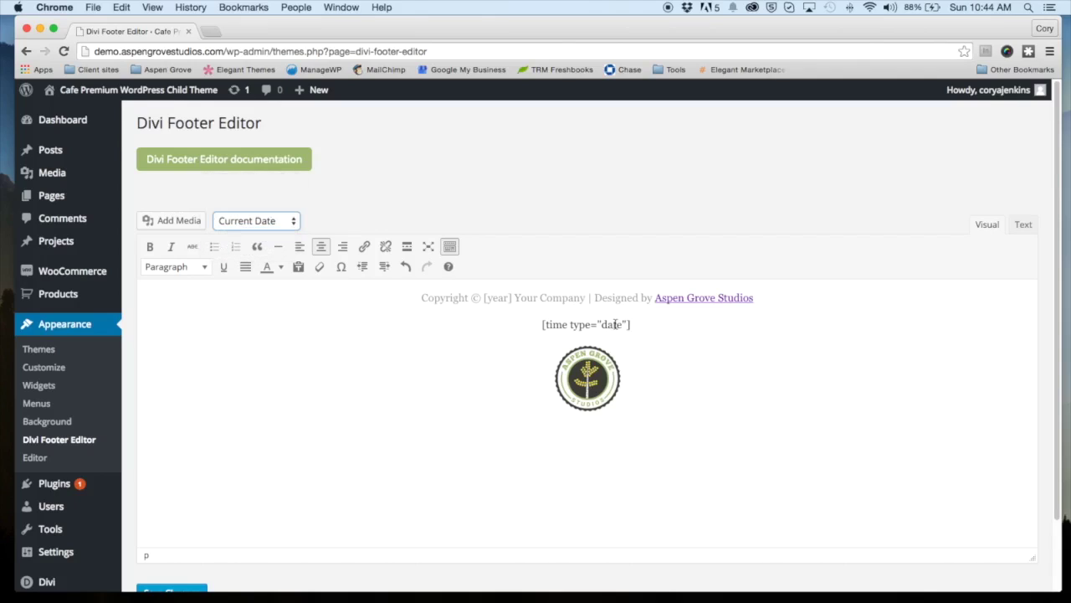
pyautogui.click(255, 220)
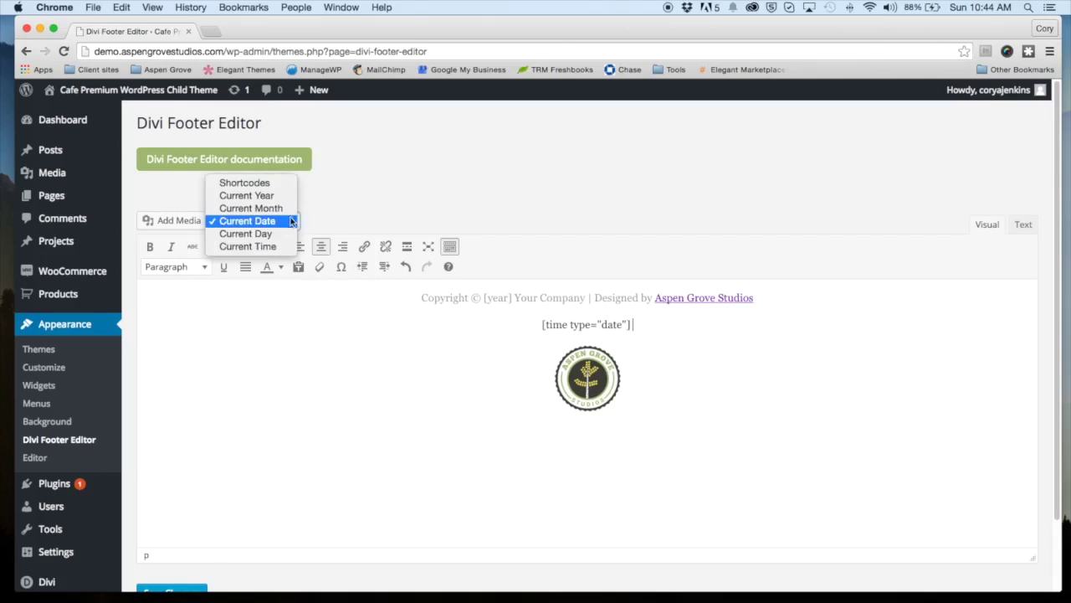
pyautogui.click(247, 246)
pyautogui.scroll(-2, 507, 444)
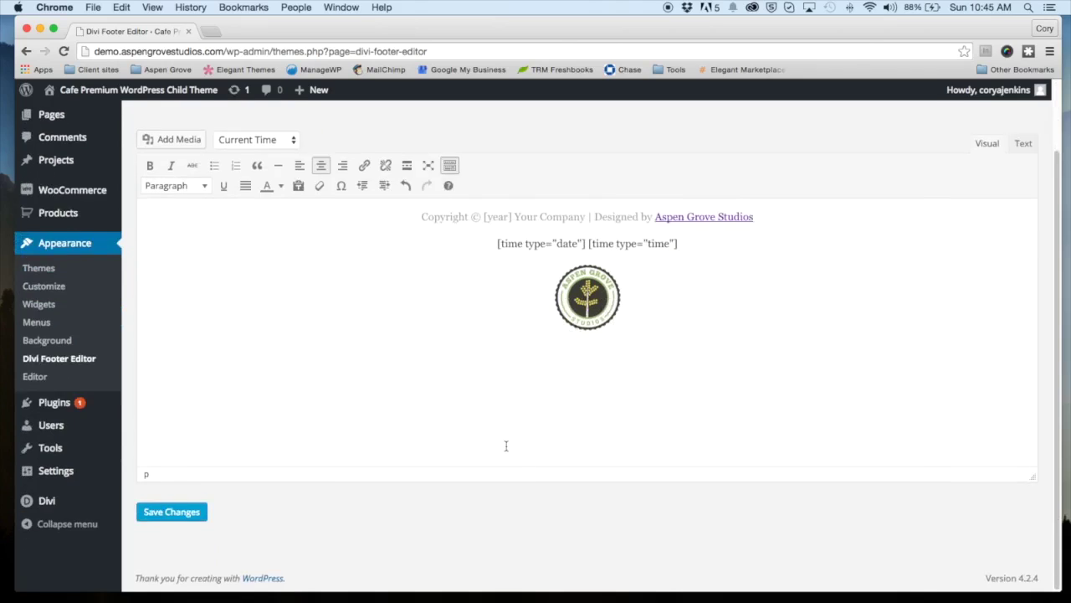
pyautogui.click(187, 520)
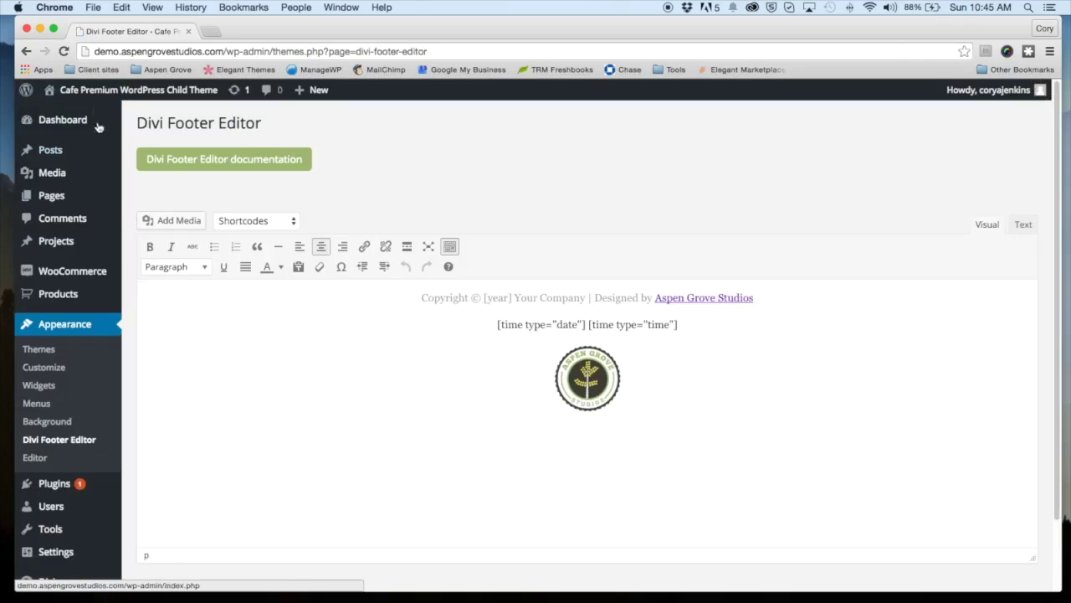
# Step: Visit the live site and examine the date and time line below the footer's copyright text
pyautogui.moveTo(84, 90)
pyautogui.click(59, 111)
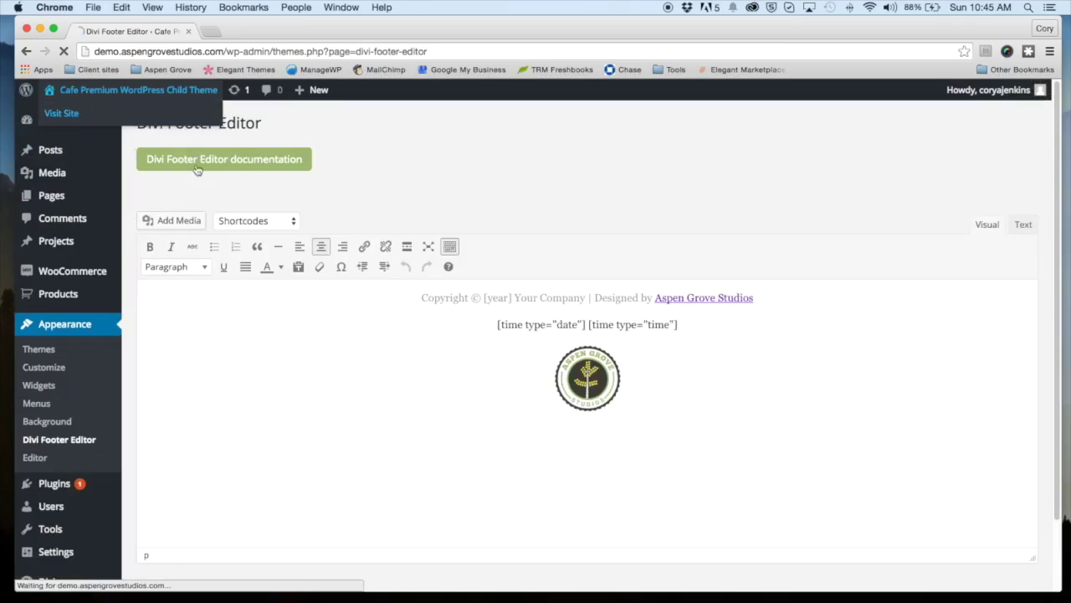
pyautogui.scroll(-3, 388, 282)
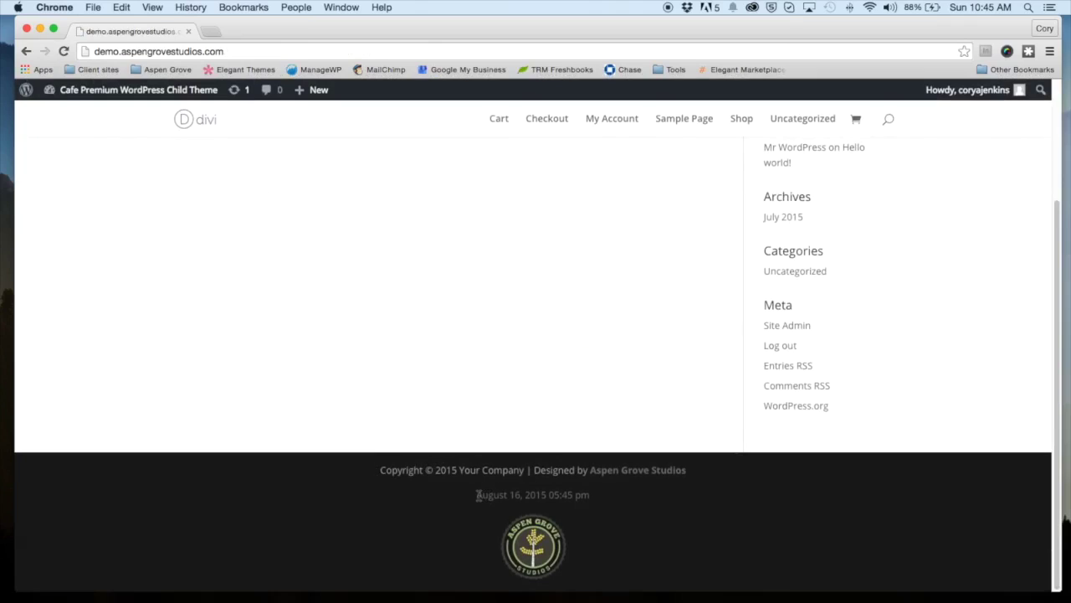
pyautogui.moveTo(479, 495); pyautogui.dragTo(598, 496)
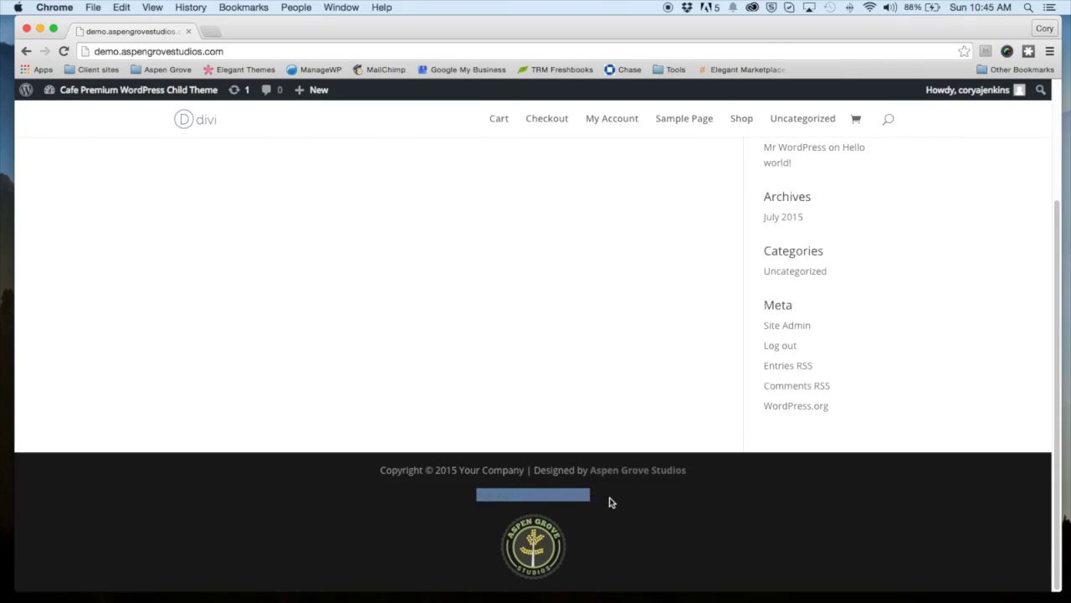
pyautogui.click(610, 497)
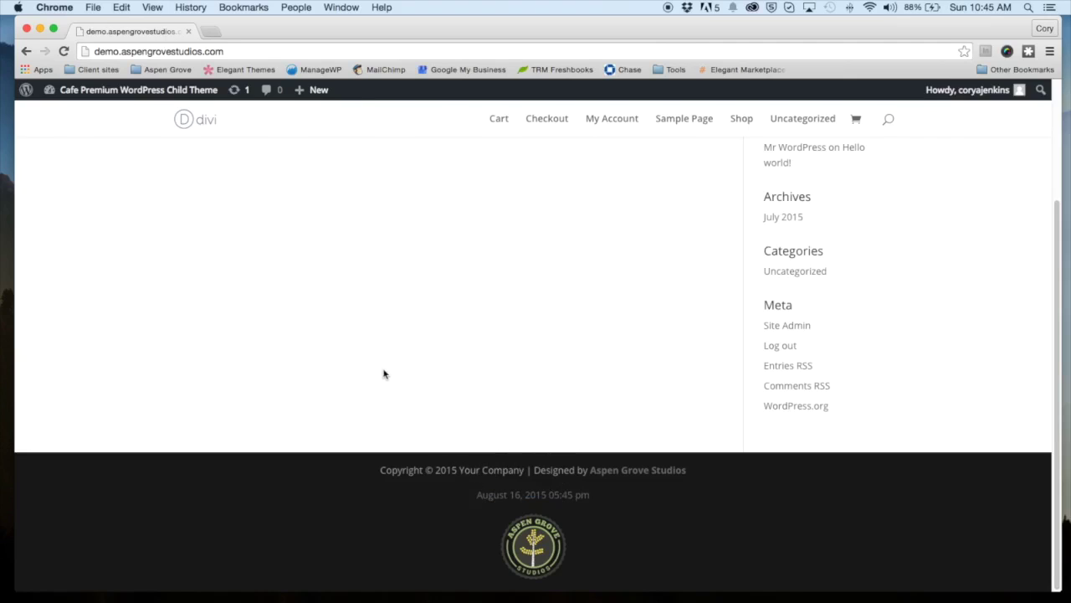
pyautogui.scroll(-1, 160, 213)
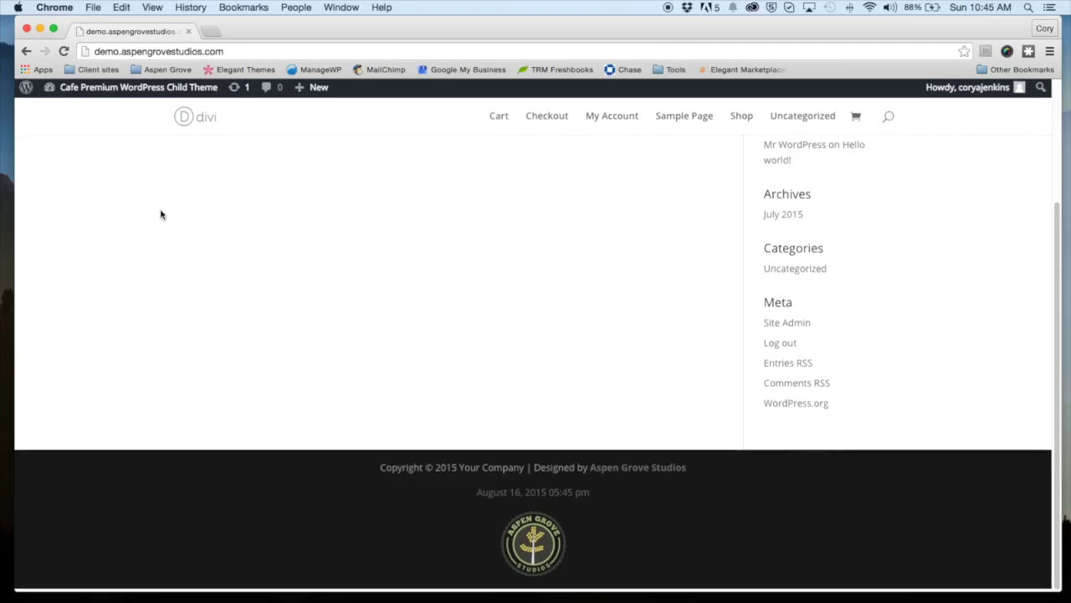
pyautogui.scroll(3, 159, 220)
pyautogui.scroll(-3, 152, 225)
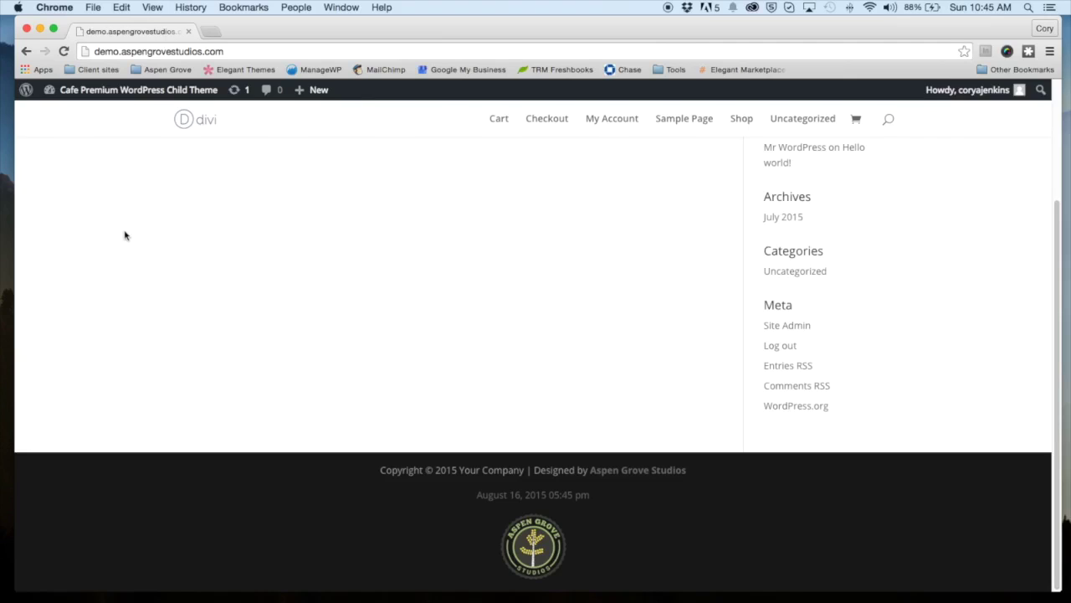
pyautogui.scroll(5, 121, 213)
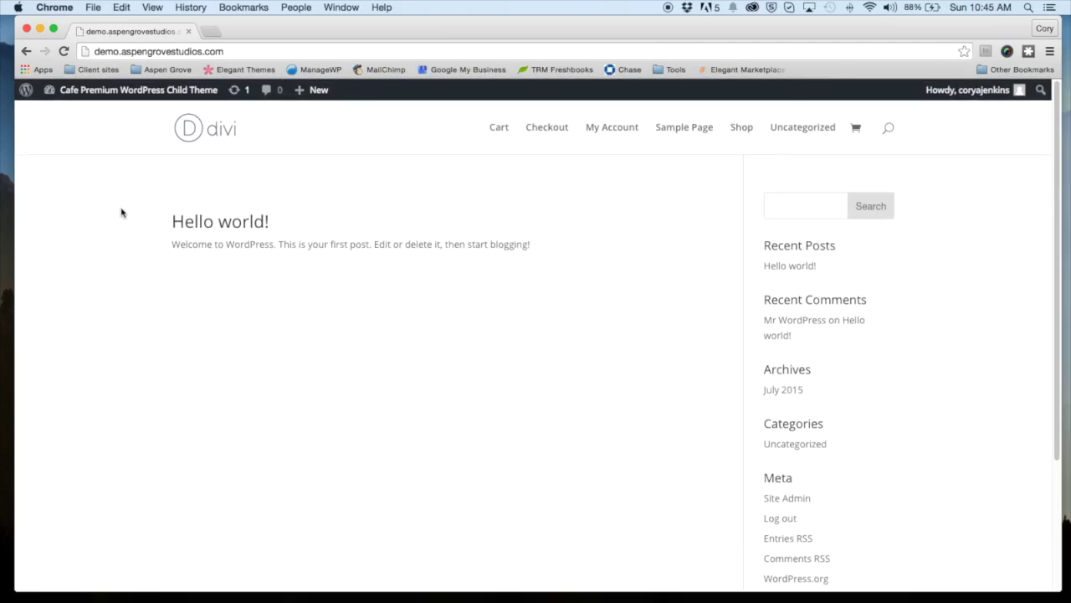
pyautogui.scroll(-5, 120, 212)
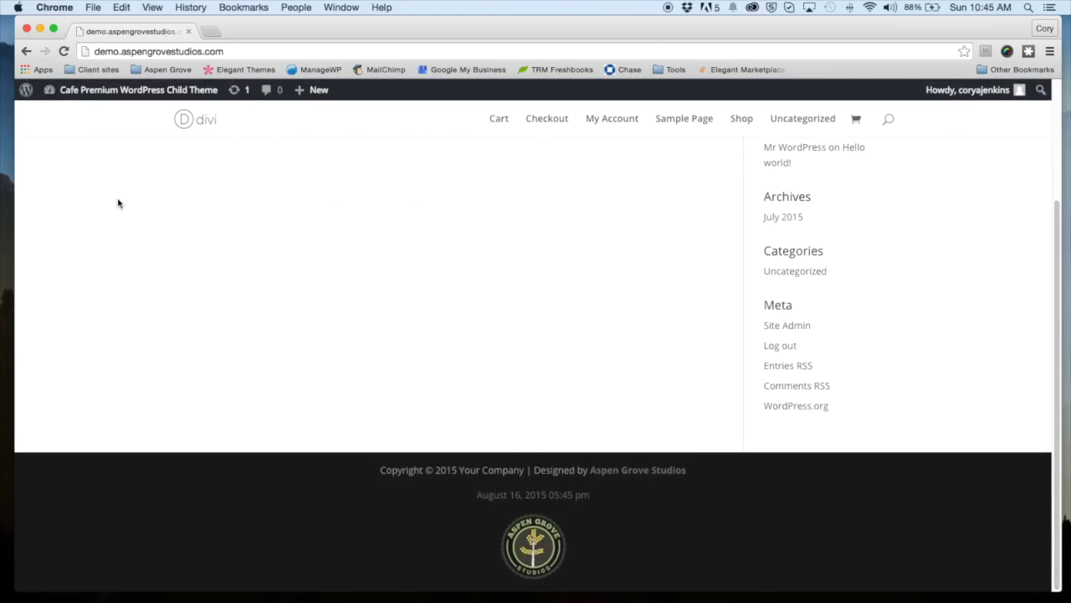